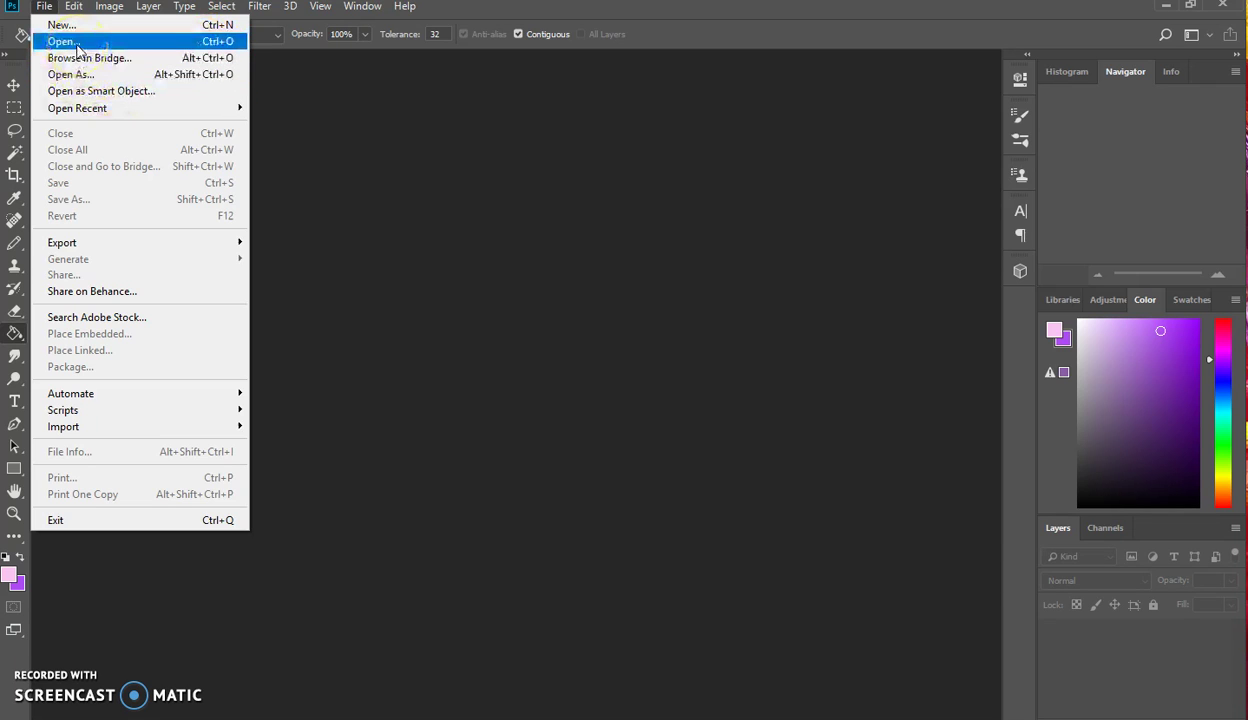
- Browse for an image to open, going to the teacher's folder inside BWMS > Dropbox on the Student Shares (T:) drive
left_click(78, 46)
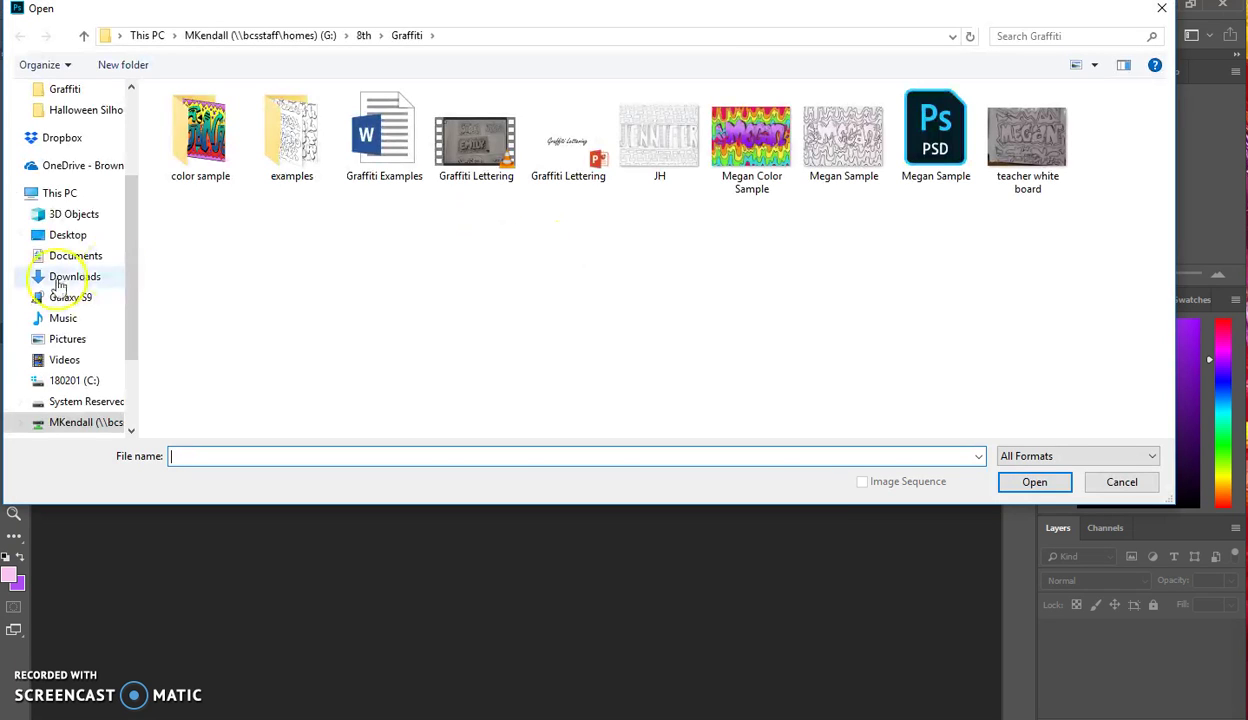
left_click(57, 194)
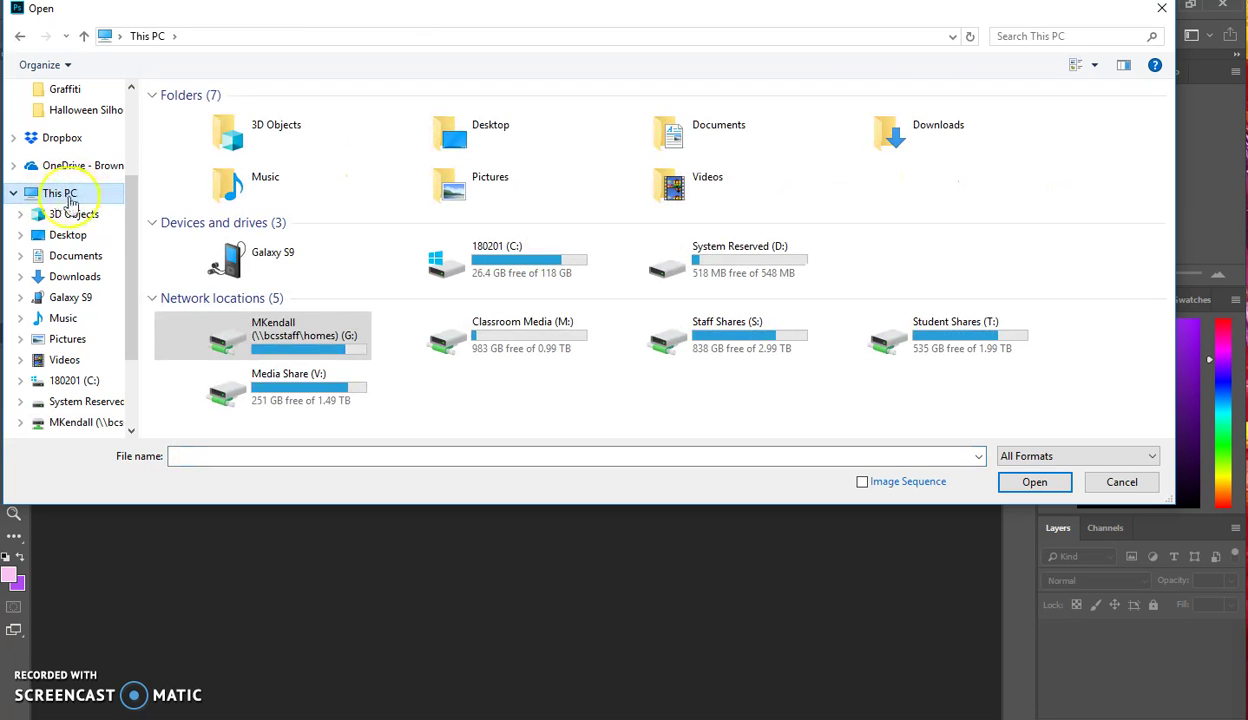
double_click(986, 333)
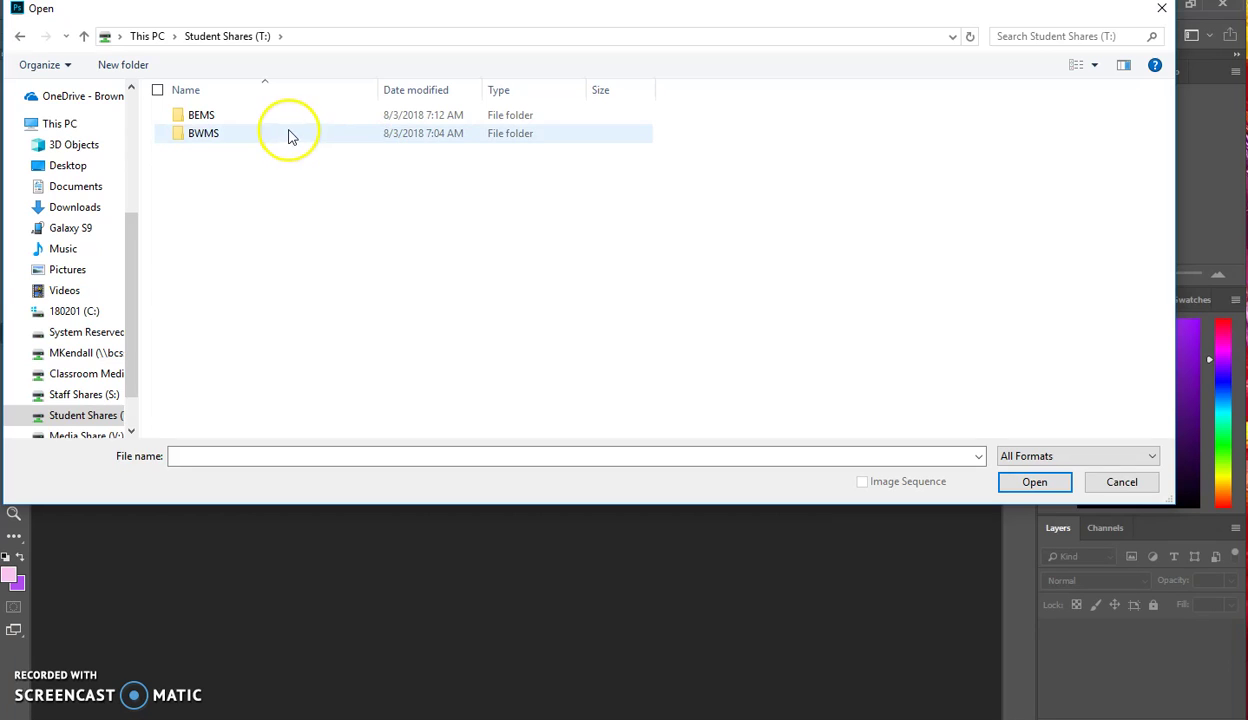
double_click(290, 136)
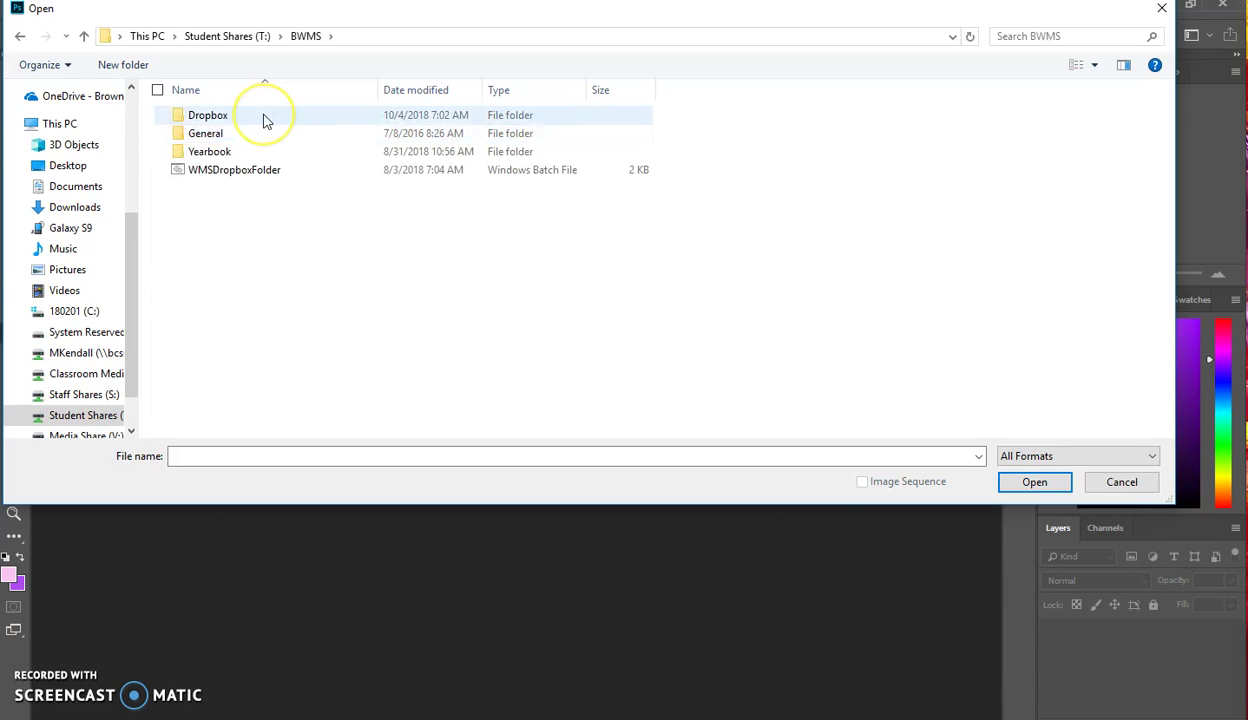
double_click(265, 120)
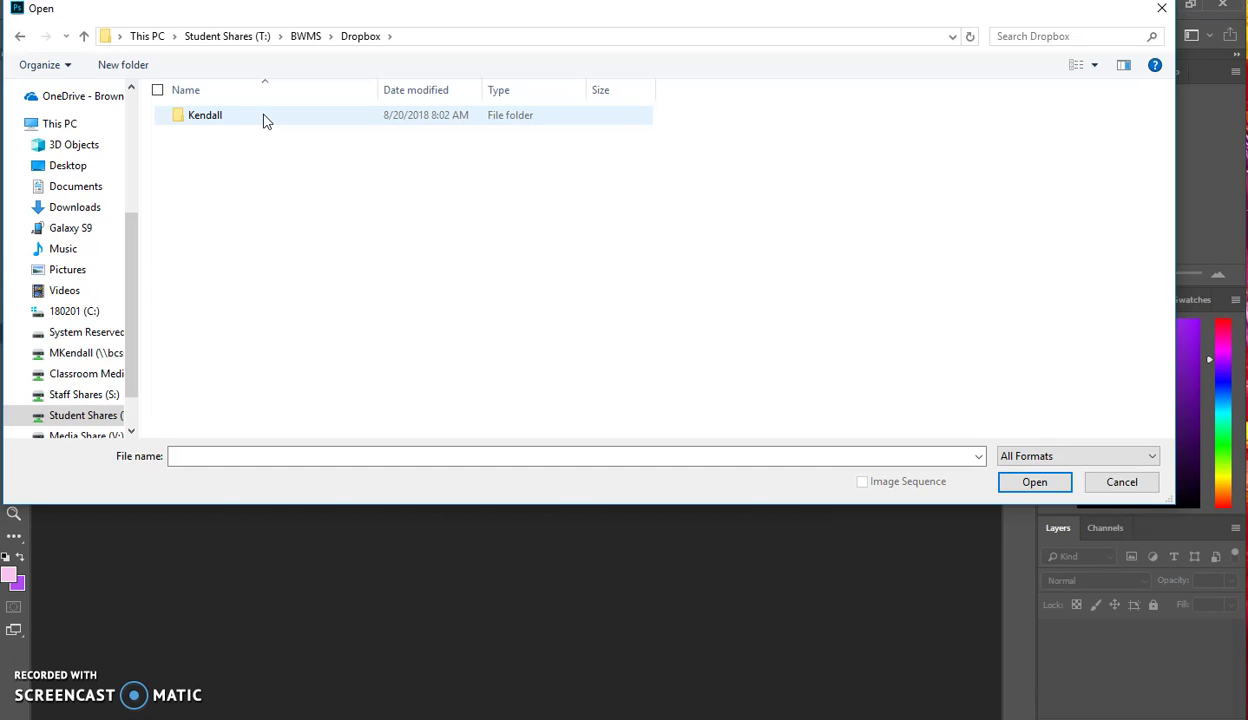
double_click(265, 120)
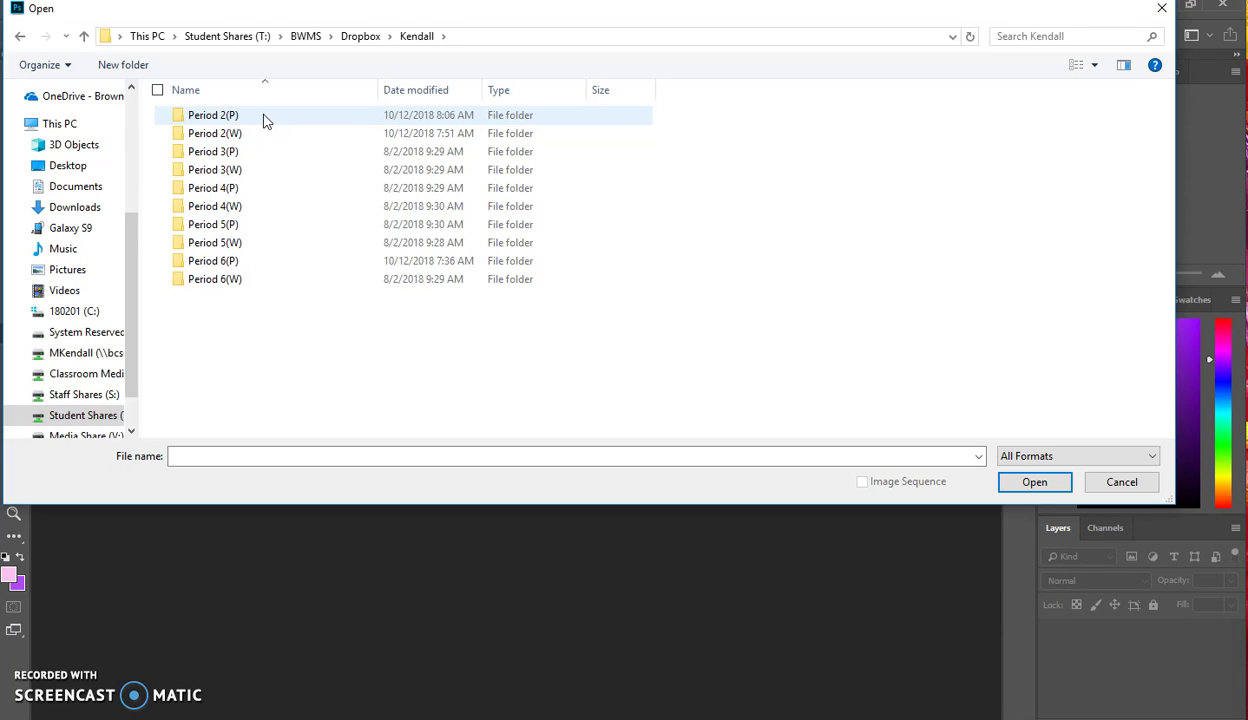
- Open the lettering drawing with "Sample" in its file name from the Period 2(P) folder
double_click(258, 115)
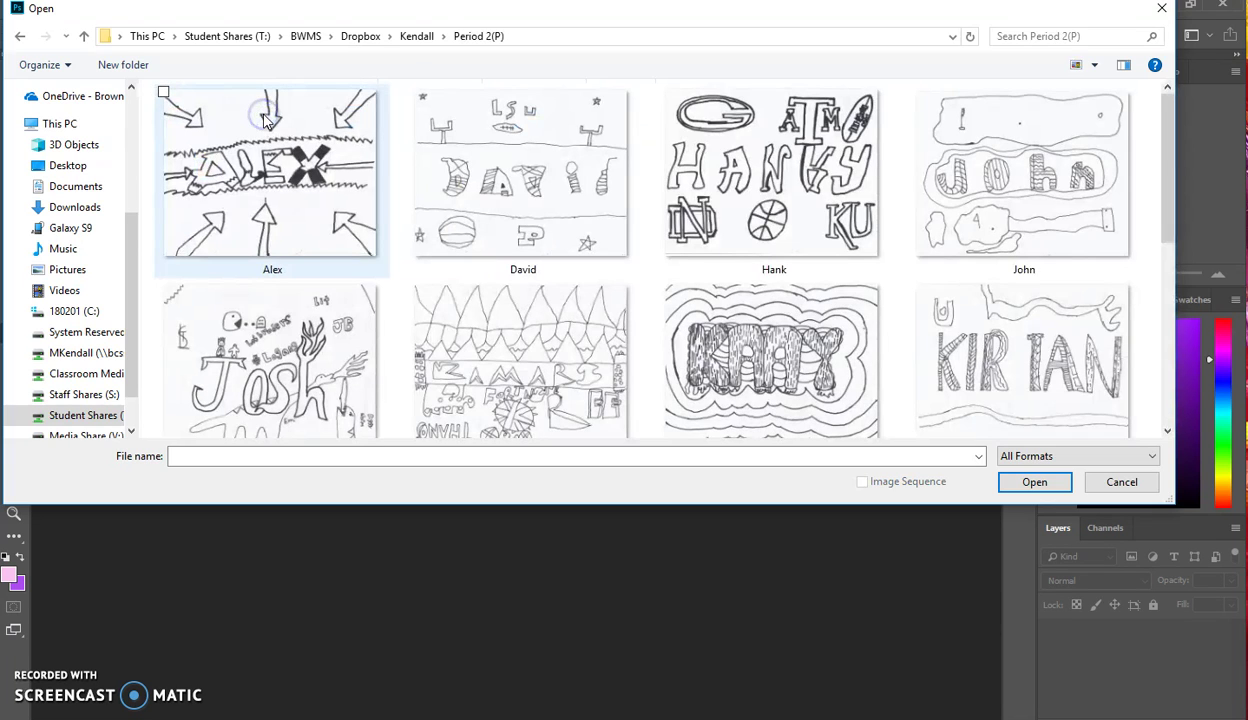
left_click(546, 208)
scroll(546, 208, "down", 6)
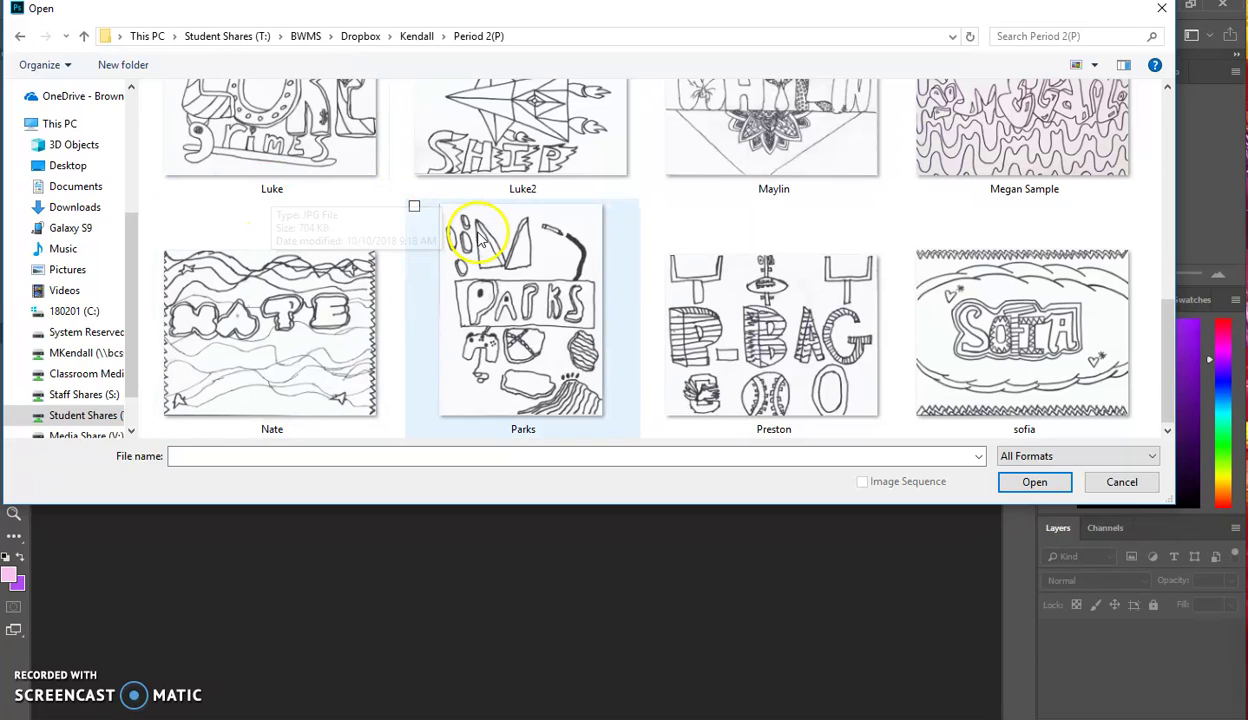
left_click(1040, 155)
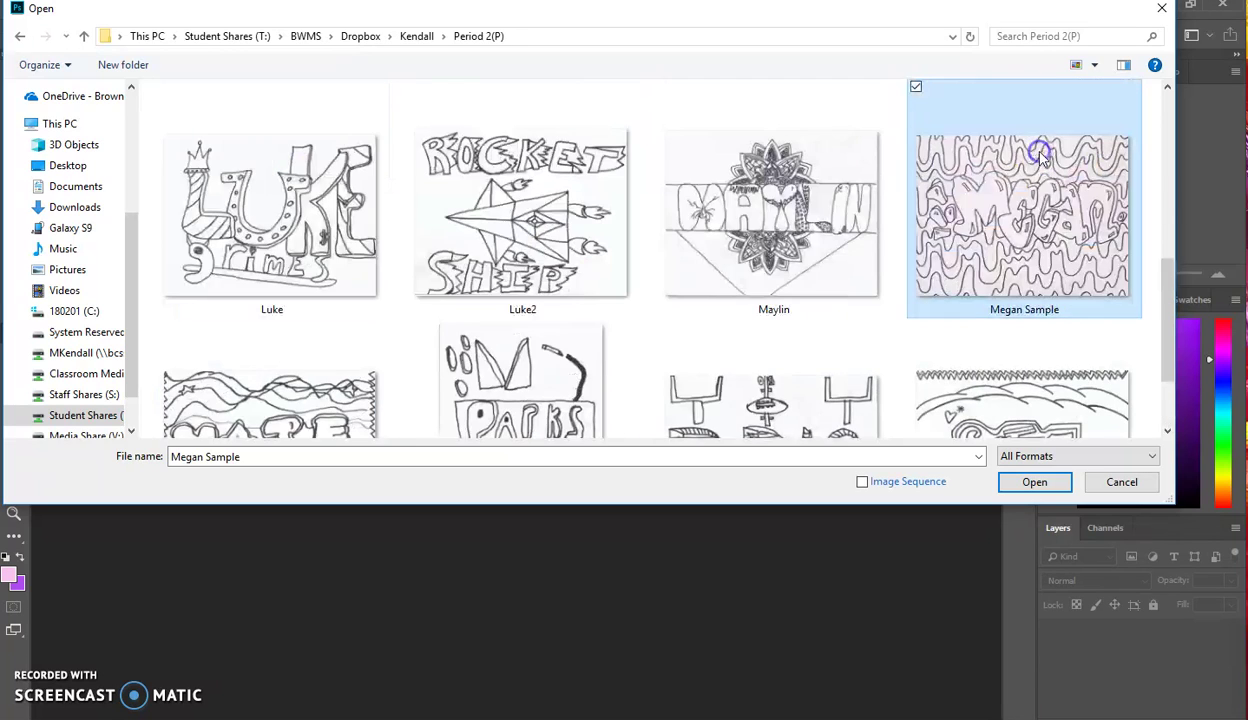
left_click(1035, 482)
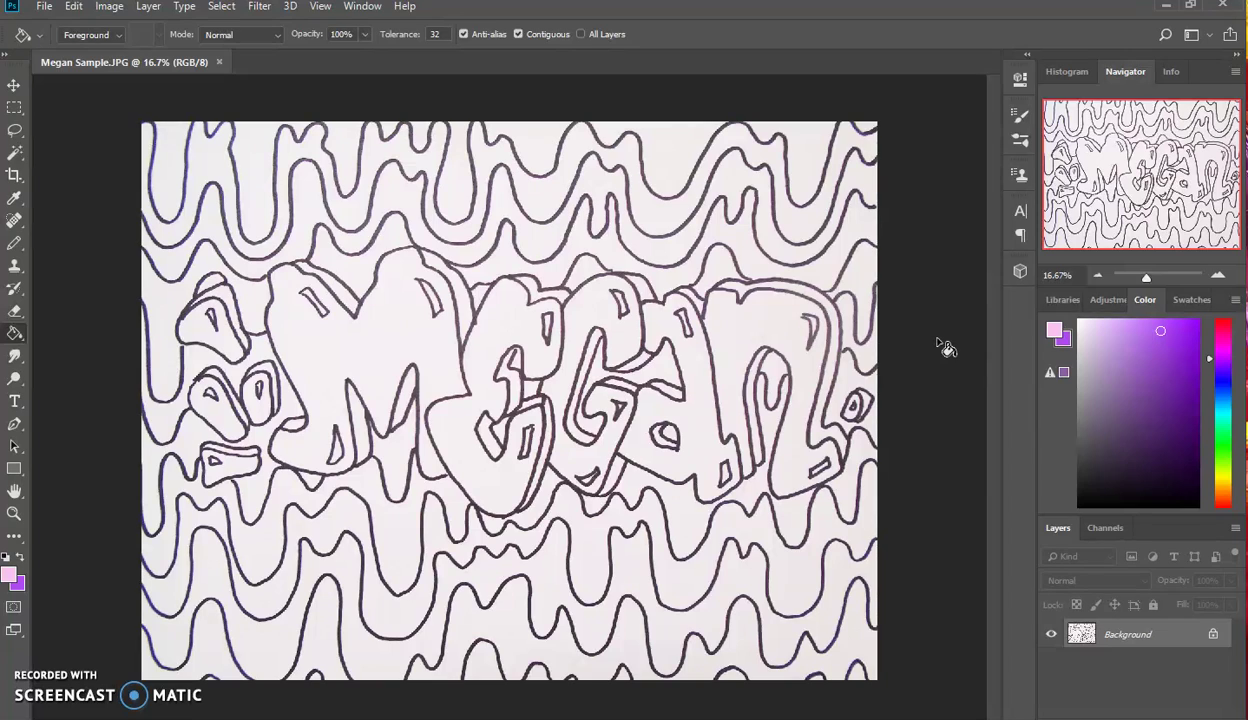
left_click(922, 324)
left_click(936, 318)
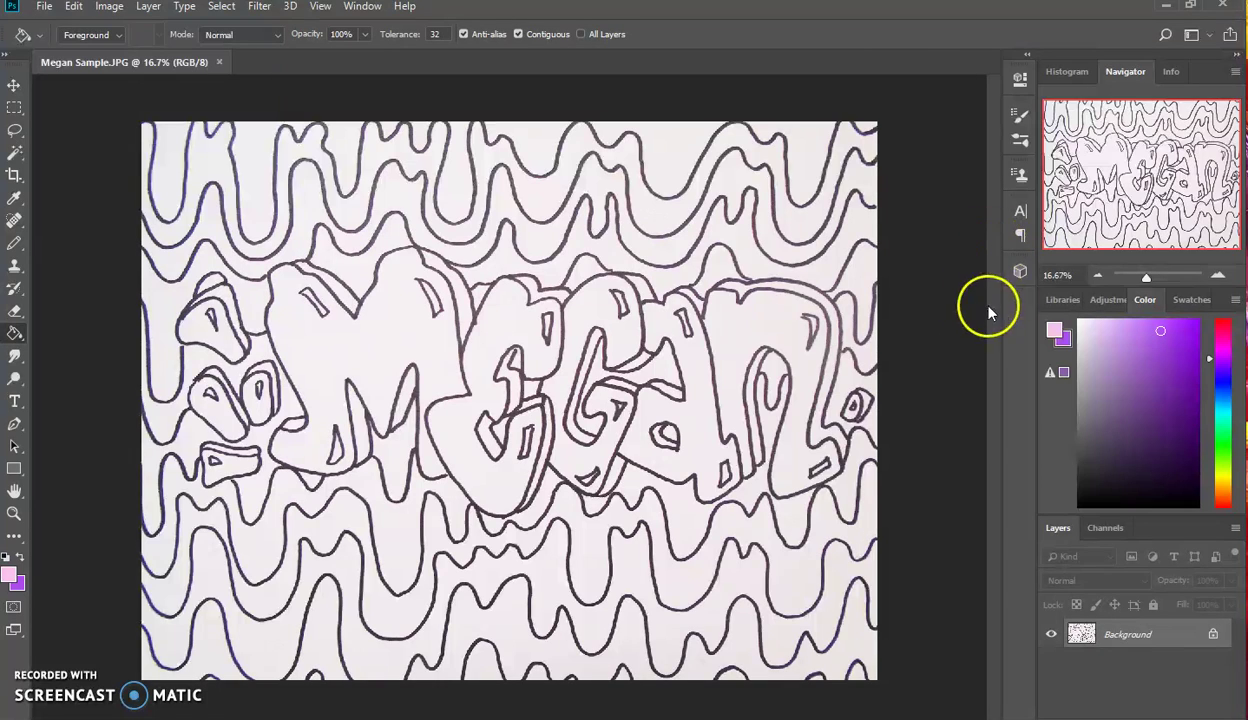
- Detach the Navigator as a floating panel and use it to inspect the letters close up, returning to 18.27% zoom
left_click(1120, 74)
left_click_drag(1120, 74, 779, 106)
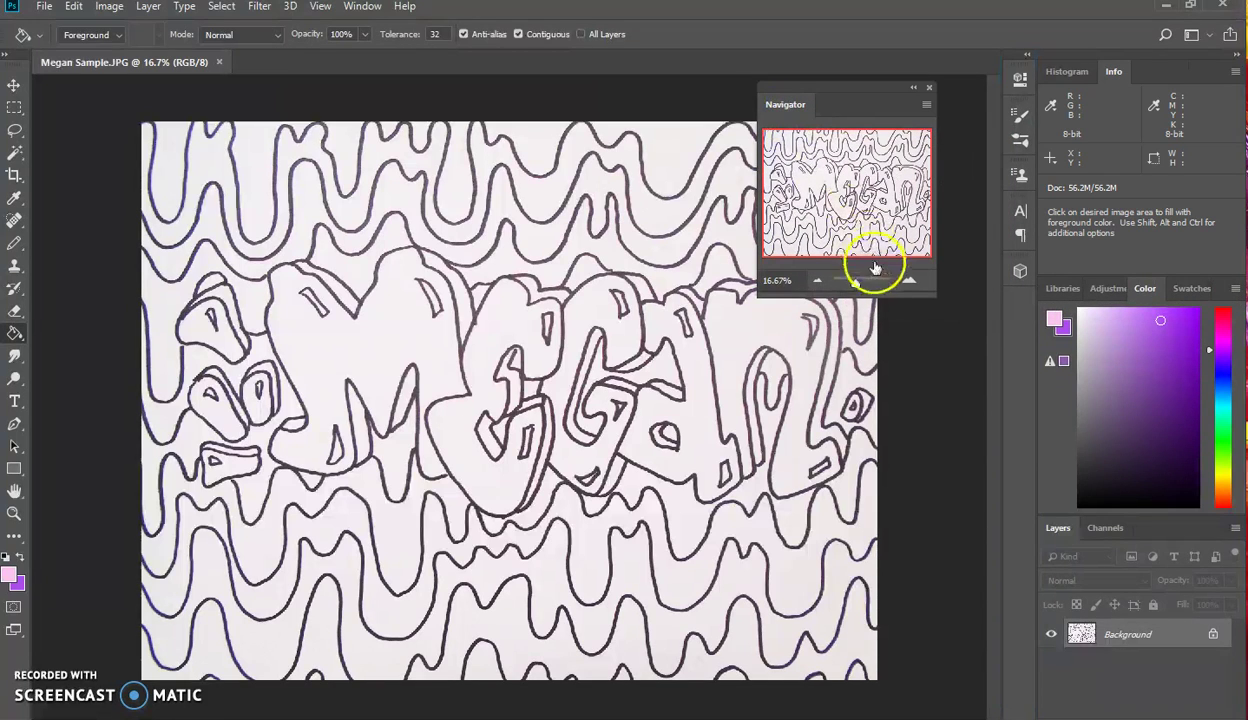
left_click(857, 285)
left_click_drag(857, 285, 869, 283)
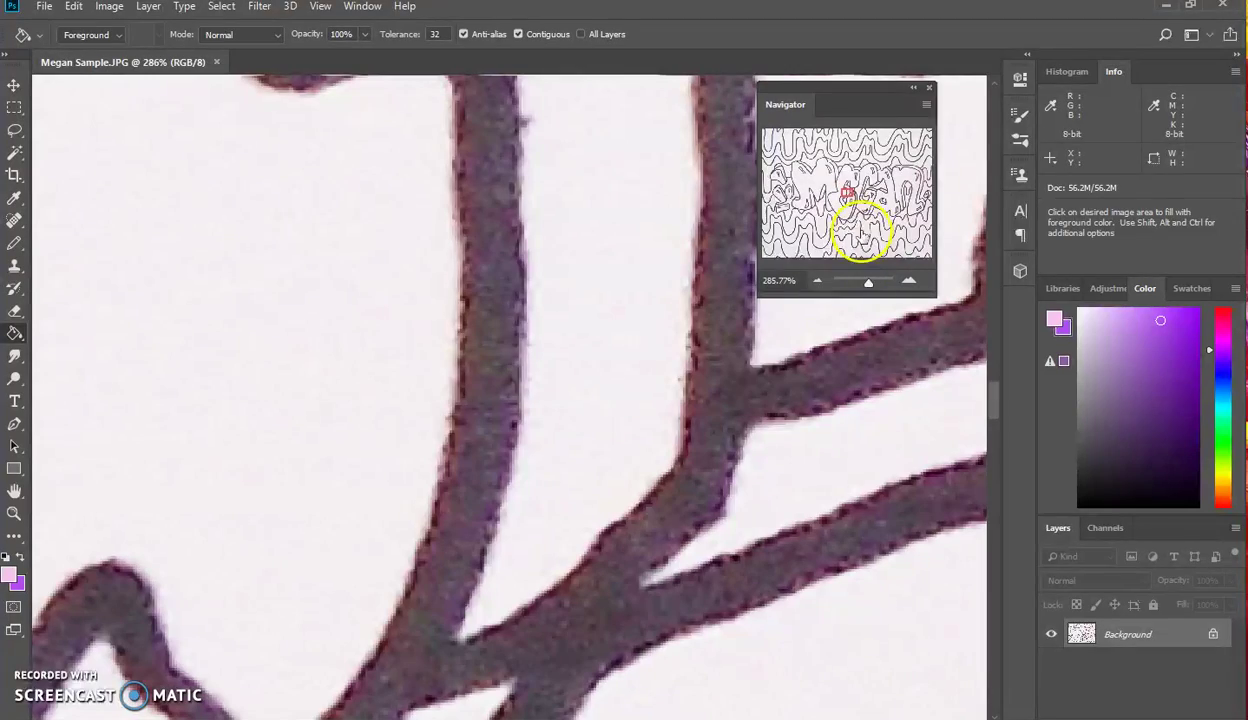
mouse_move(846, 193)
left_mouse_down()
mouse_move(872, 186)
mouse_move(875, 201)
mouse_move(822, 217)
mouse_move(797, 187)
left_mouse_up()
left_click_drag(867, 286, 857, 285)
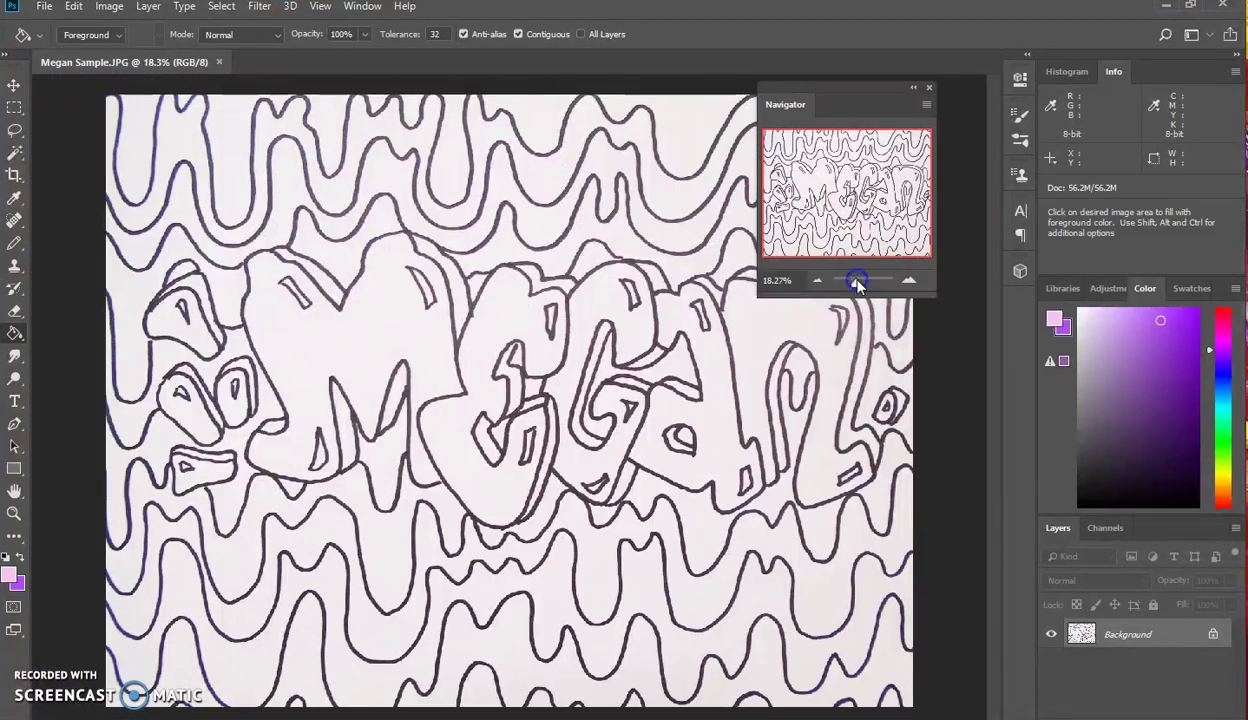
- Collapse and reopen the floating Navigator, and place it beside the canvas, clear of the drawing
left_click(913, 92)
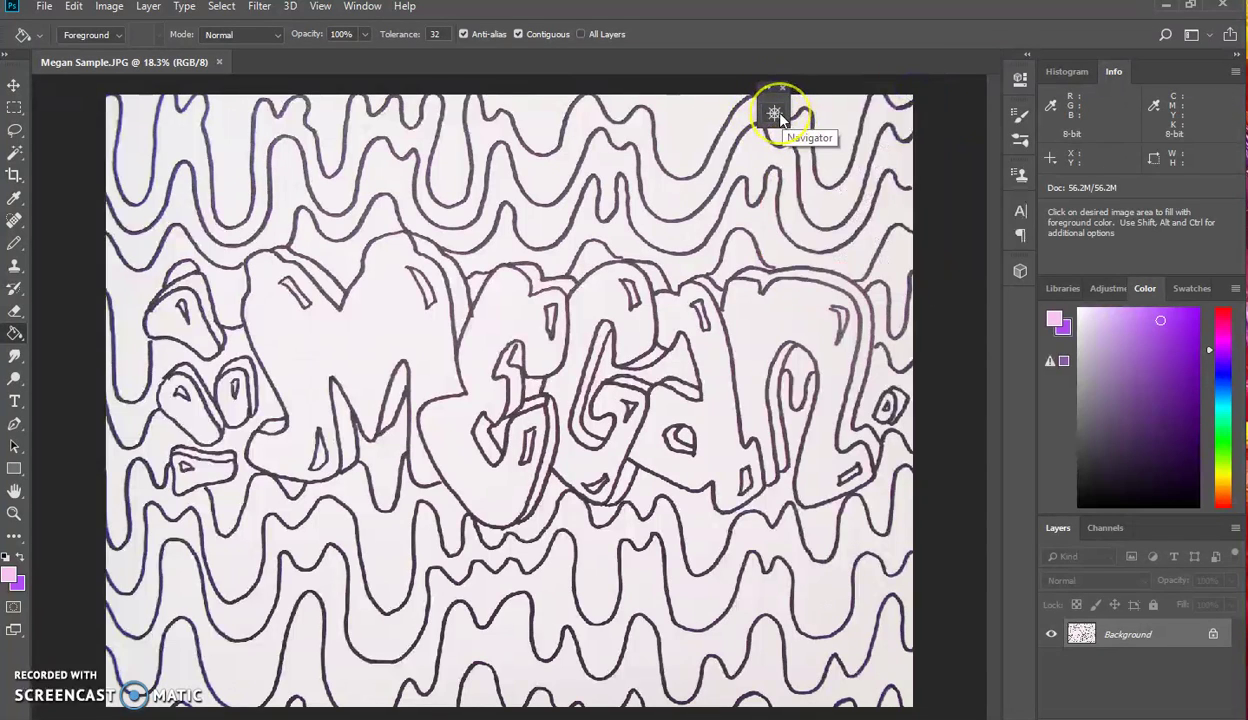
left_click(777, 116)
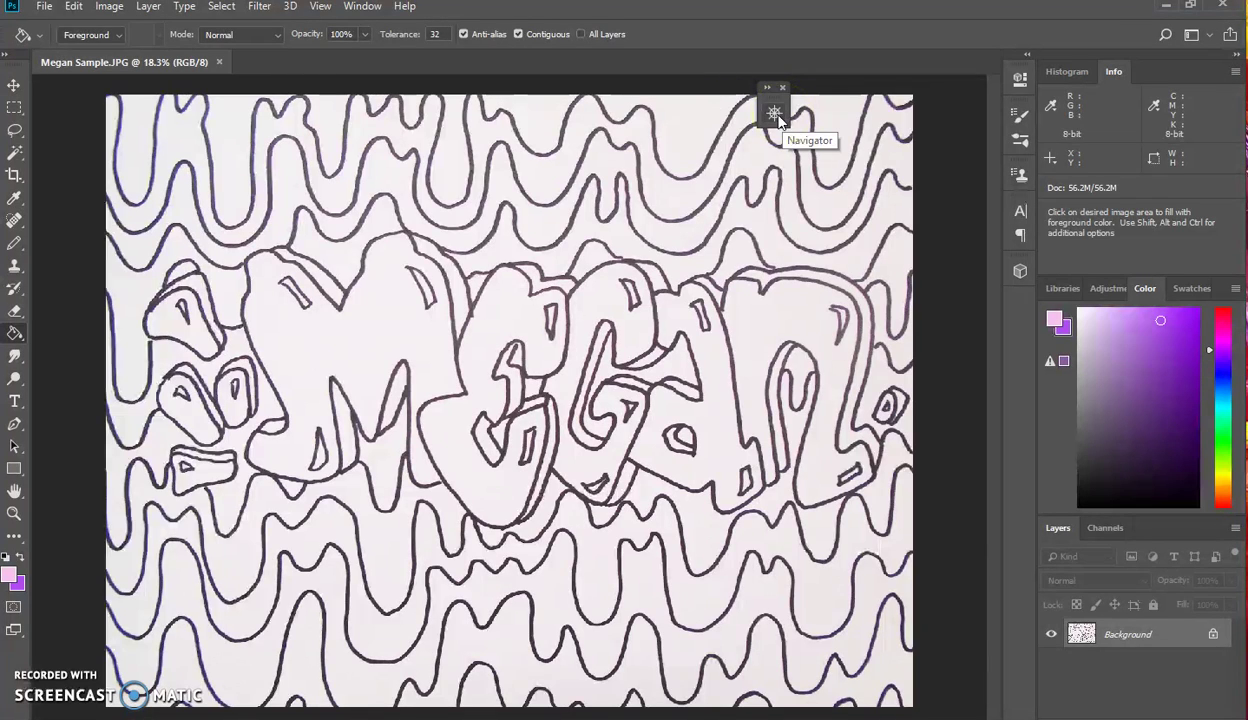
left_click(777, 116)
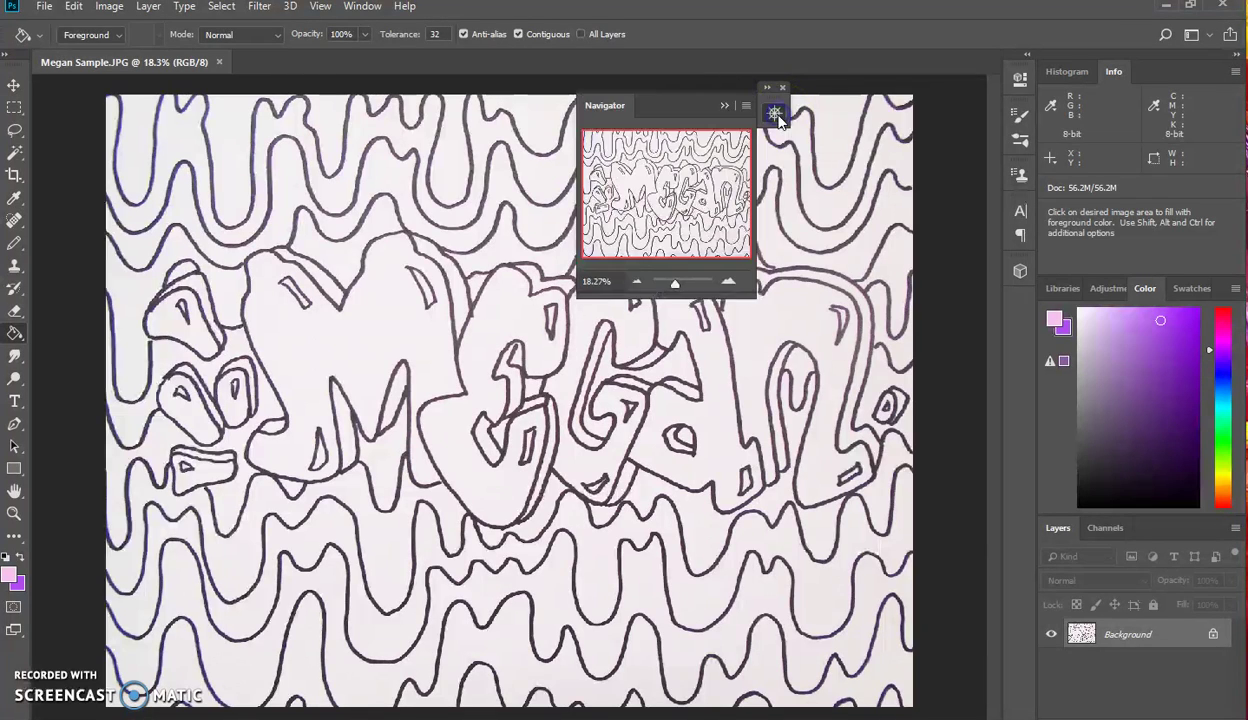
left_click_drag(695, 110, 1164, 215)
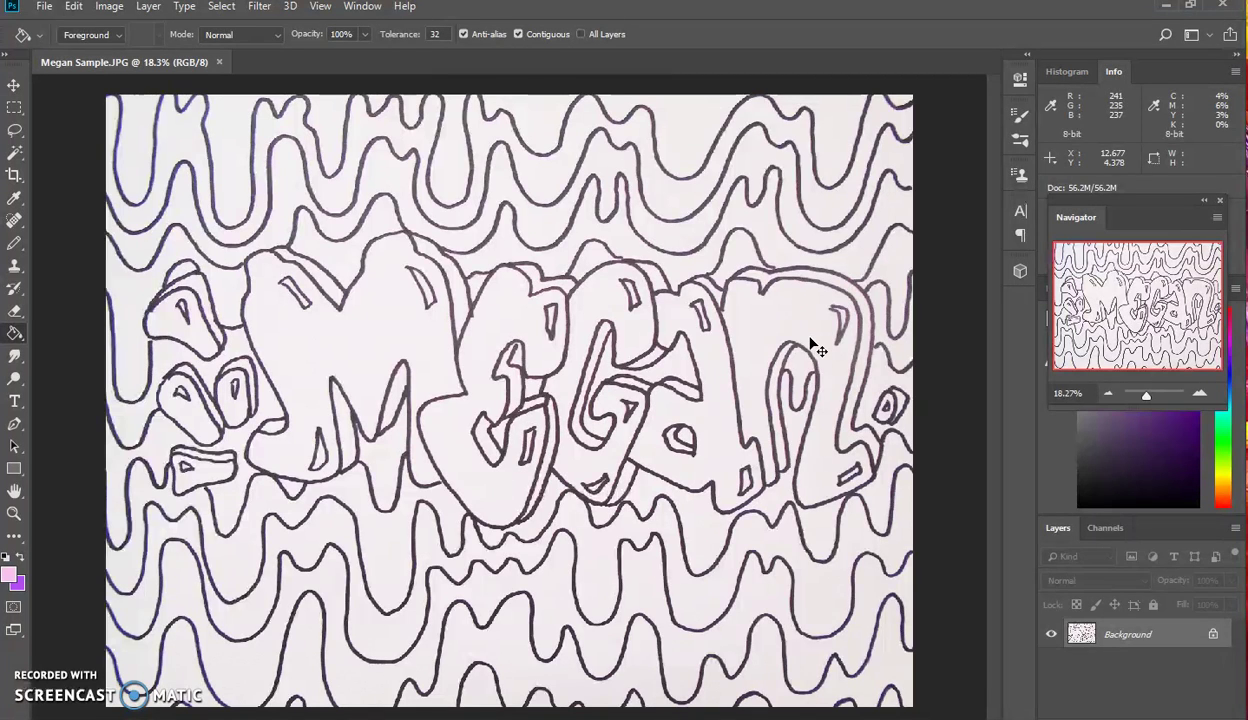
- Examine the drawing at zoom levels from 4% up to 100%, ending at 16.7% with the whole picture in view
key("ctrl+minus")
key("ctrl+minus")
key("ctrl+minus")
key("ctrl+minus")
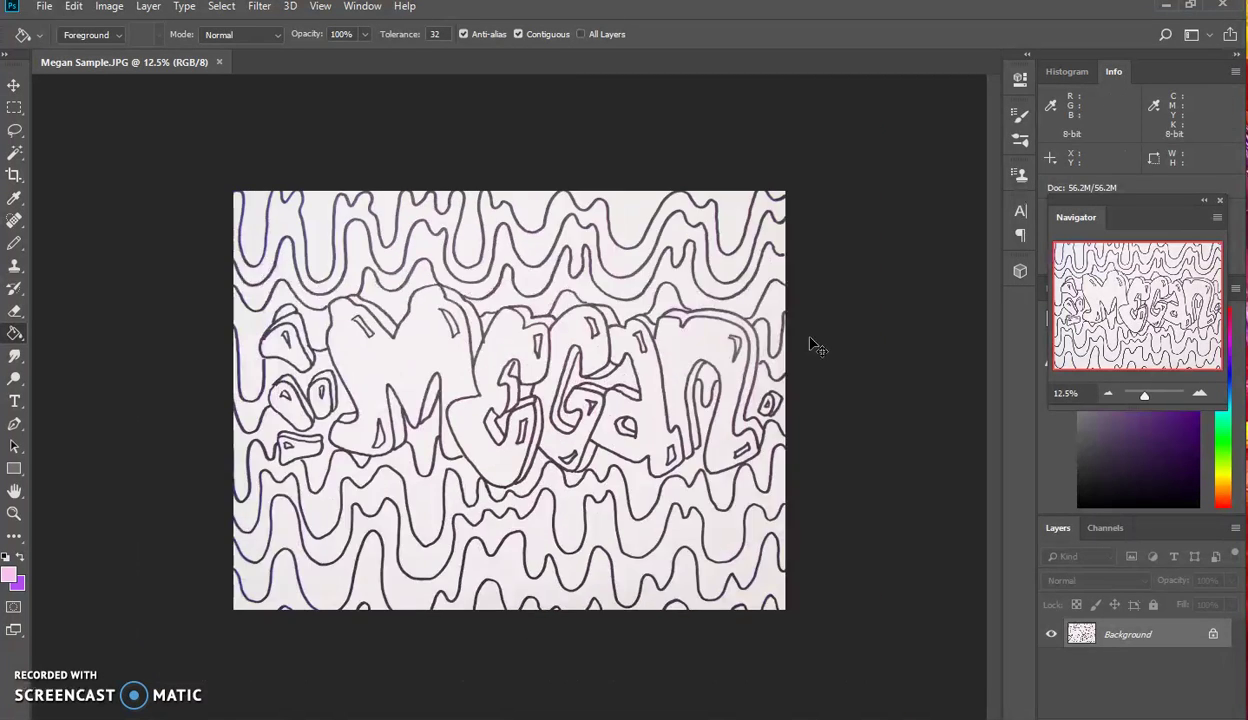
key("ctrl+minus")
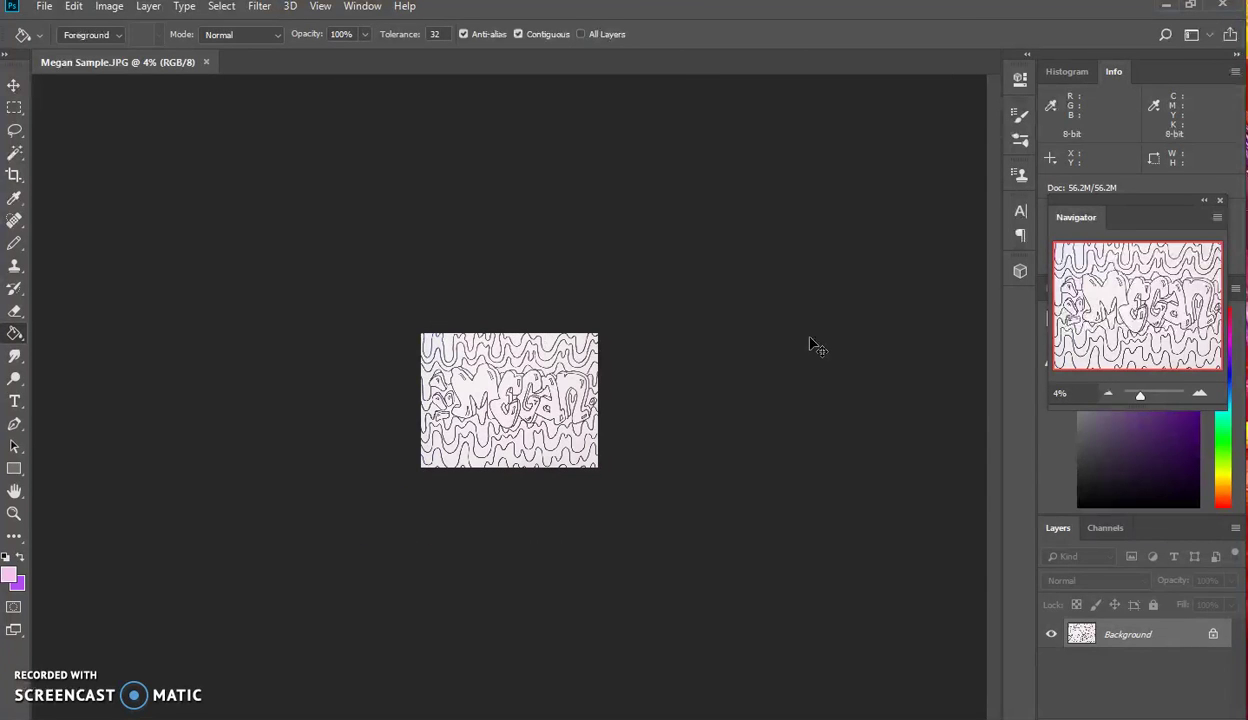
key("ctrl+plus")
key("ctrl+plus")
key("ctrl+plus")
key("ctrl+plus")
key("ctrl+plus")
key("ctrl+plus")
key("ctrl+plus")
key("ctrl+plus")
key("ctrl+plus")
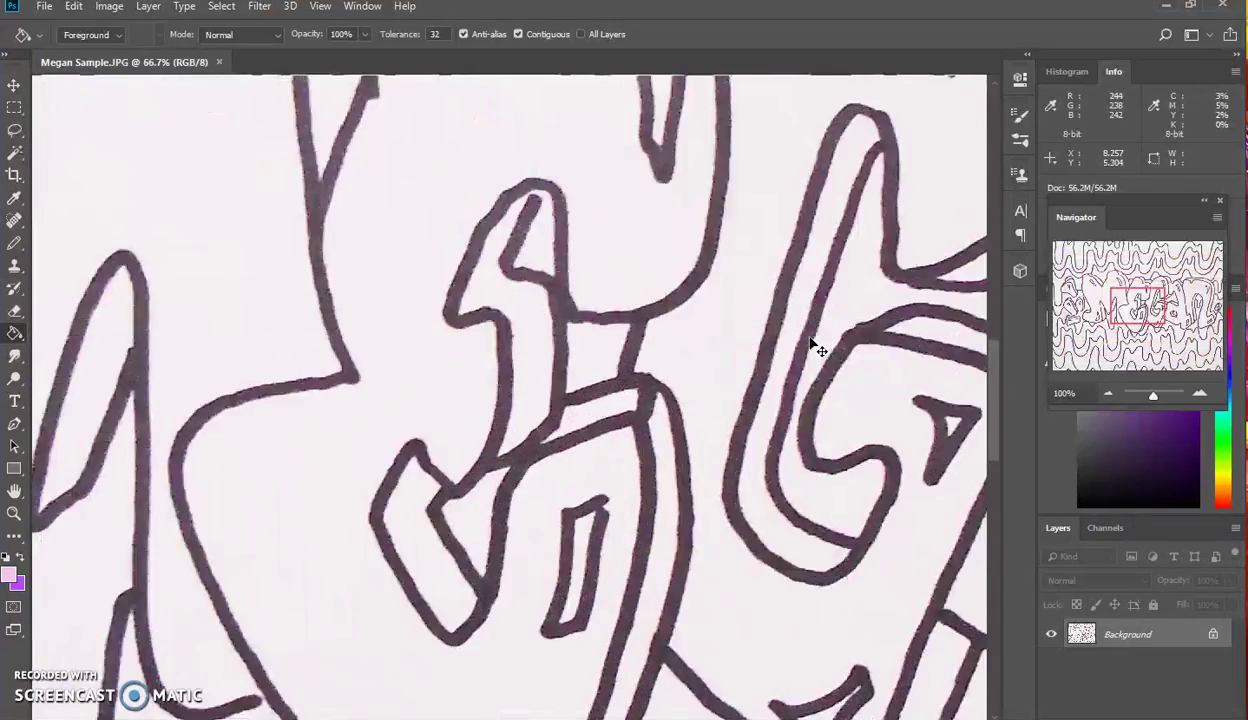
key("ctrl+plus")
key("ctrl+minus")
key("ctrl+minus")
key("ctrl+minus")
key("ctrl+minus")
key("ctrl+minus")
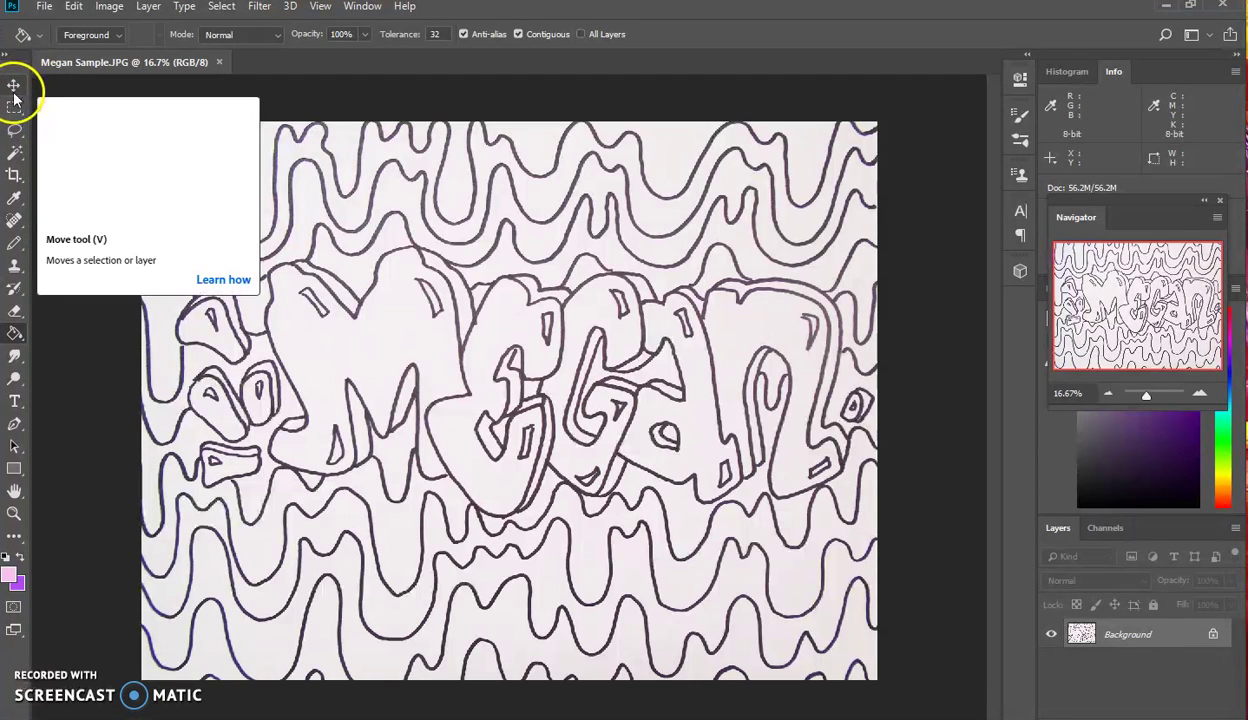
- Switch to the Quick Selection tool and back to the Magic Wand tool
left_click(16, 158)
right_click(16, 158)
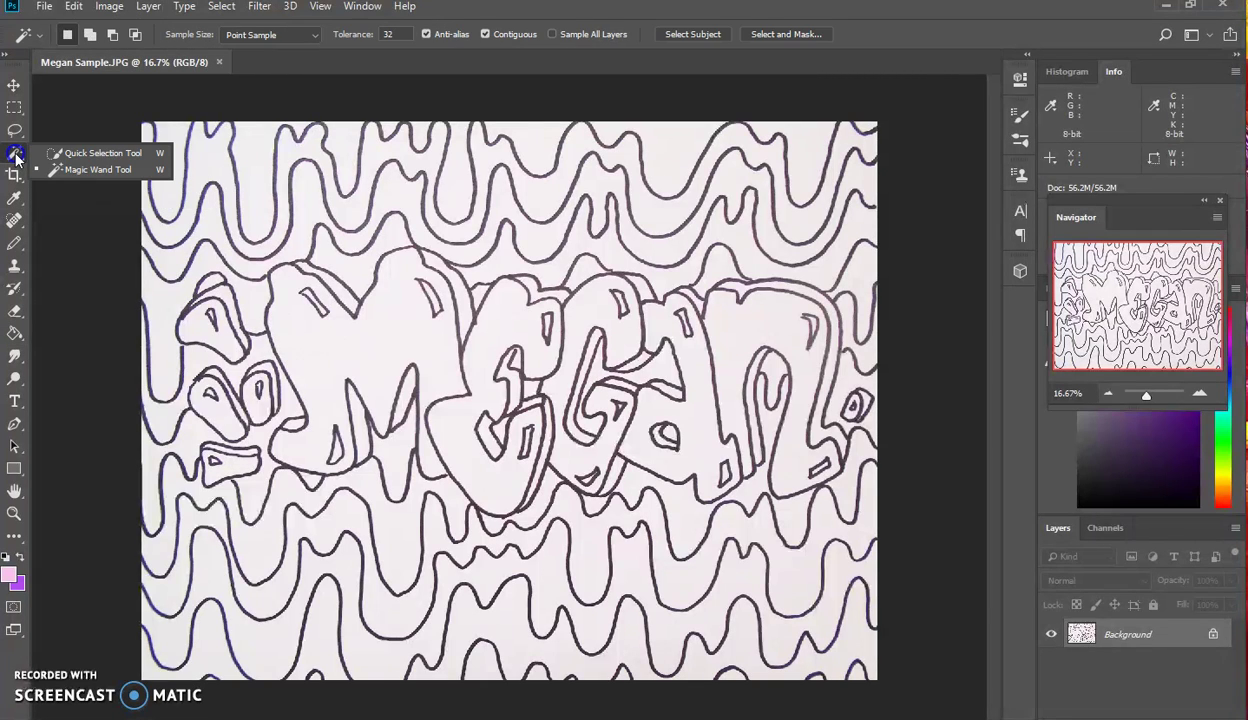
left_click(79, 151)
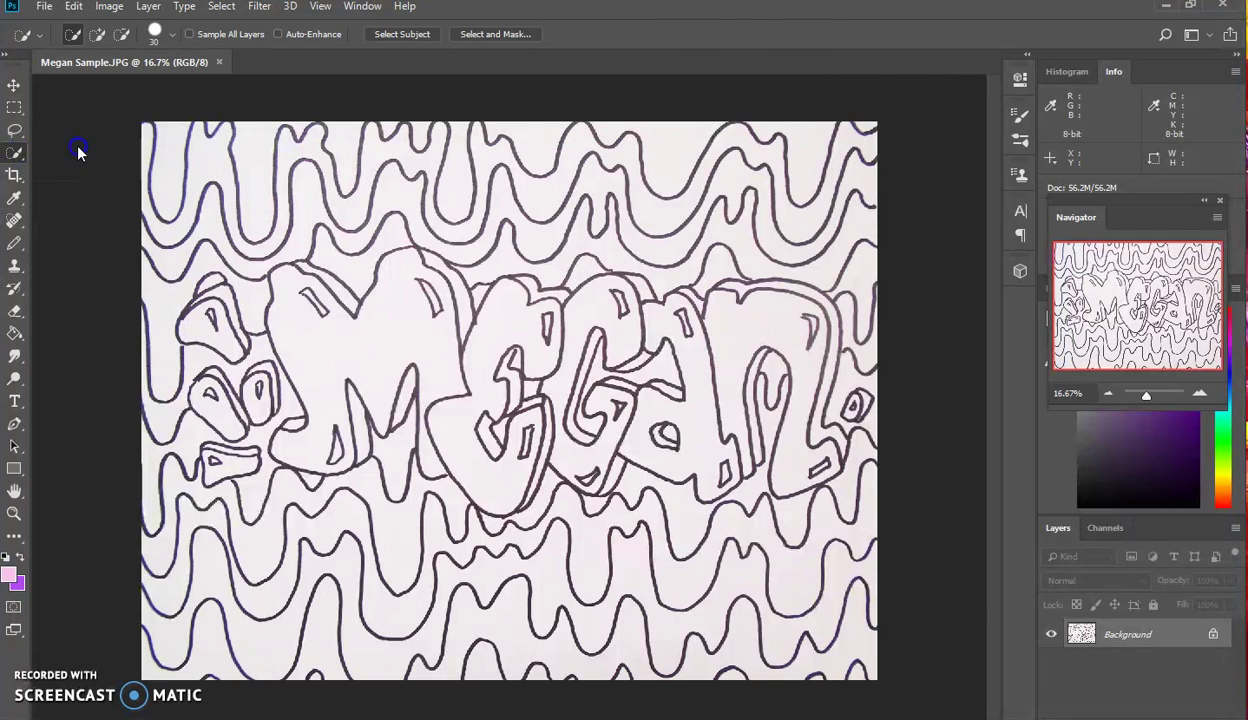
right_click(12, 158)
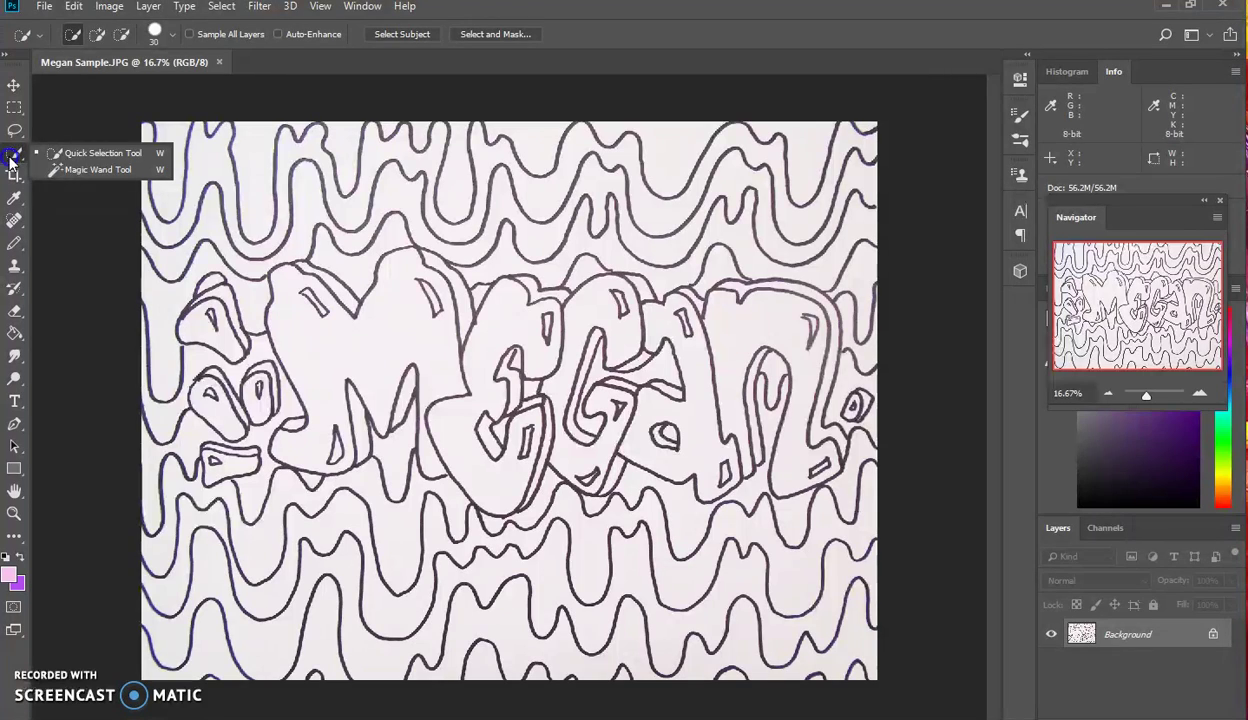
left_click(84, 170)
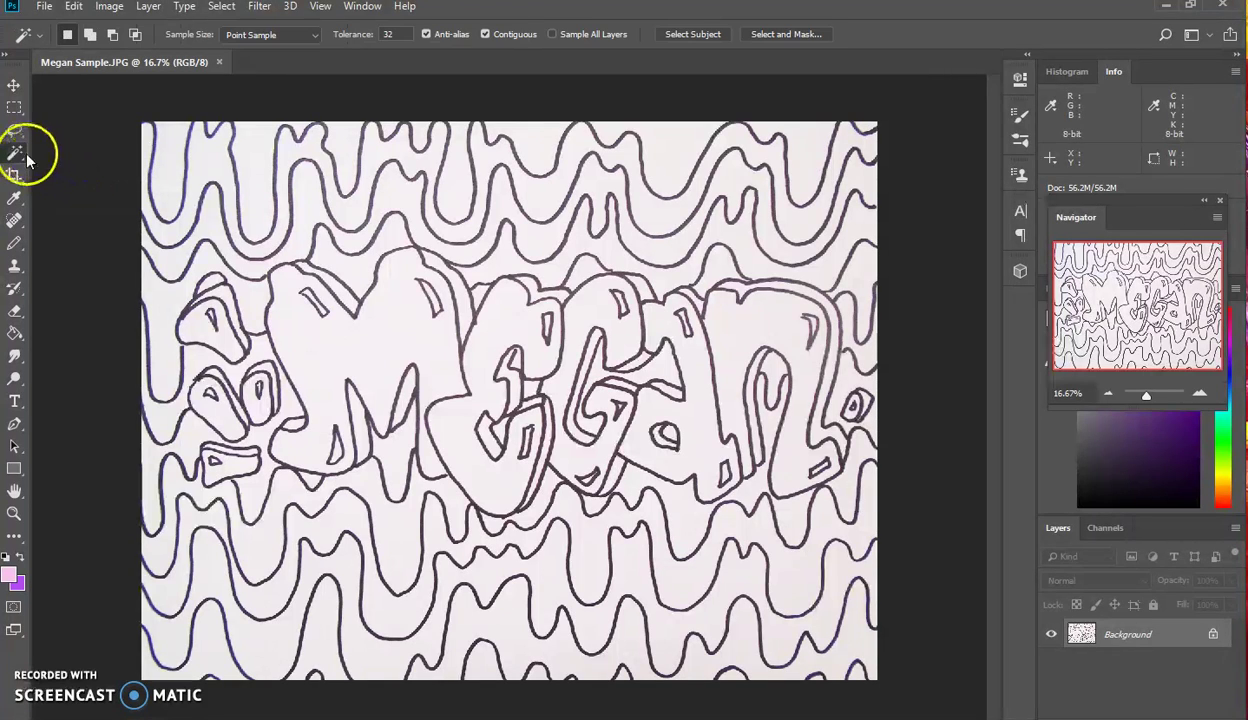
- Try Magic Wand selections on individual drips and wavy background bands above the lettering
left_click(257, 169)
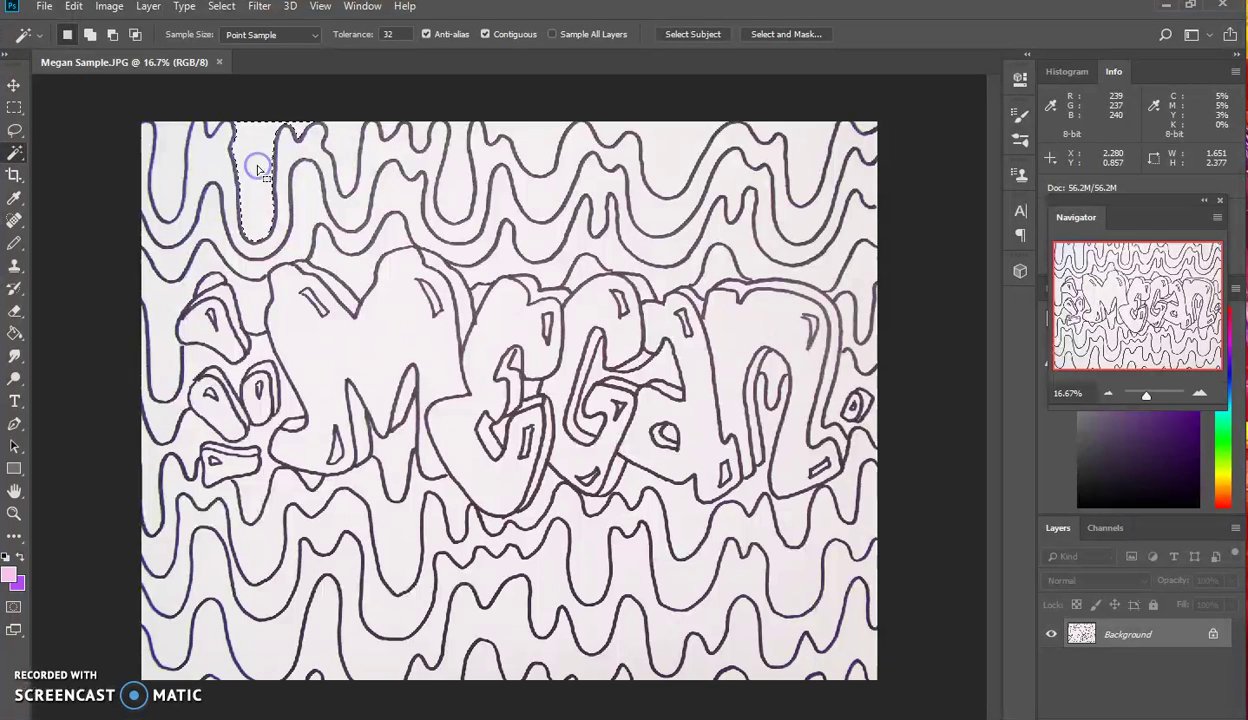
left_click(350, 148)
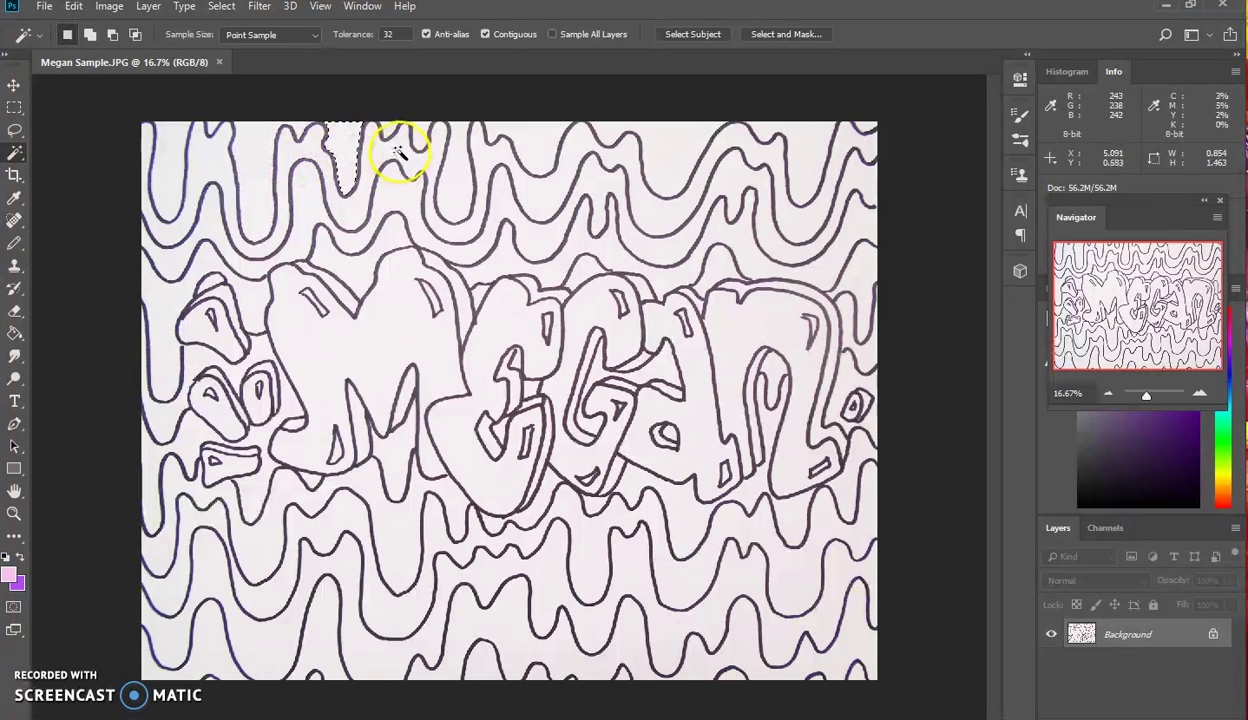
left_click(153, 222)
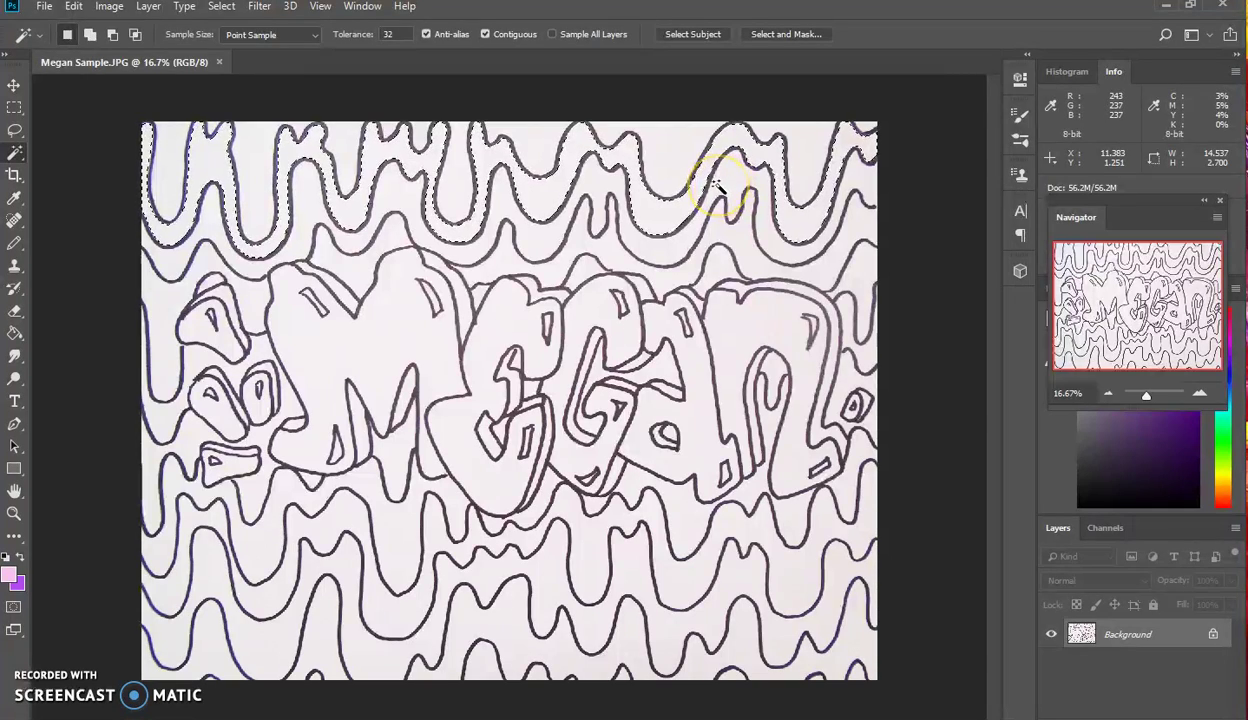
left_click(686, 249)
left_click(503, 260)
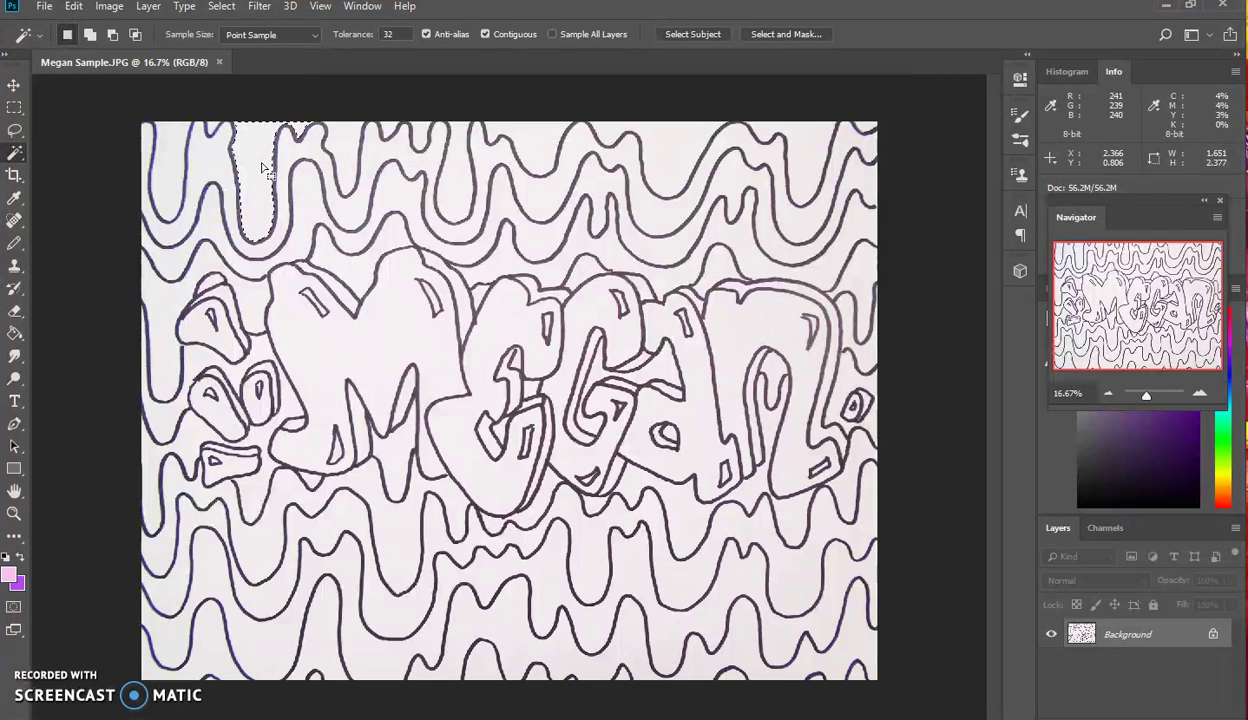
- Select the main face of the letter M with the Magic Wand and set the foreground color to purple #6815e5
left_click(389, 321)
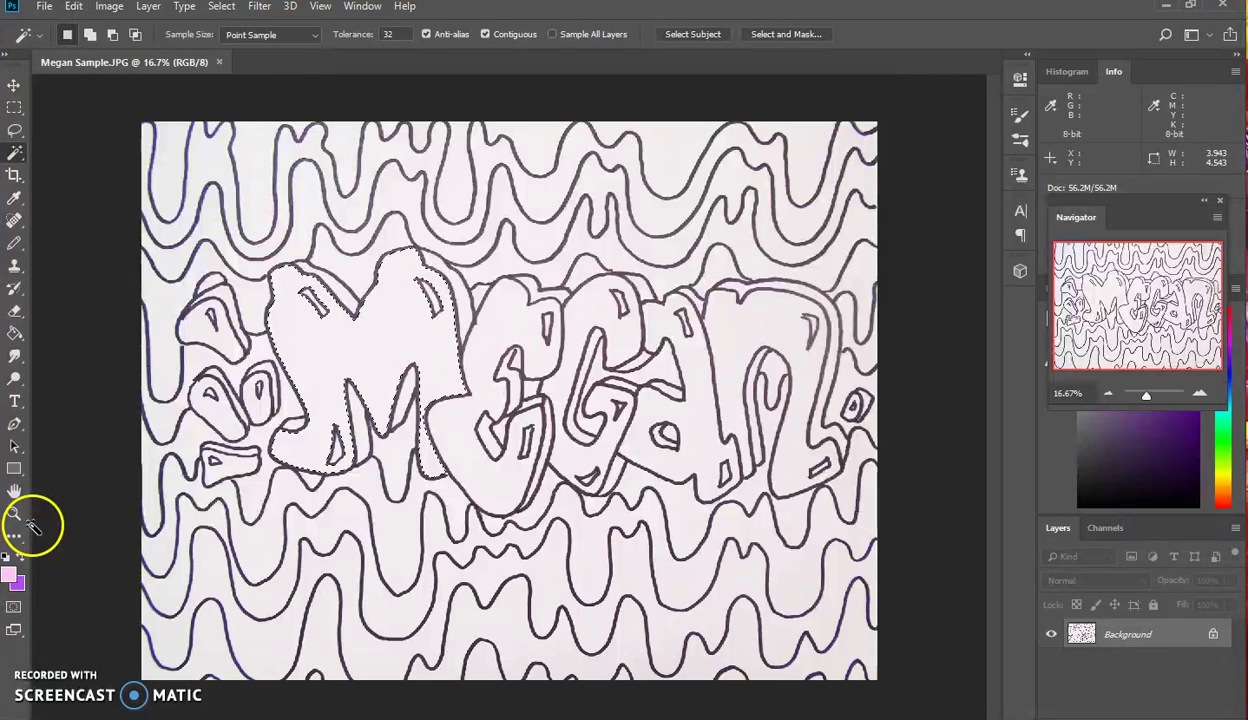
left_click(14, 583)
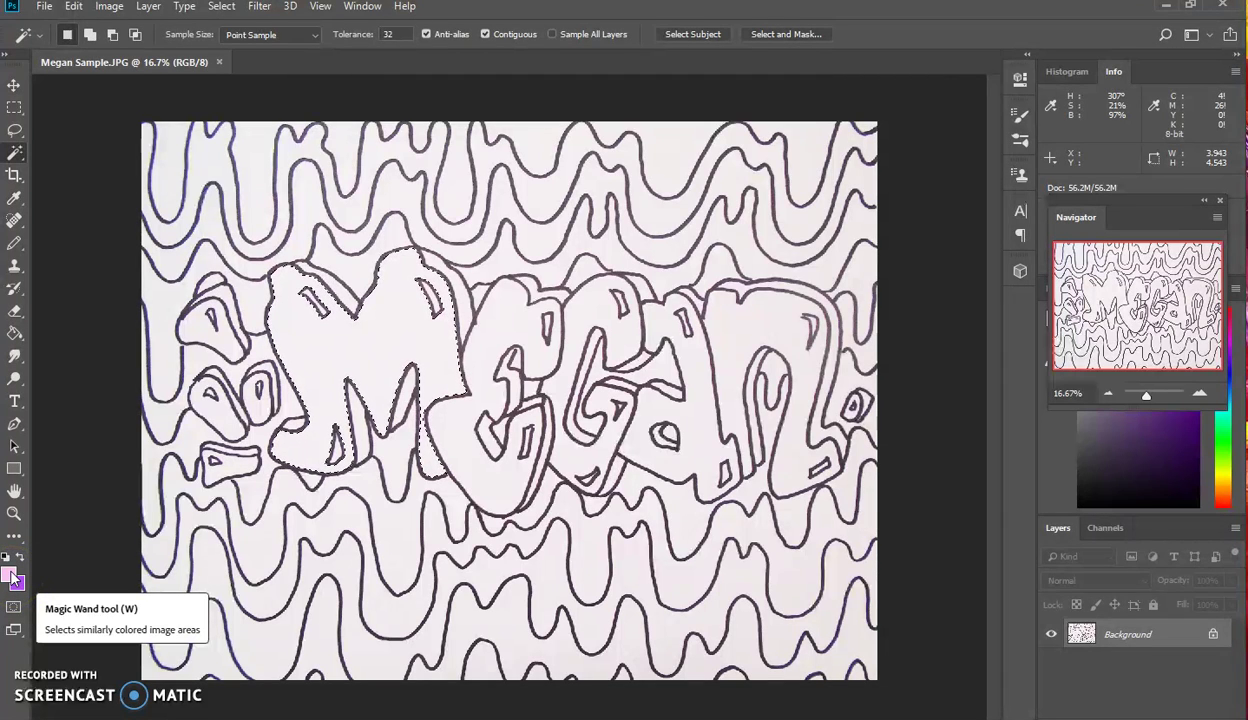
left_click(10, 576)
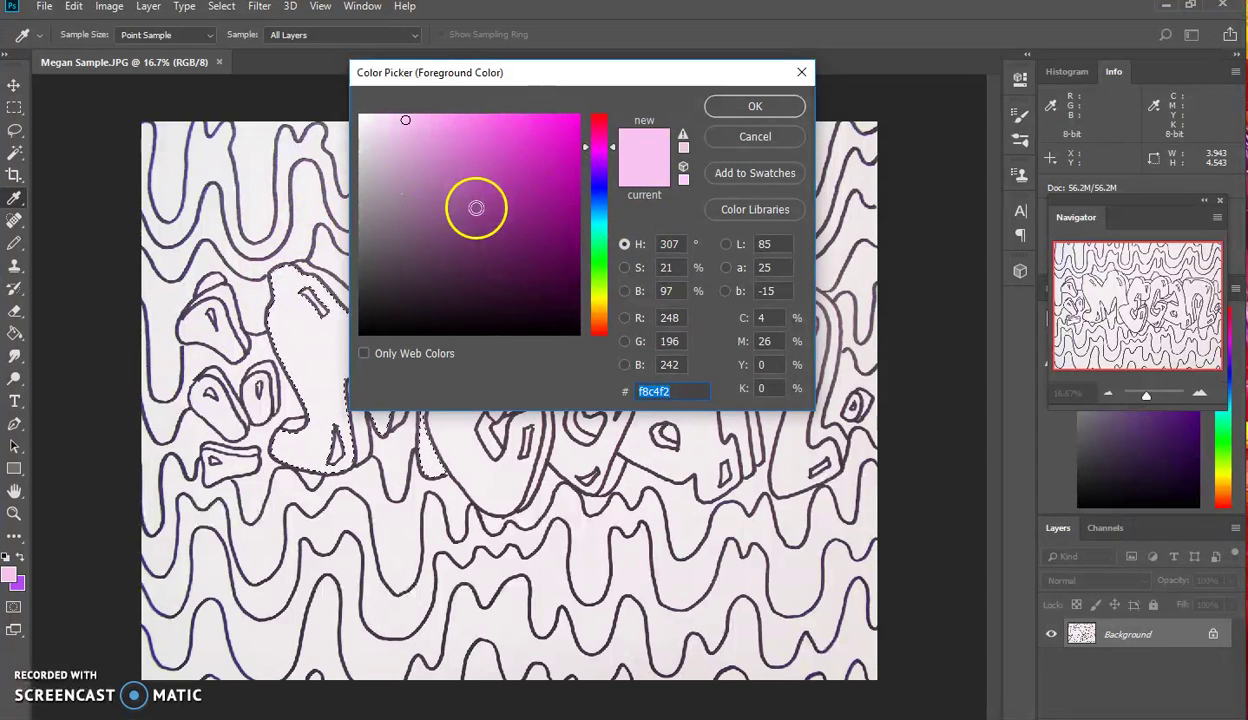
left_click(597, 182)
mouse_move(603, 205)
left_mouse_down()
mouse_move(580, 256)
mouse_move(595, 285)
left_mouse_up()
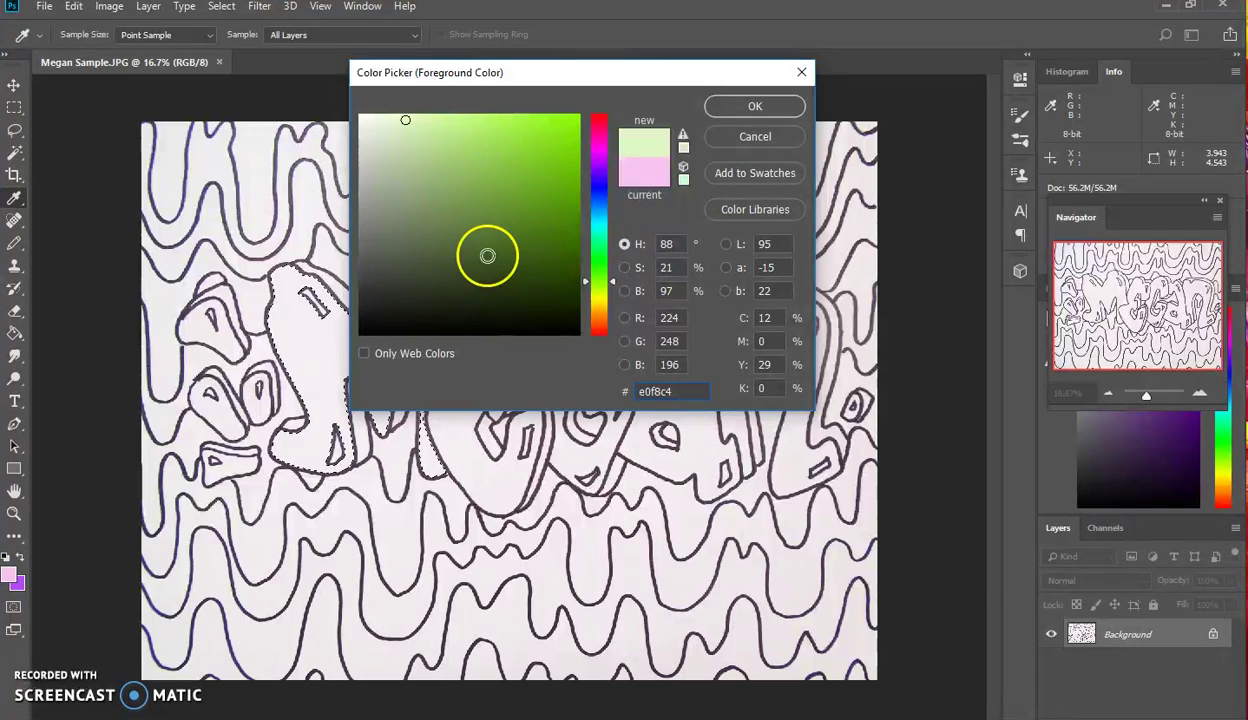
left_click(594, 160)
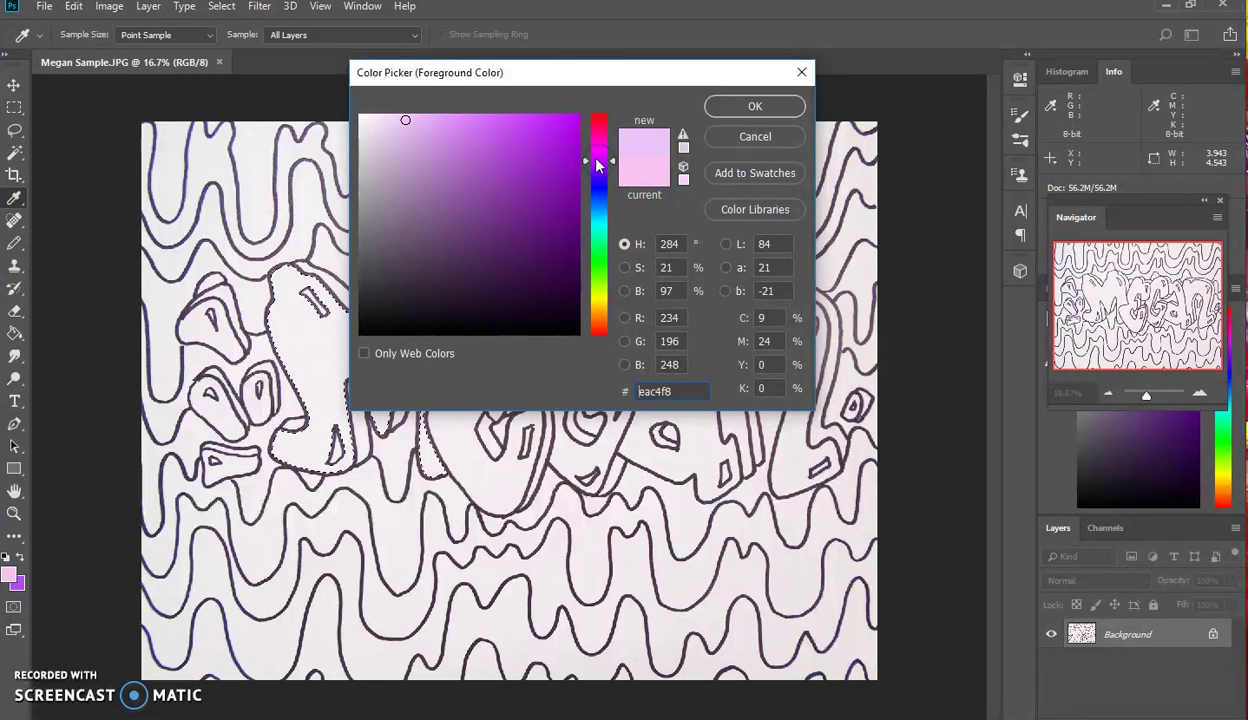
mouse_move(561, 167)
left_mouse_down()
mouse_move(557, 203)
mouse_move(531, 238)
mouse_move(437, 209)
mouse_move(545, 138)
mouse_move(545, 193)
mouse_move(515, 137)
left_mouse_up()
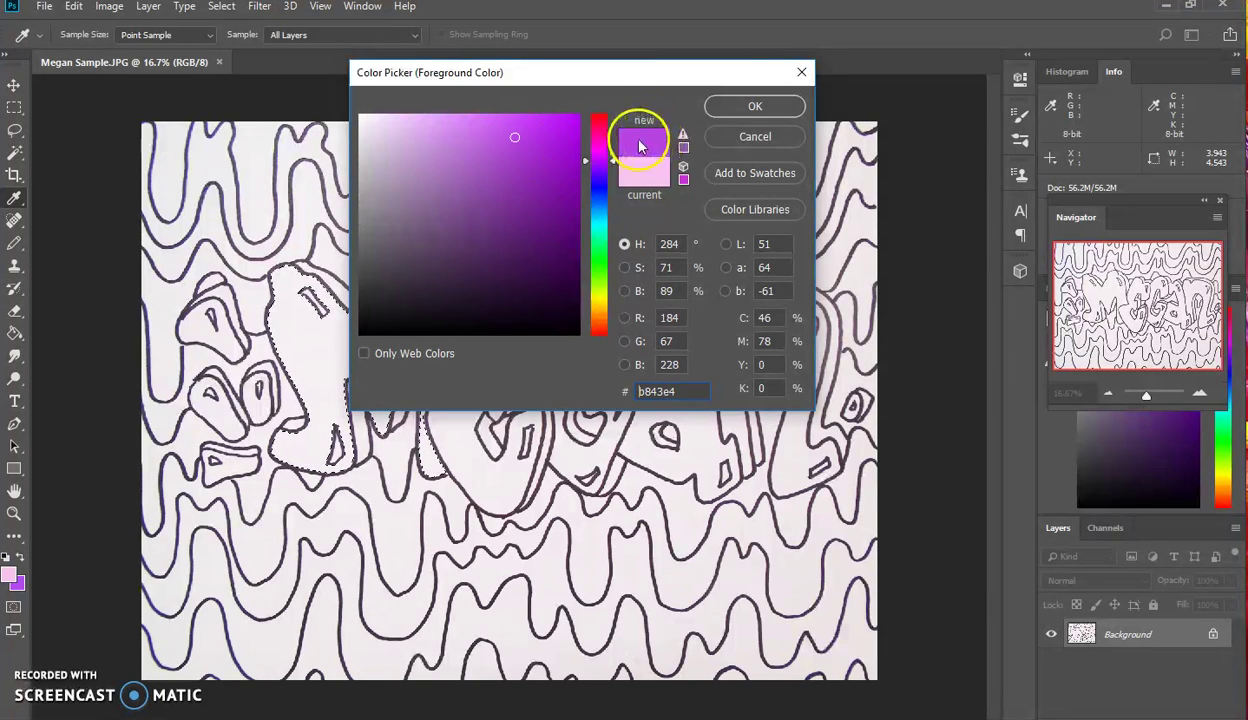
left_click(560, 137)
left_click(594, 172)
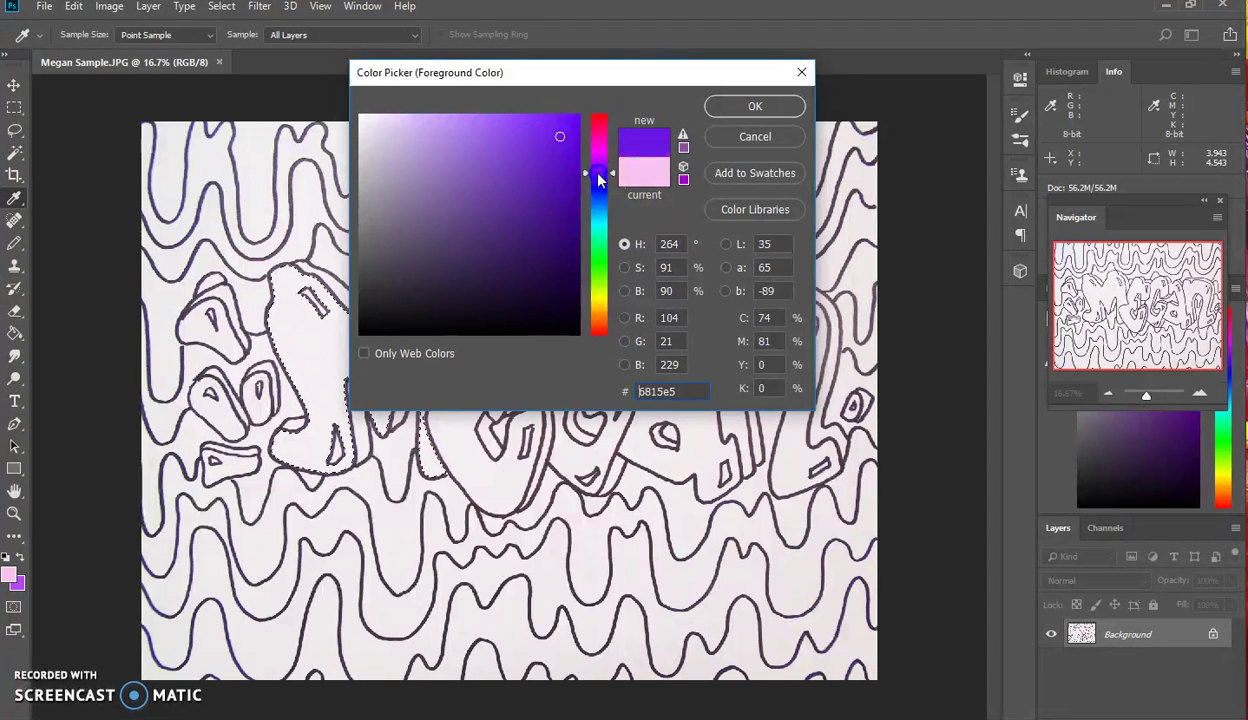
left_click(752, 107)
- Fill the selected face of the M with the foreground color in Normal mode at 100% opacity
key("w")
left_click(272, 333, "shift")
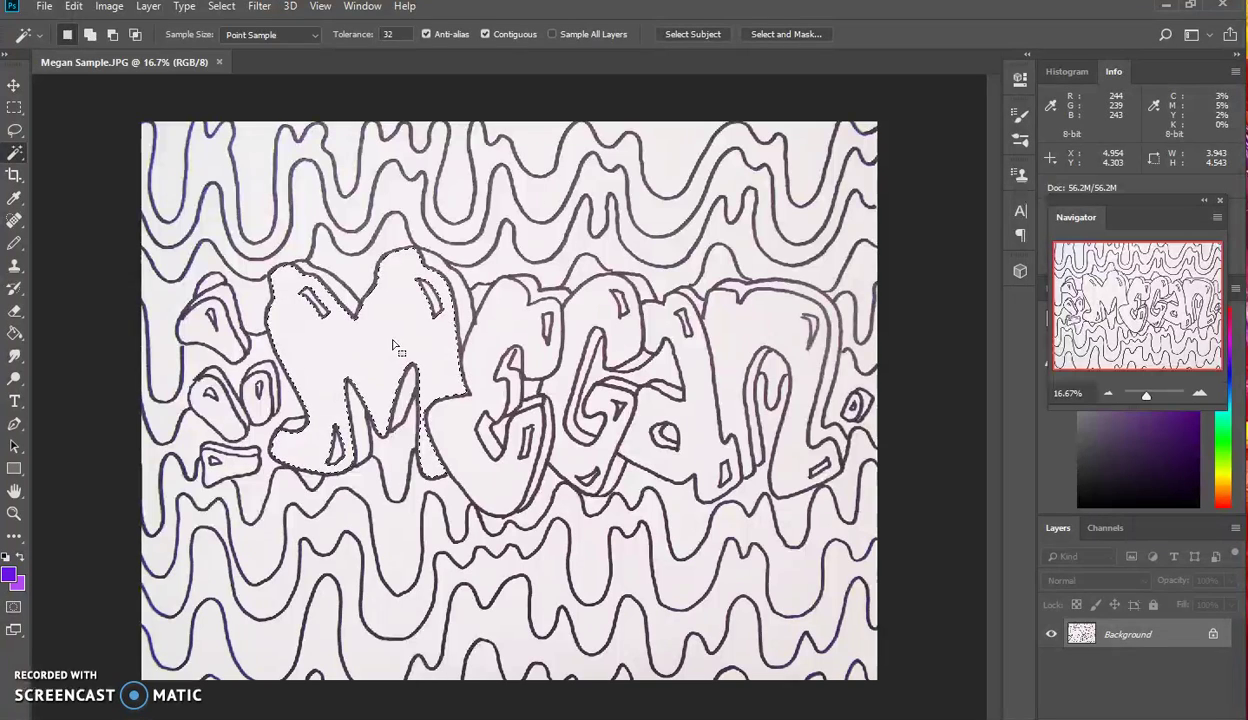
key("shift")
key("shift+BackSpace")
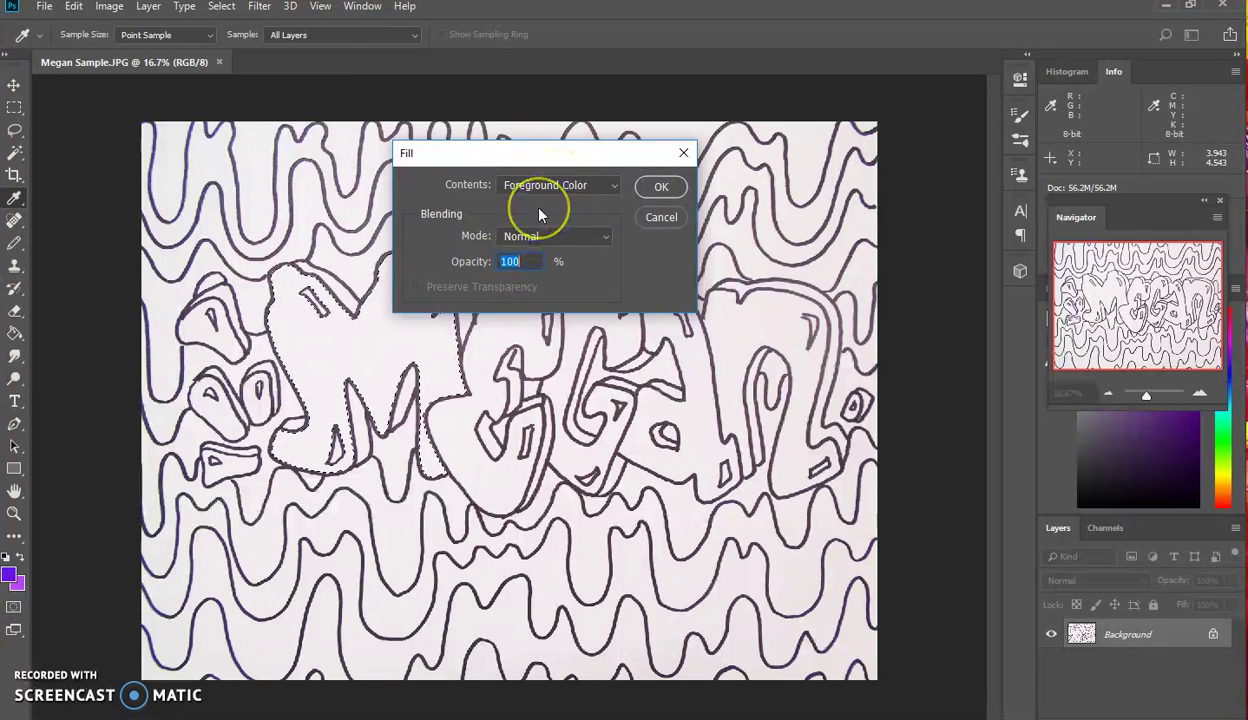
key("Return")
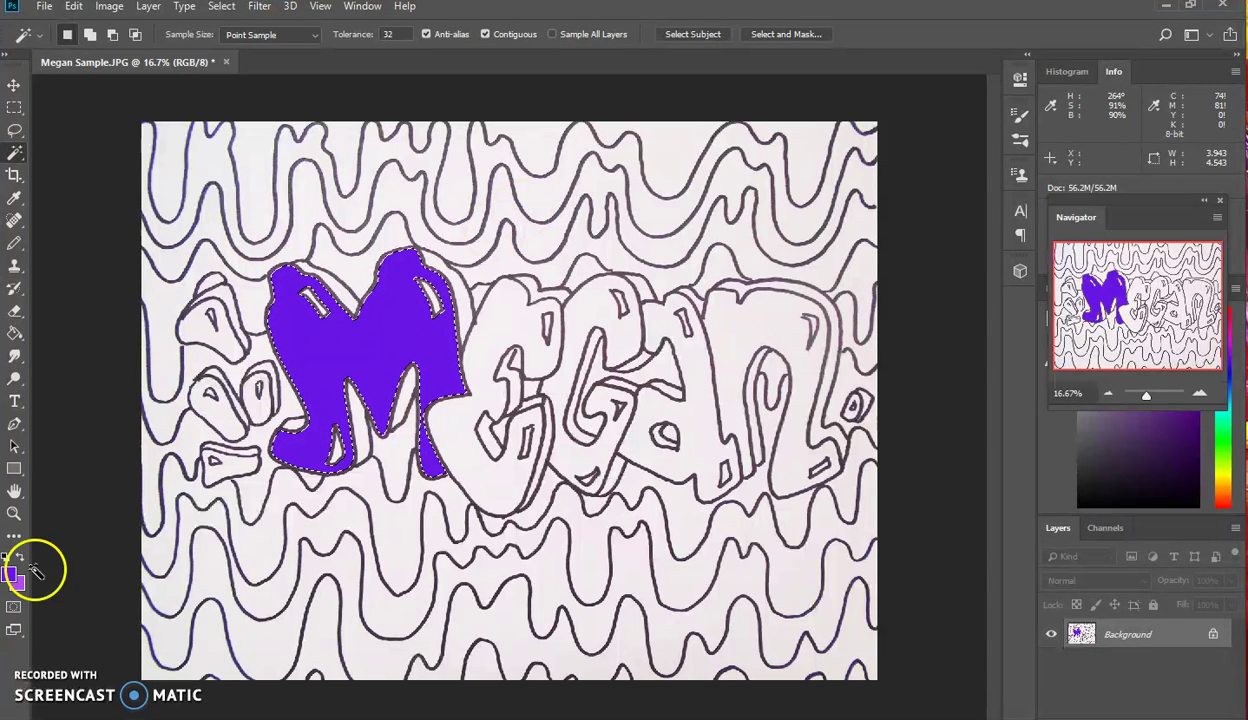
- Repeat the foreground color fill on the selected M, keeping the opacity at 100%
key("i")
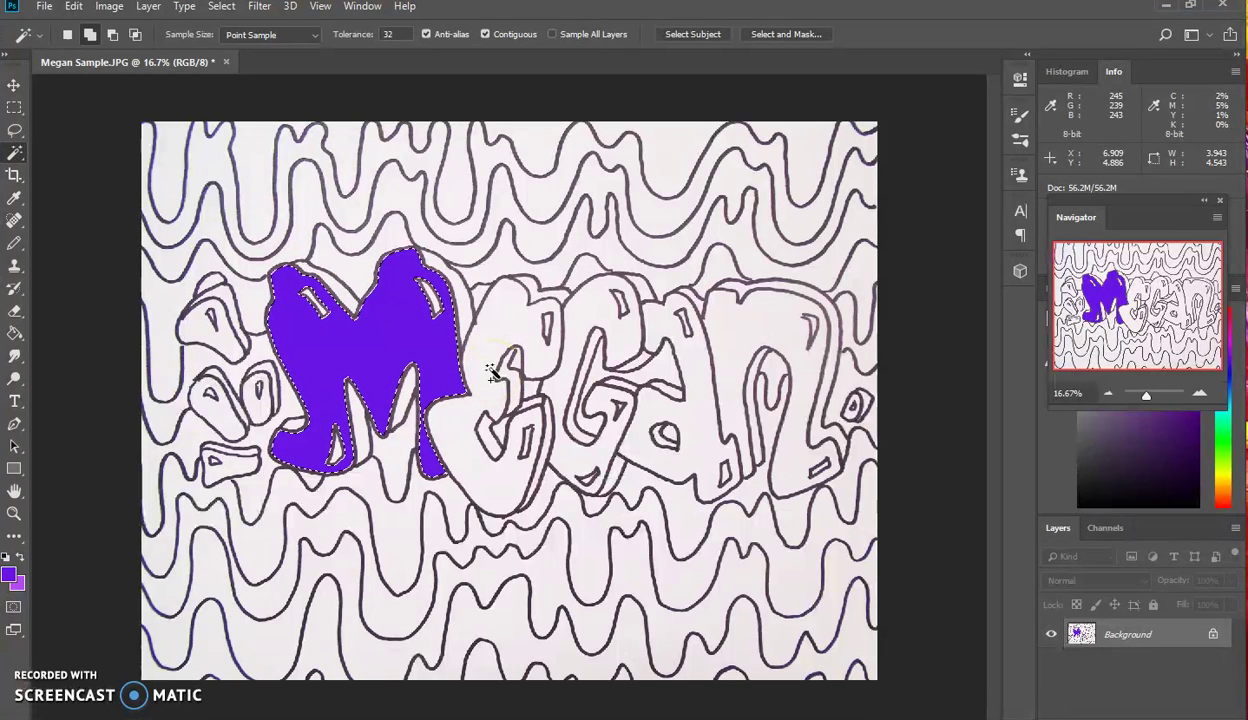
key("shift+F5")
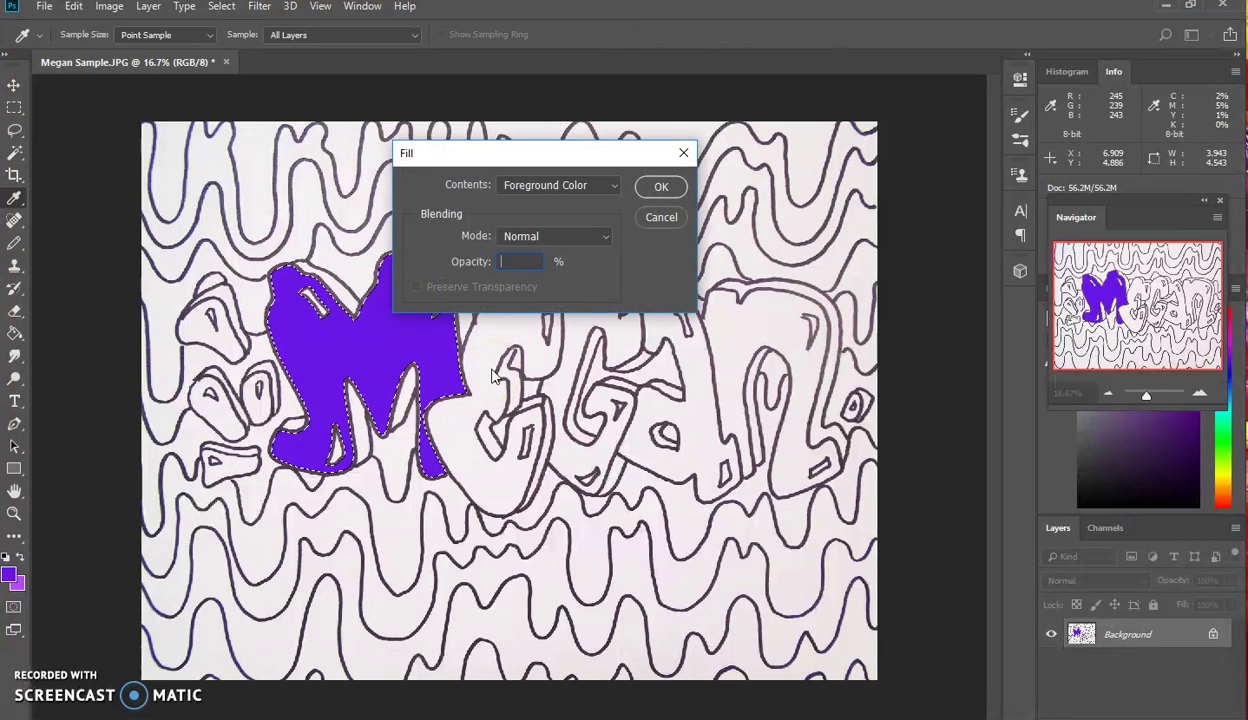
left_click(514, 261)
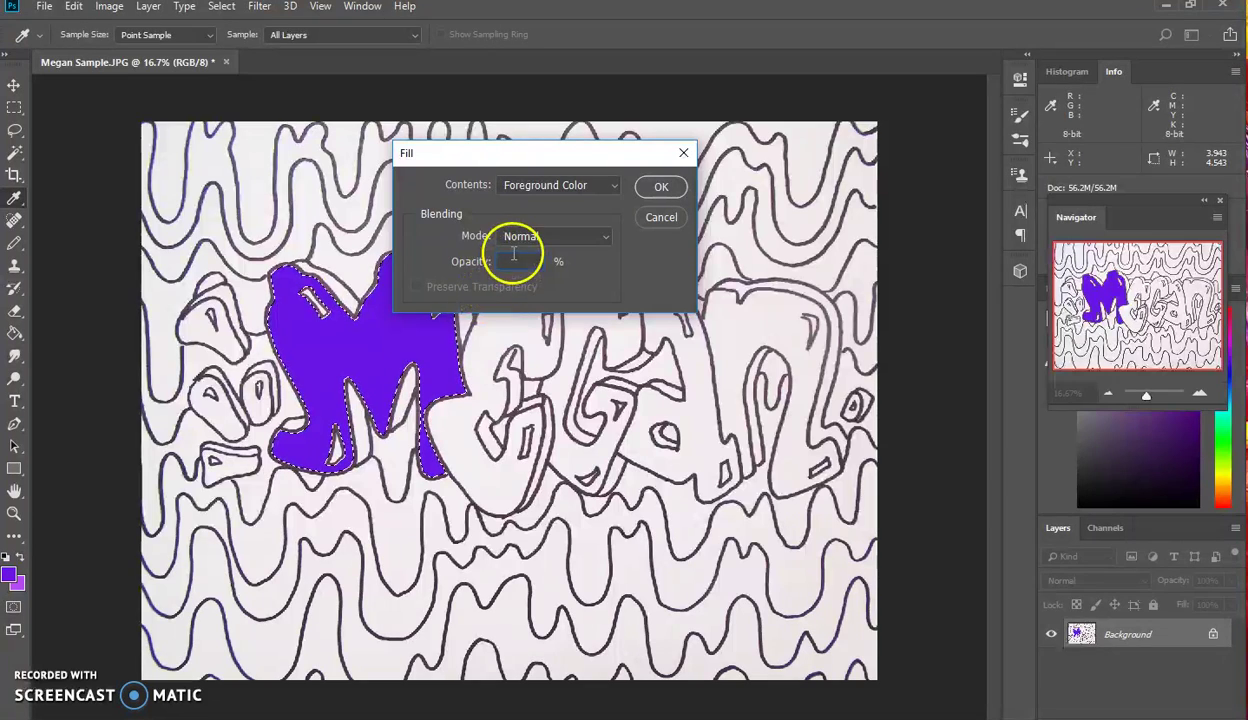
left_click(661, 187)
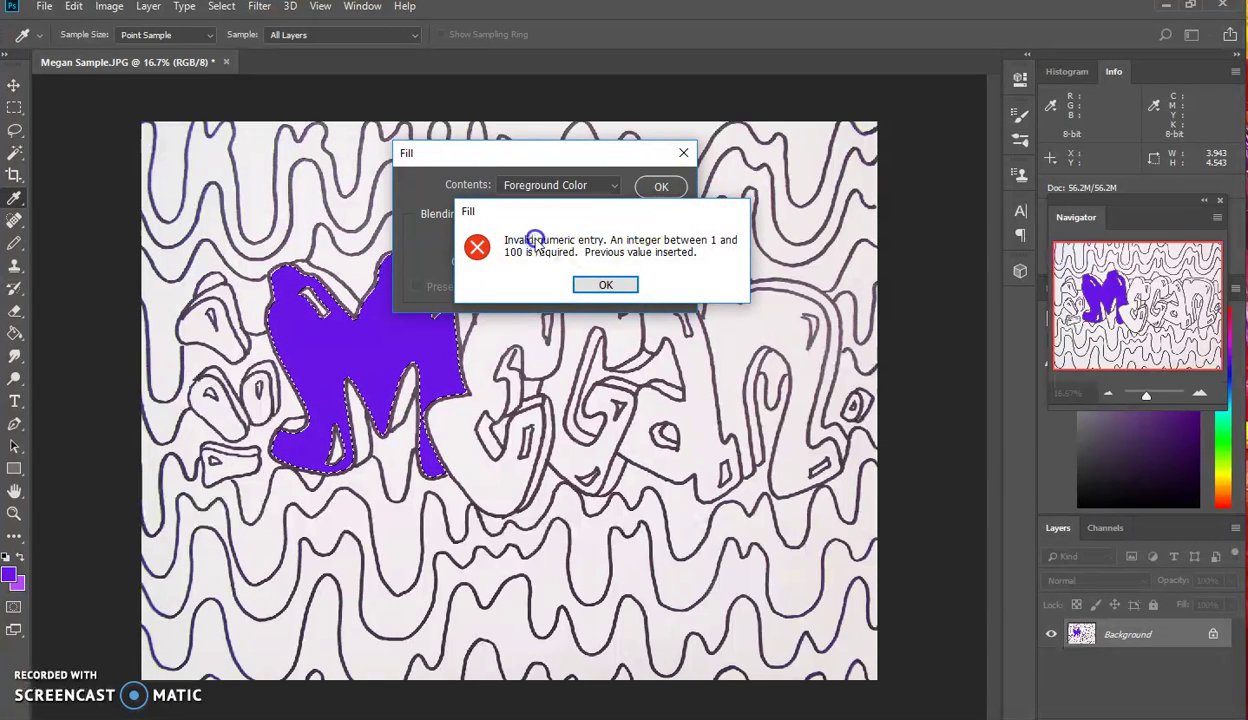
left_click(606, 285)
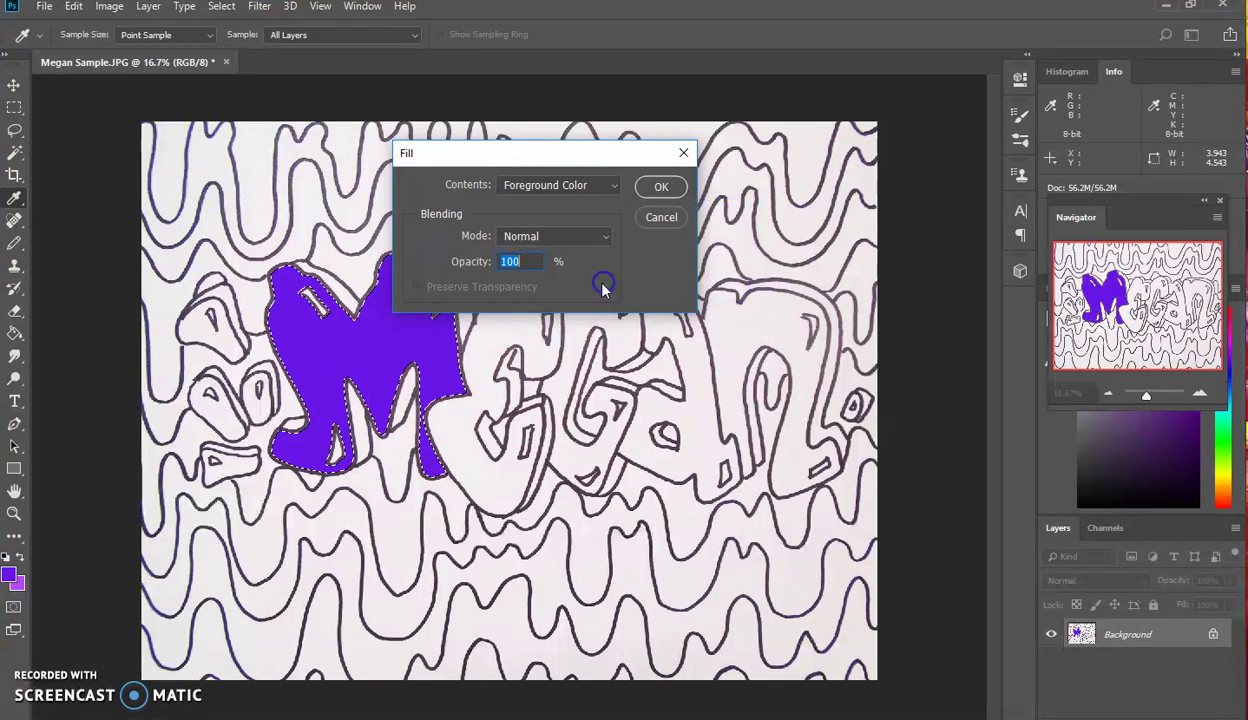
double_click(508, 261)
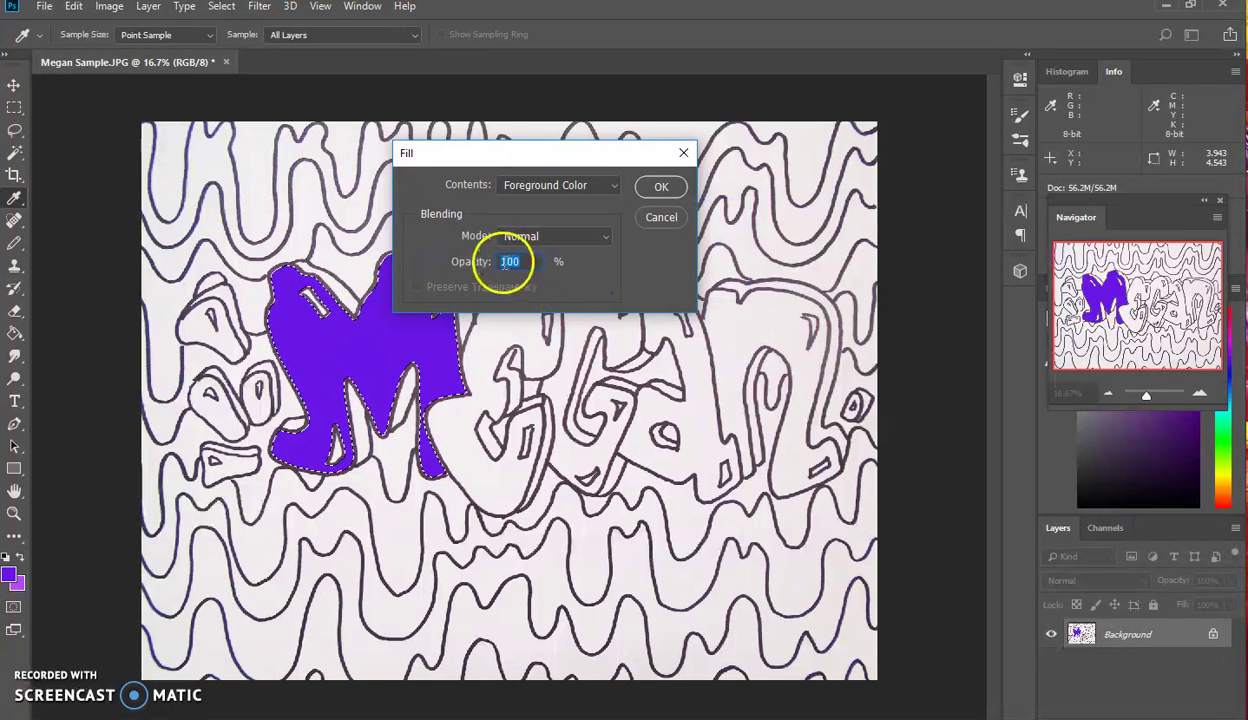
left_click(662, 190)
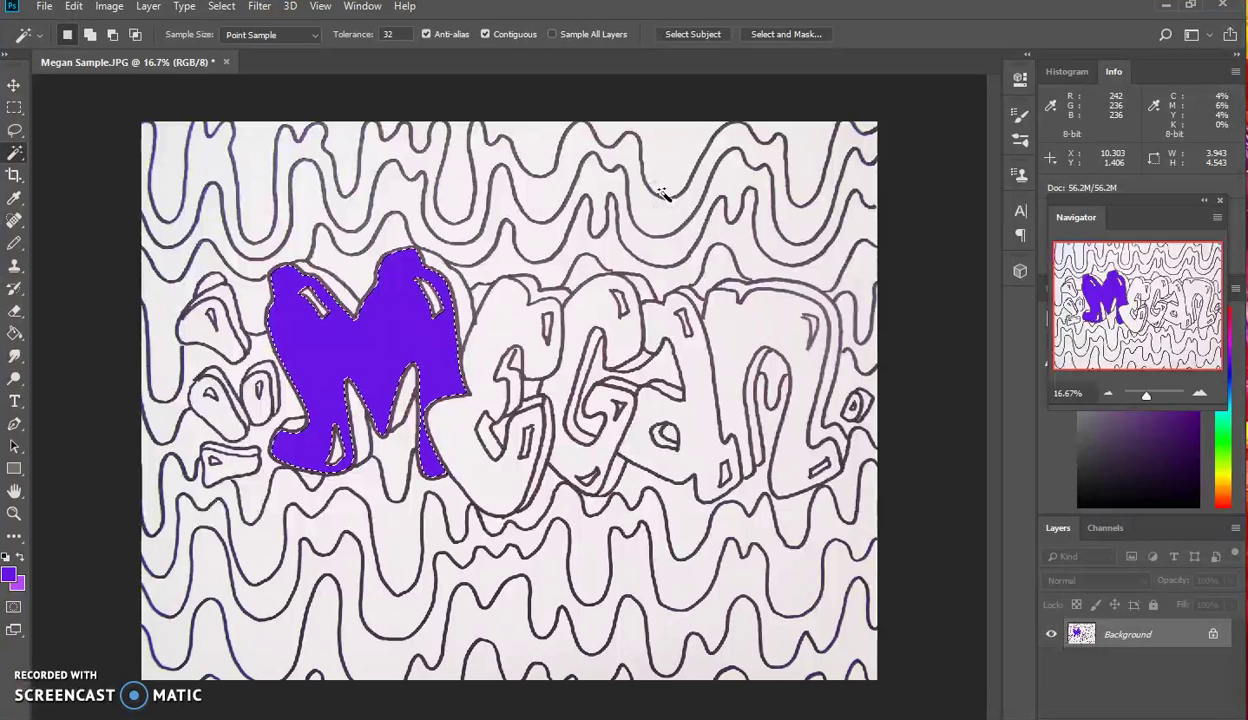
- Select the white highlight on the right hump of the M with the Magic Wand
left_click(515, 334)
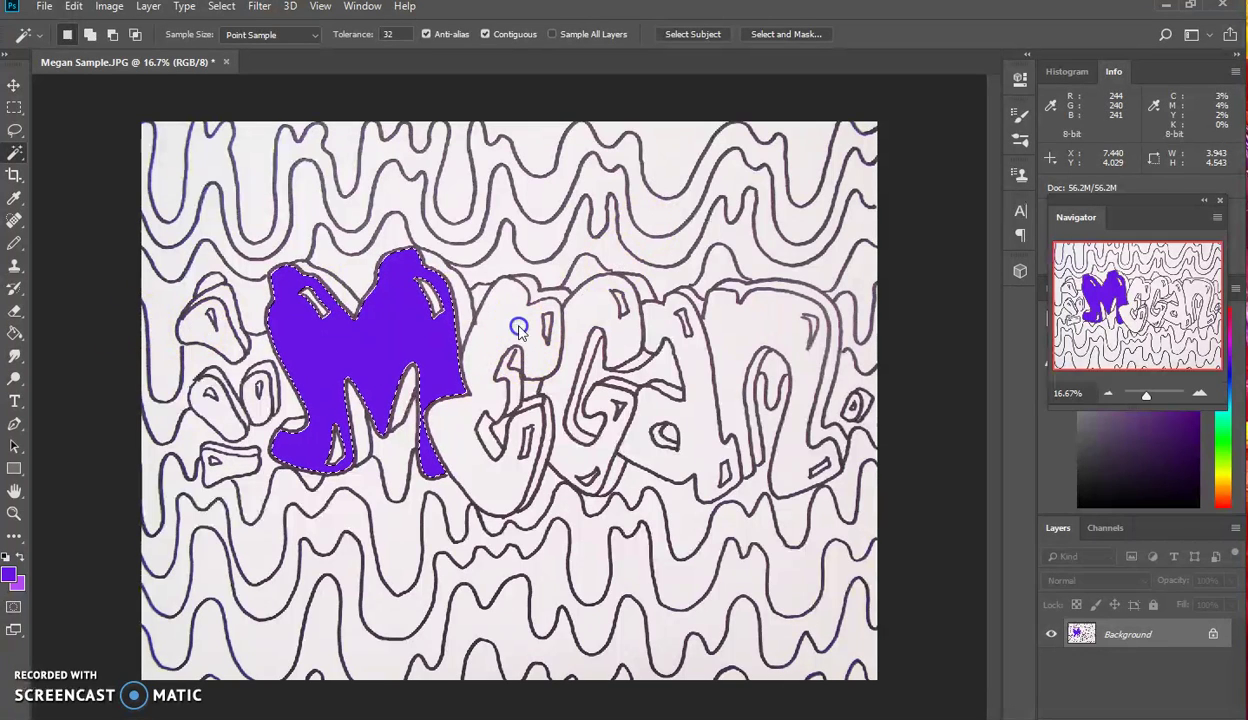
mouse_move(490, 310)
left_mouse_down()
mouse_move(460, 293)
mouse_move(433, 304)
left_mouse_up()
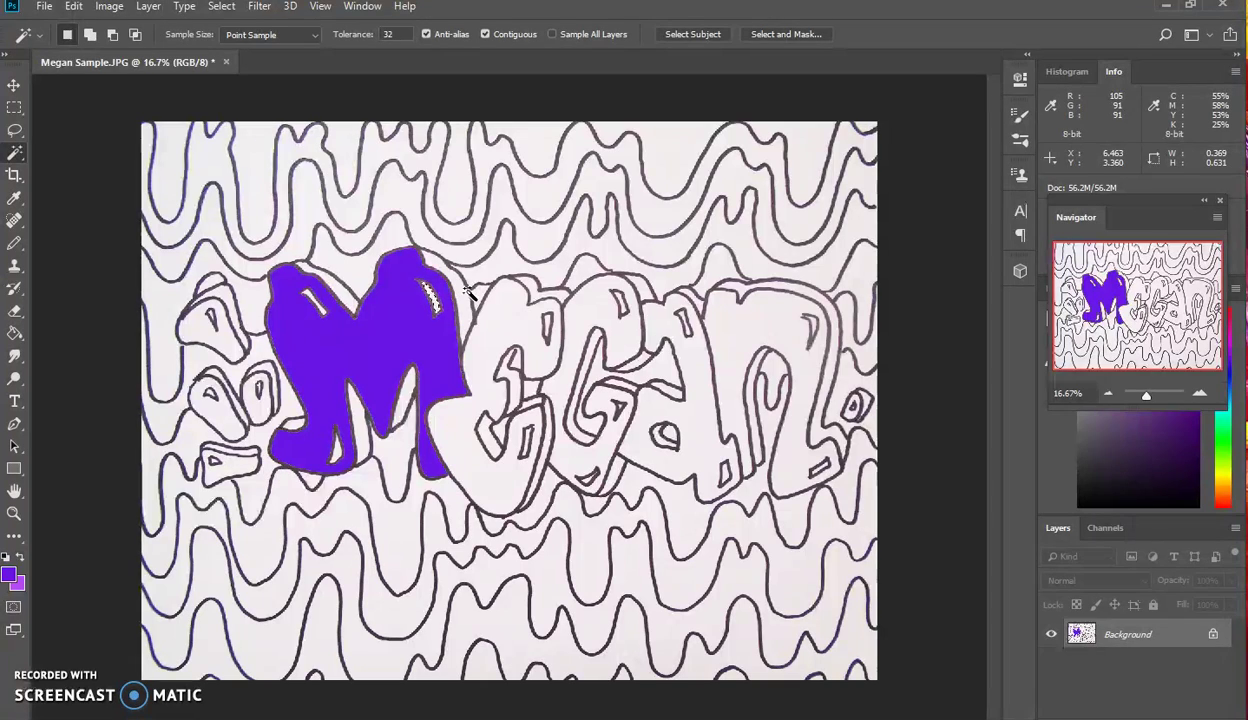
mouse_move(468, 290)
left_mouse_down()
mouse_move(446, 298)
mouse_move(312, 469)
mouse_move(279, 293)
mouse_move(316, 305)
left_mouse_up()
- Add the M's upper-left and lower-left highlights to the Magic Wand selection
key("ctrl+plus")
key("ctrl+plus")
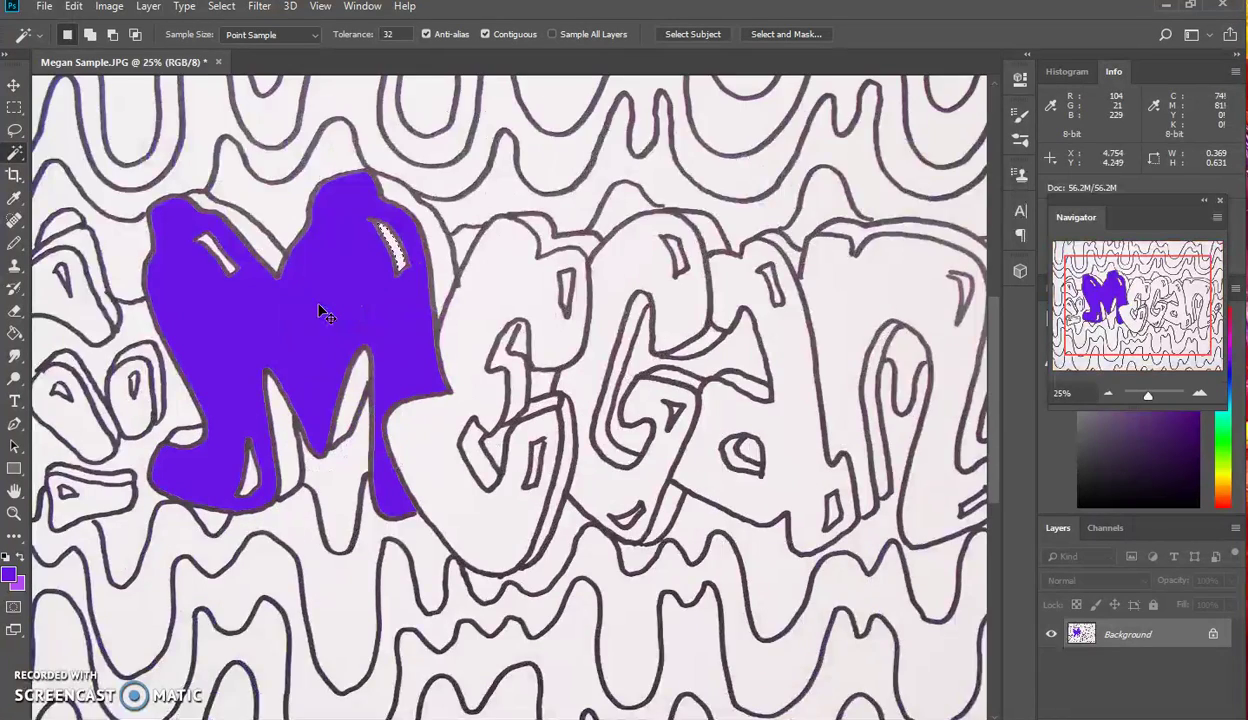
left_click(390, 418)
left_click(437, 458)
left_click(423, 434)
left_click(386, 290)
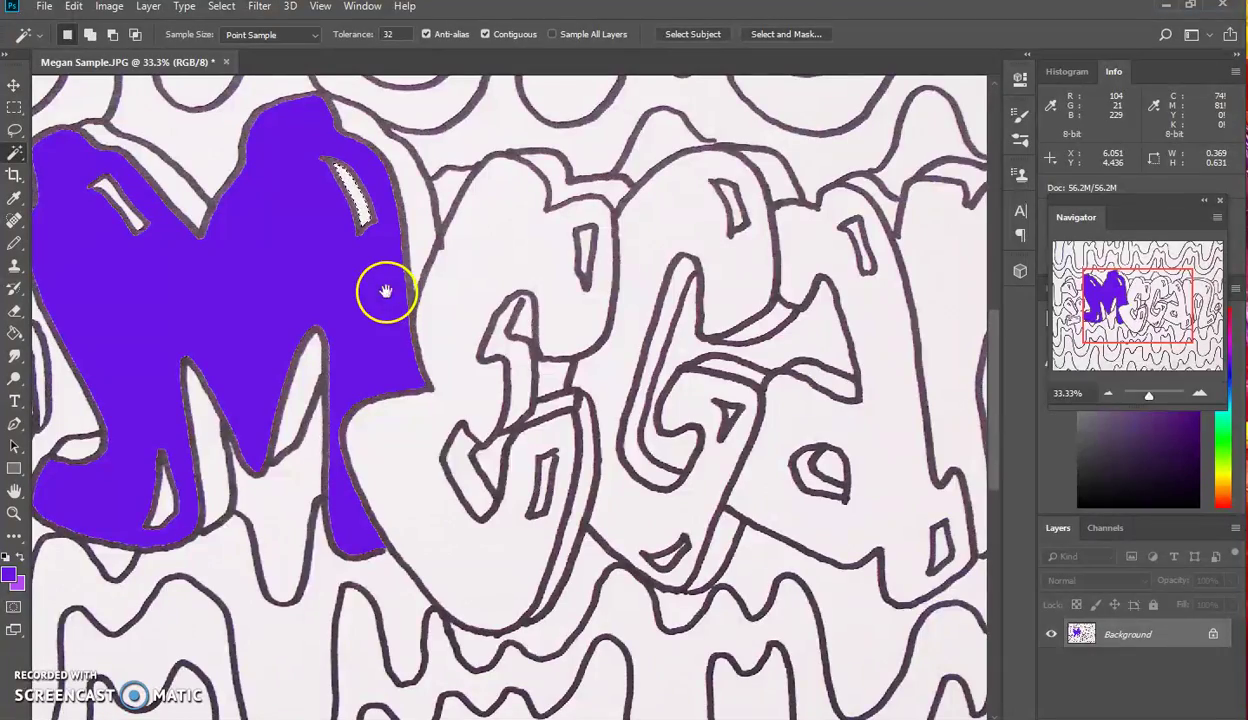
left_click_drag(273, 251, 501, 320)
left_click(495, 318)
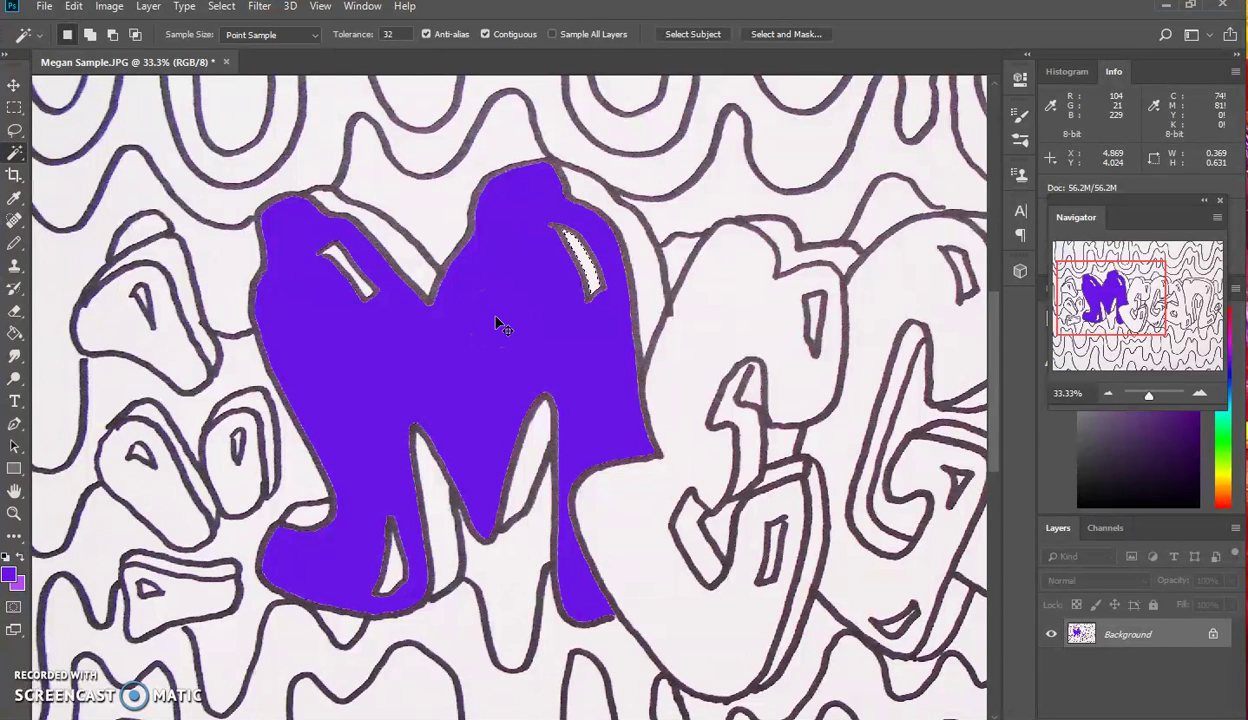
key("ctrl+plus")
left_click(262, 186, "shift")
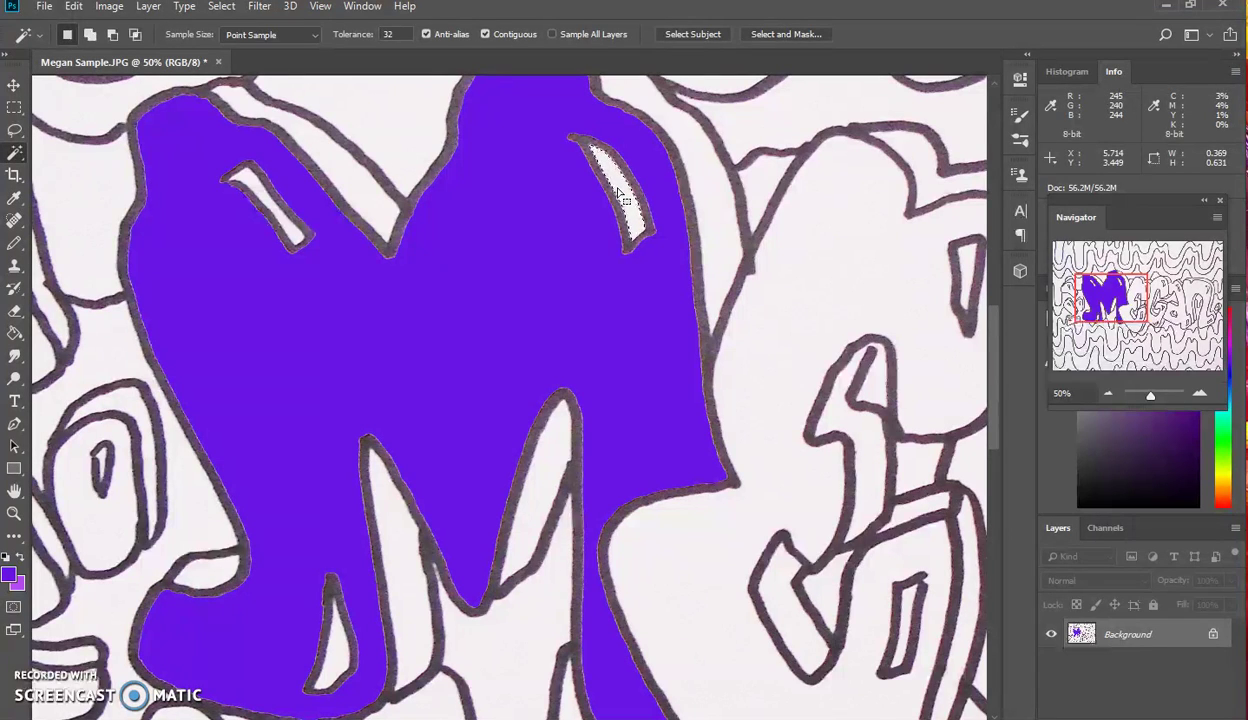
key("shift")
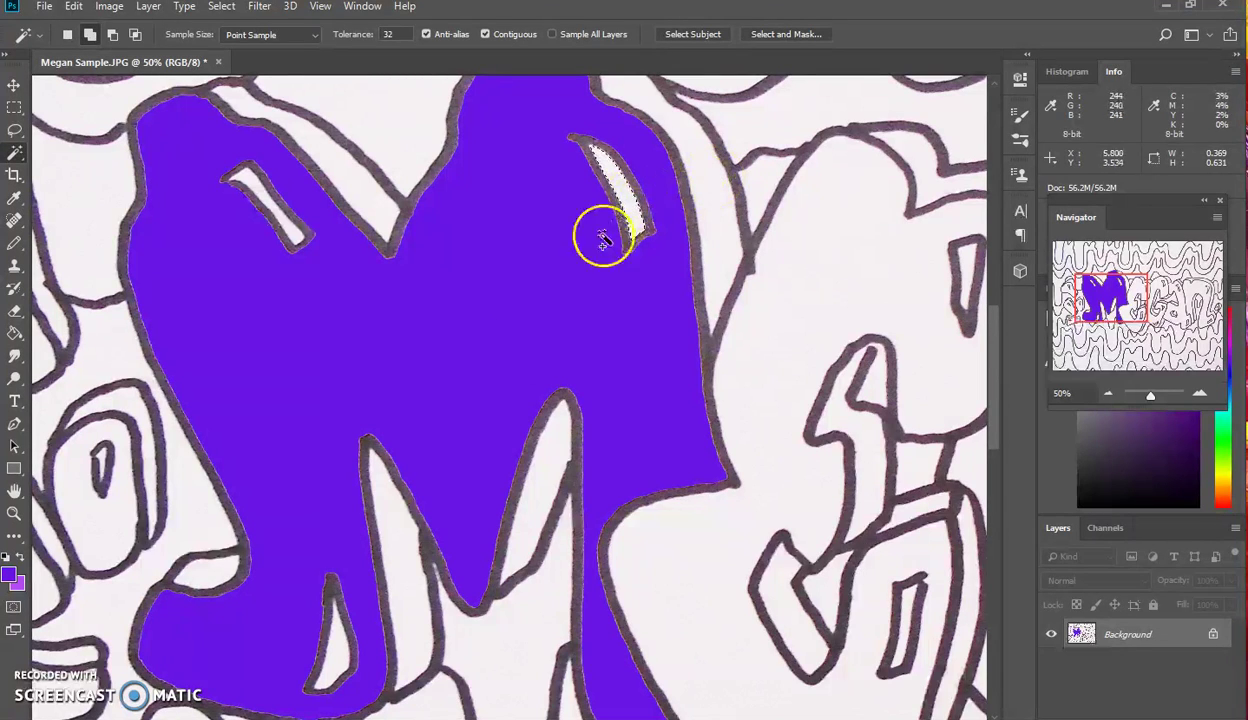
left_click(272, 215, "shift")
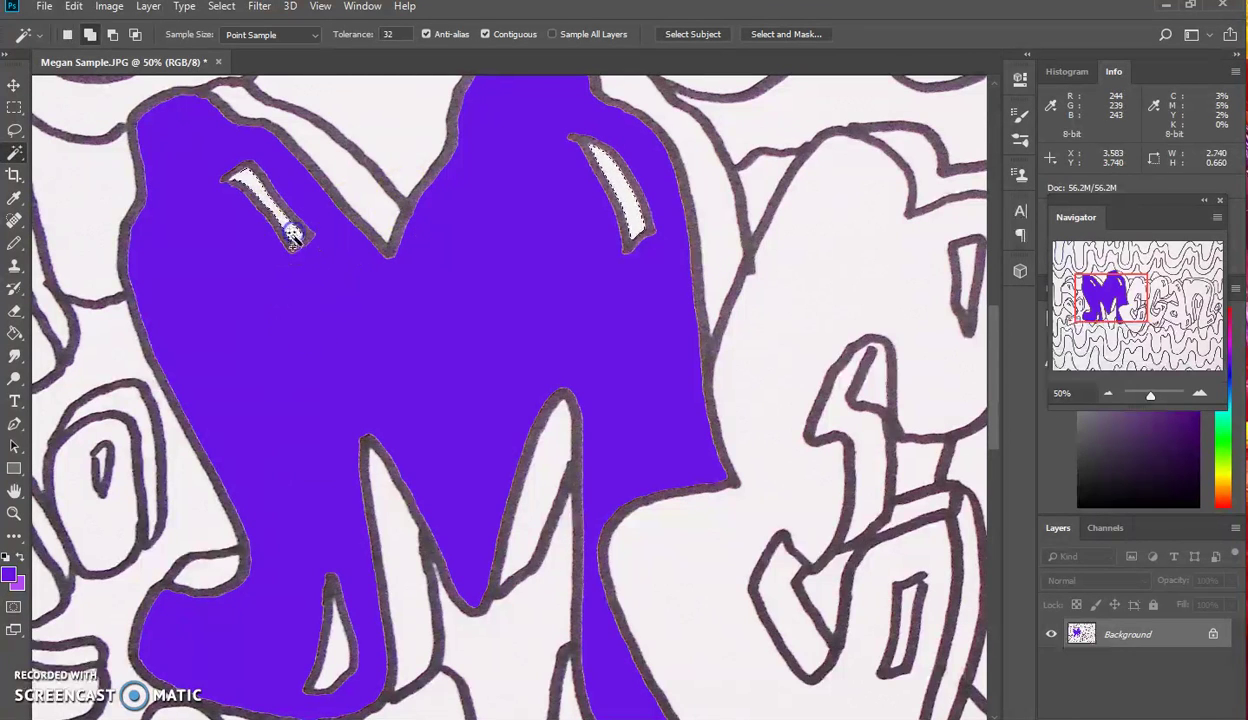
left_click(336, 647, "shift")
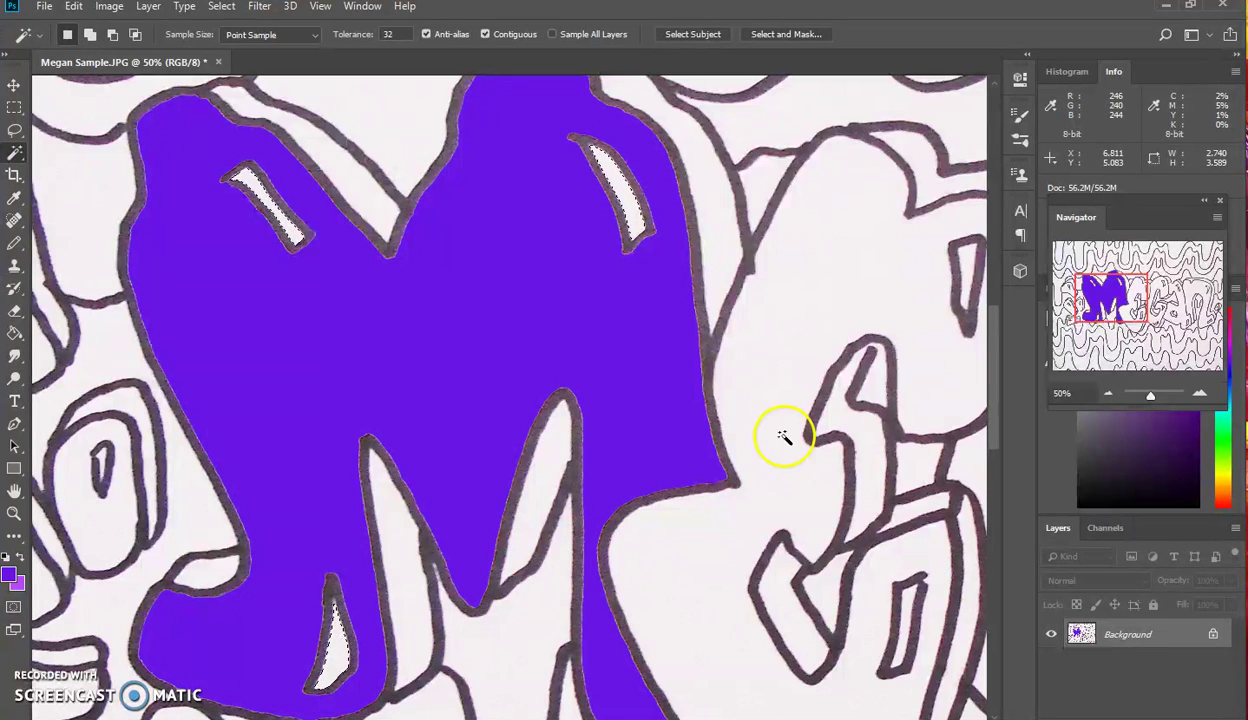
- Set the foreground color to light purple #caabf7
left_click(9, 575)
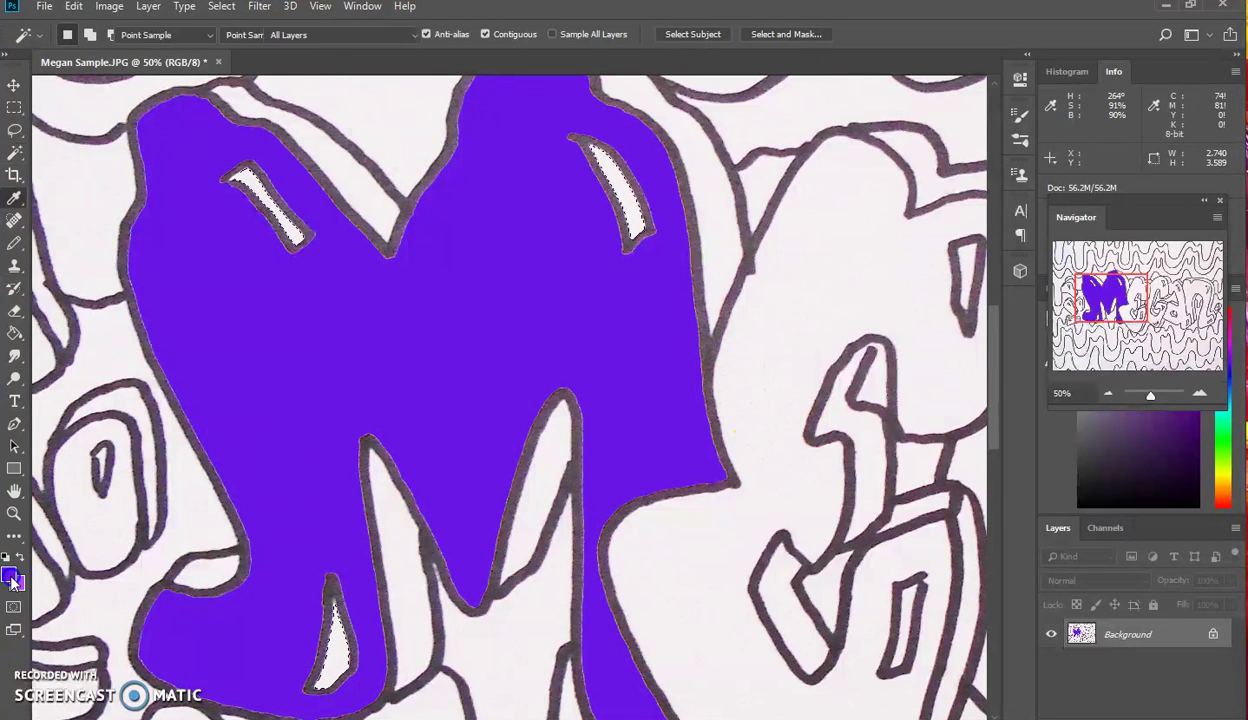
left_click_drag(518, 129, 426, 121)
left_click(622, 82)
left_click(745, 104)
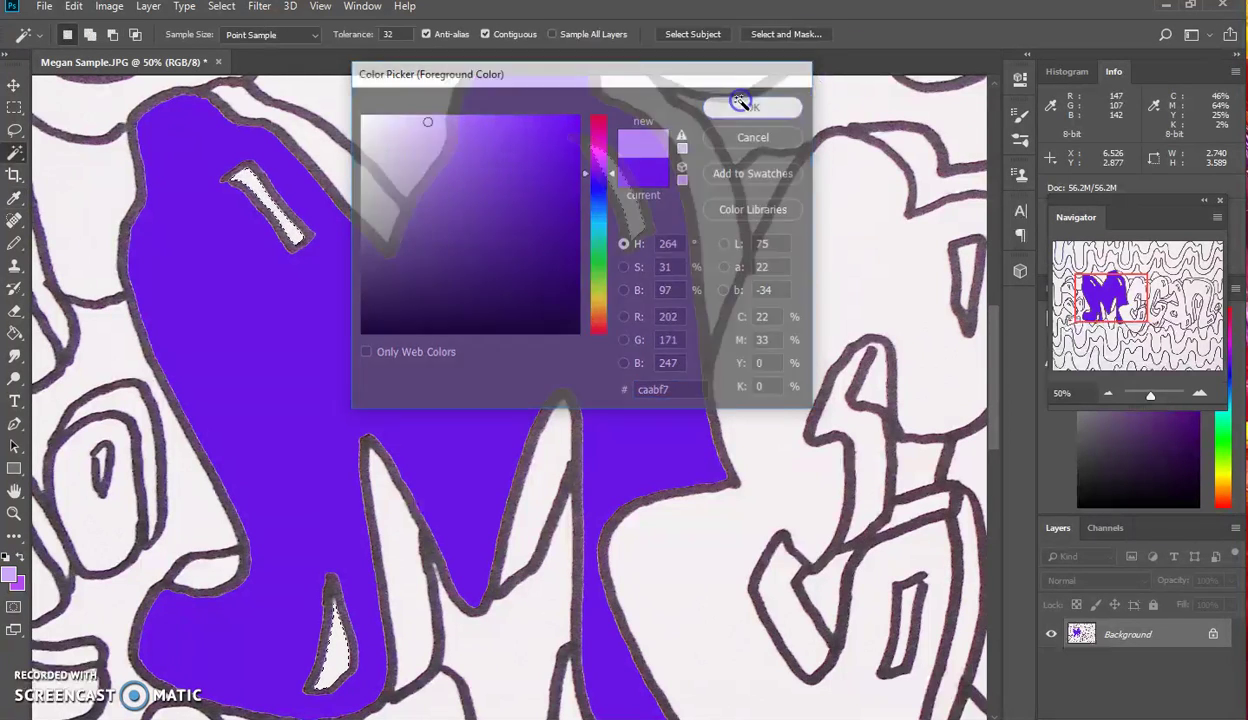
- Try to fill the three selected highlights of the M with the foreground color
key("shift+BackSpace")
key("Return")
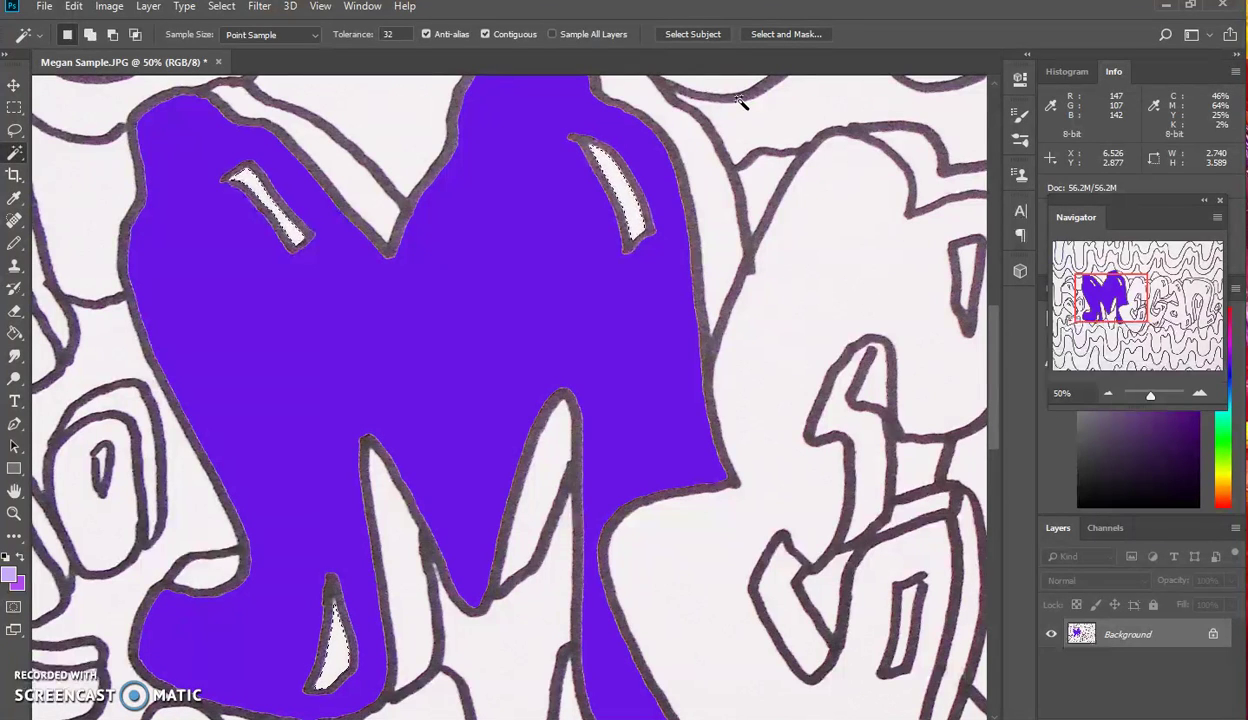
left_click(756, 90)
left_click(786, 90)
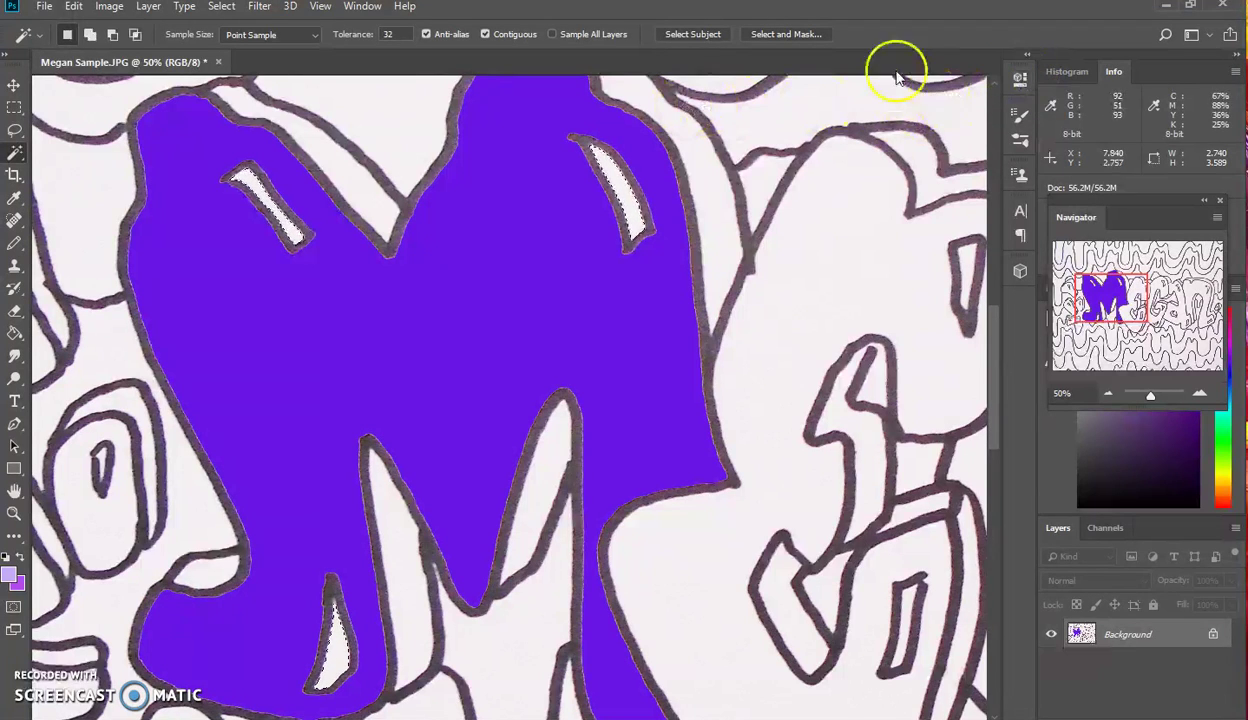
- Show the History panel and place it over the canvas beside the purple M
left_click(358, 10)
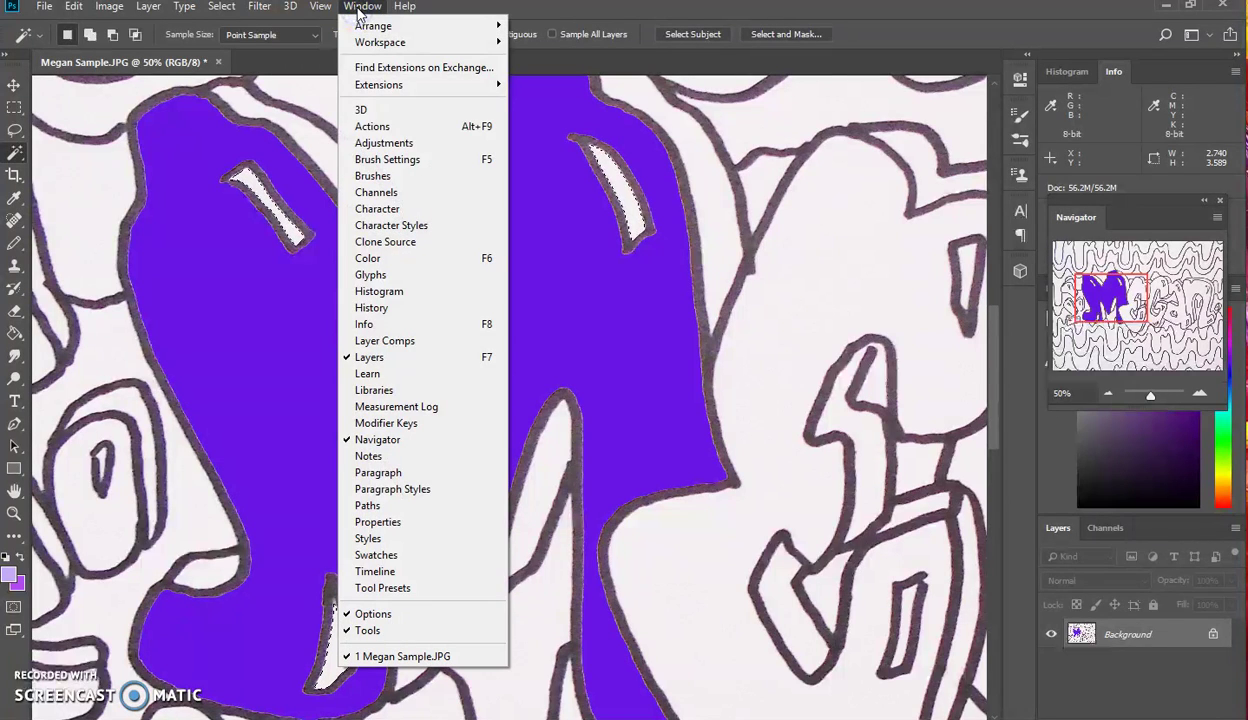
left_click(366, 308)
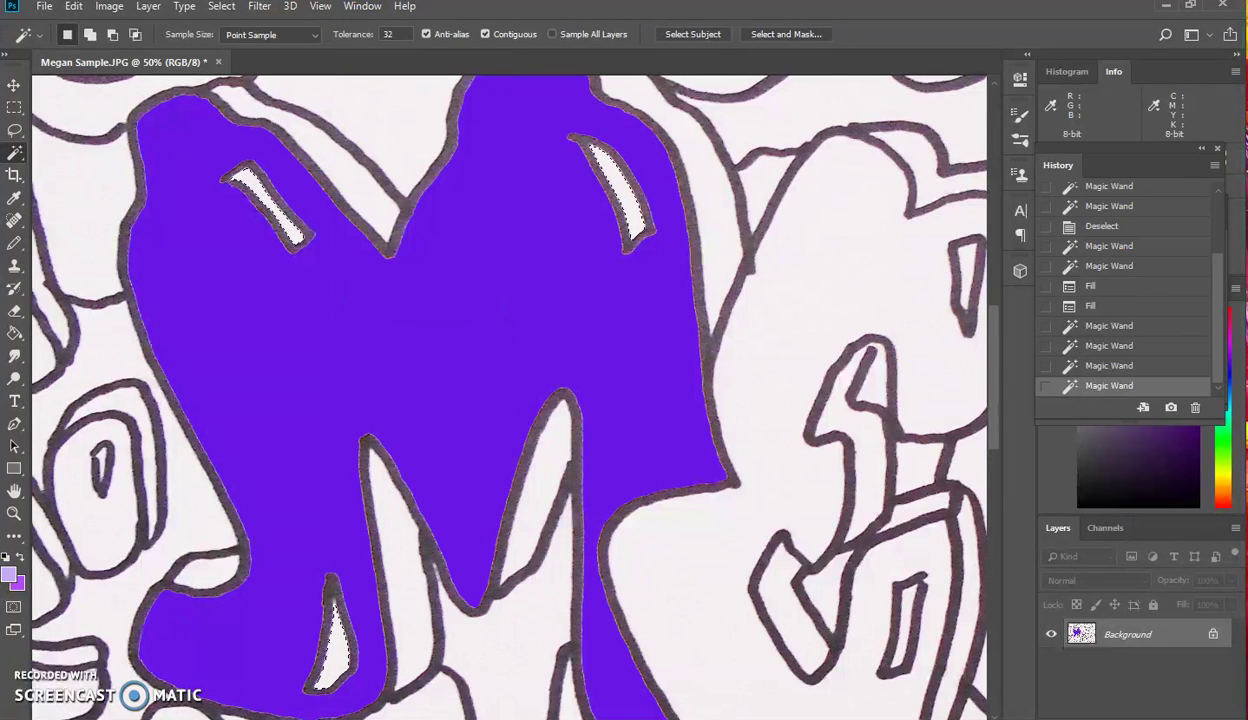
left_click_drag(1159, 159, 895, 124)
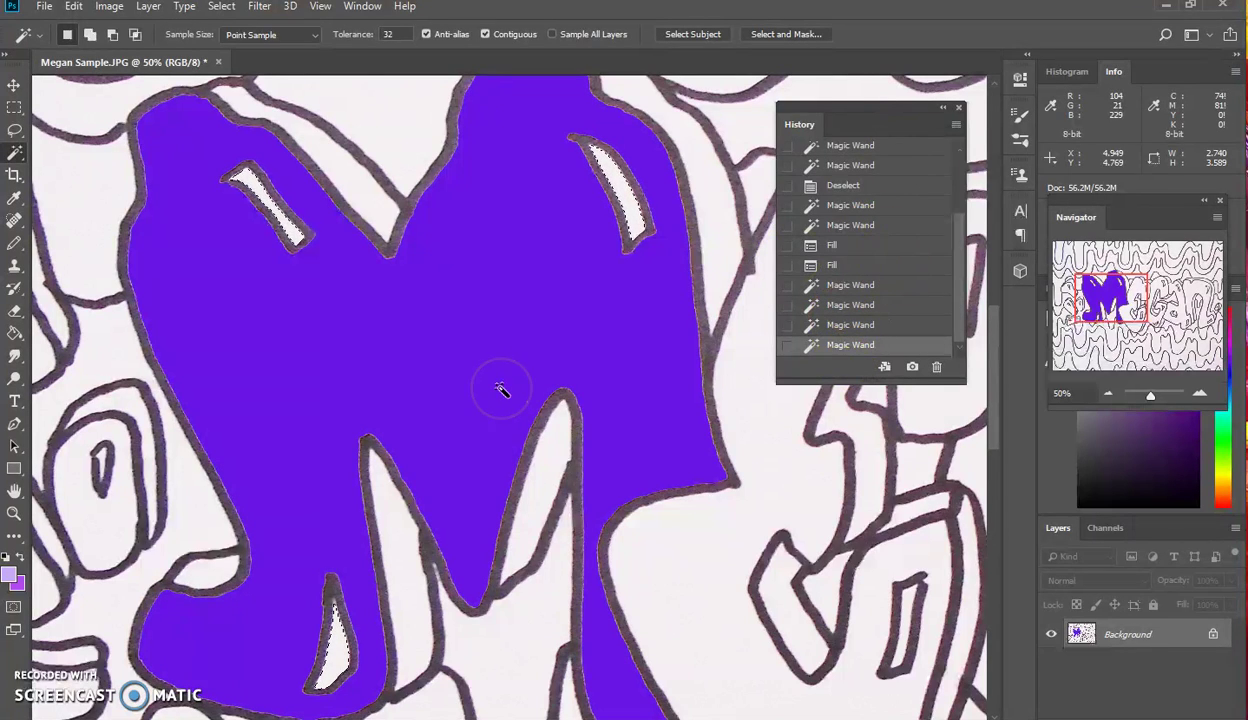
- Step back to the previous Magic Wand state in the history, before the M's lower-left highlight was added to the selection
scroll(500, 390, "down", 2)
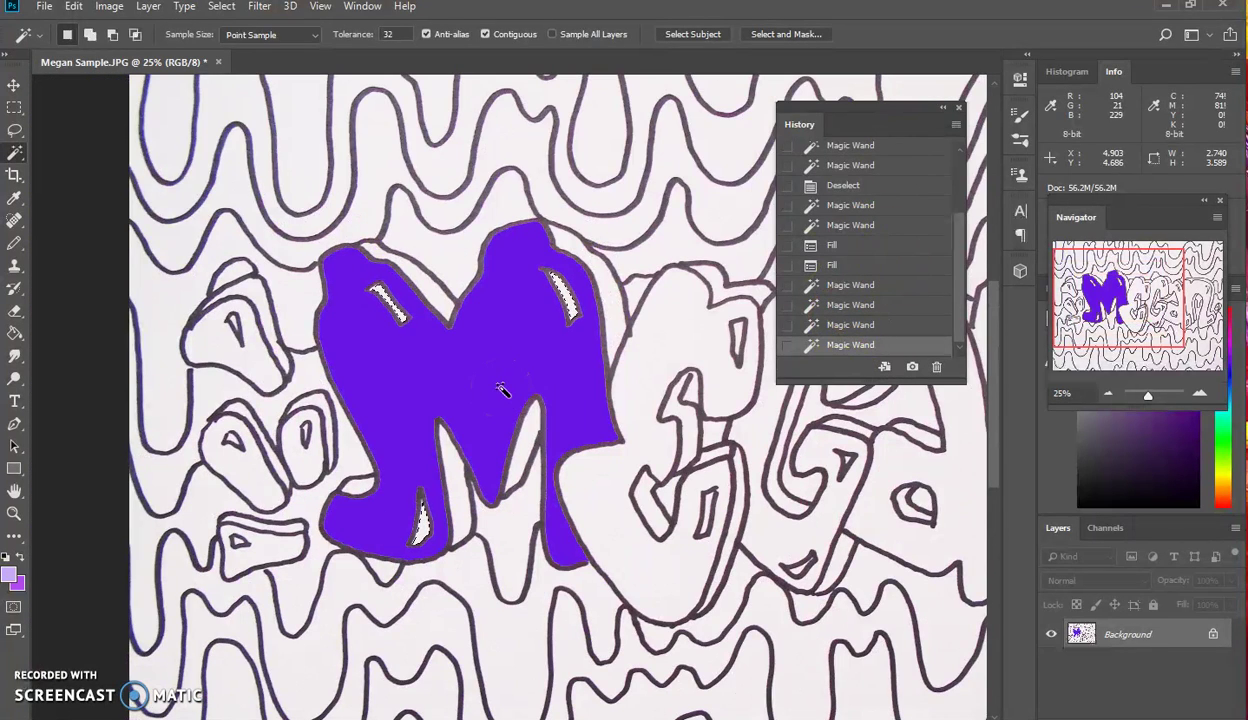
left_click(850, 328)
left_click(852, 330)
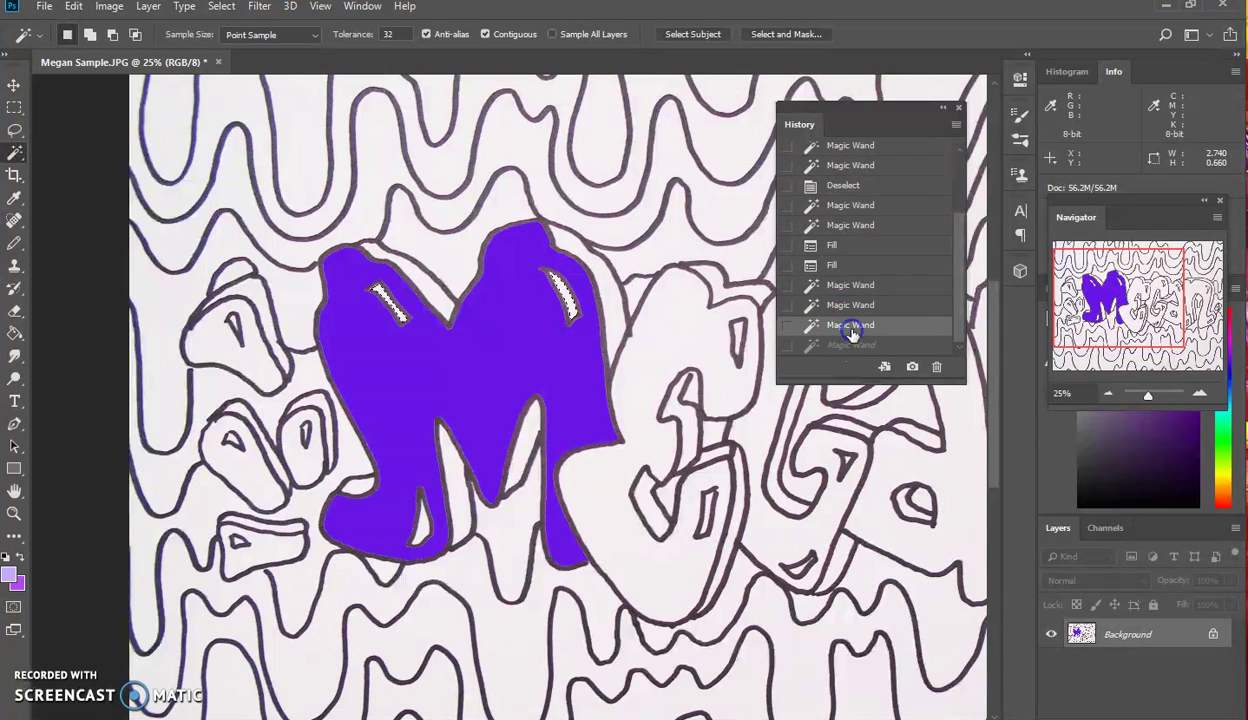
- Step back through the history to before the M was filled, and return to the first Magic Wand state following the fills
left_click(841, 308)
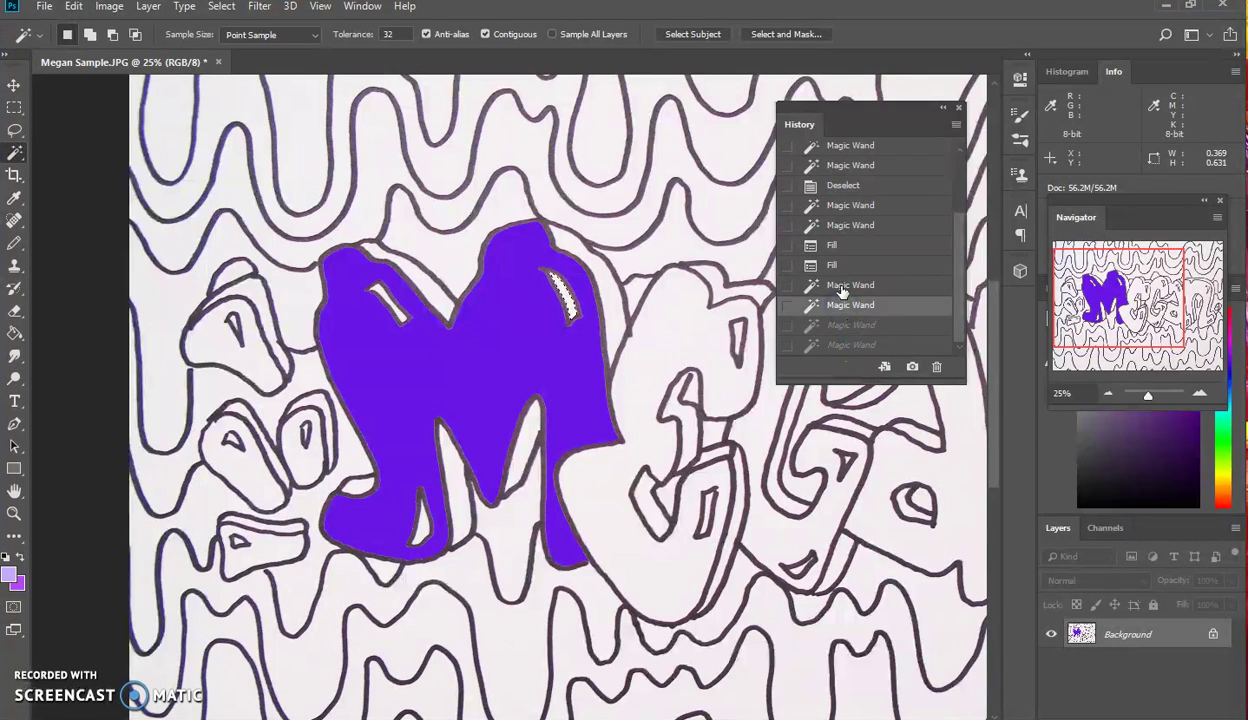
left_click(841, 288)
left_click(833, 266)
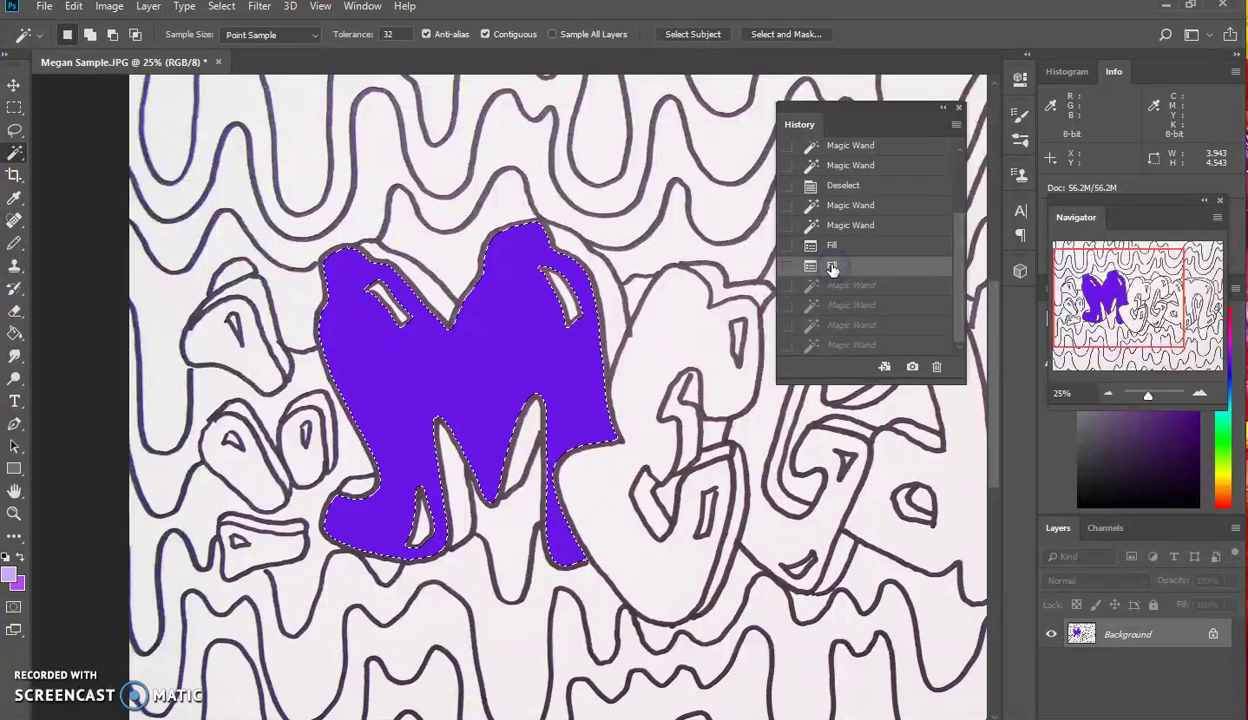
left_click(831, 248)
left_click(834, 225)
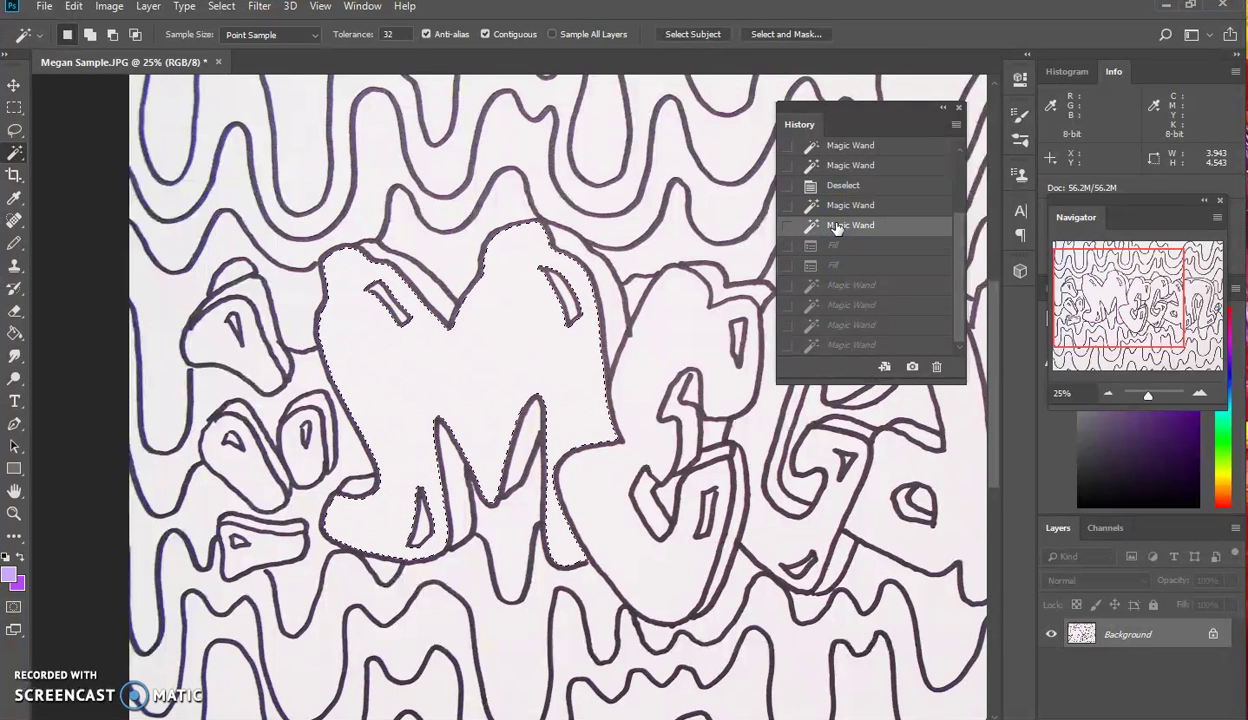
left_click(836, 245)
left_click(840, 265)
left_click(842, 285)
- Collapse the History panel, dock it with the collapsed panel icons beside the canvas, and expand it from there
mouse_move(870, 137)
left_mouse_down()
mouse_move(886, 126)
mouse_move(961, 159)
mouse_move(855, 156)
left_mouse_up()
left_click_drag(780, 173, 858, 167)
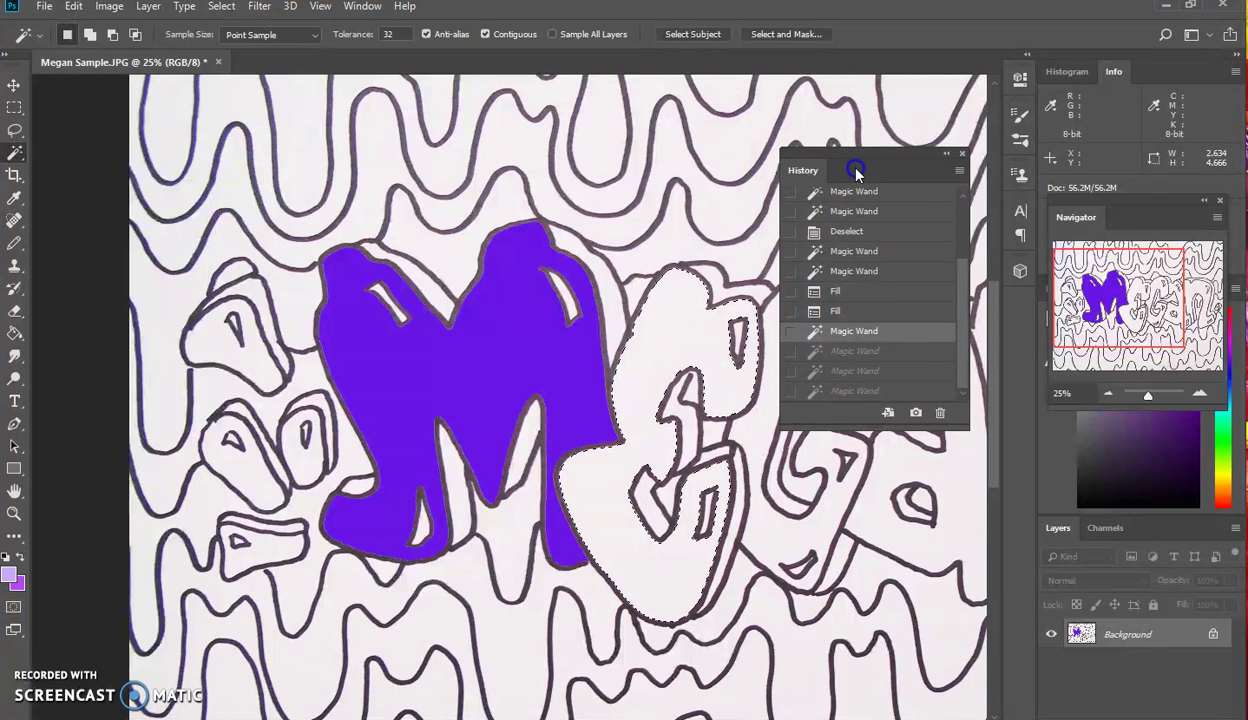
left_click(951, 155)
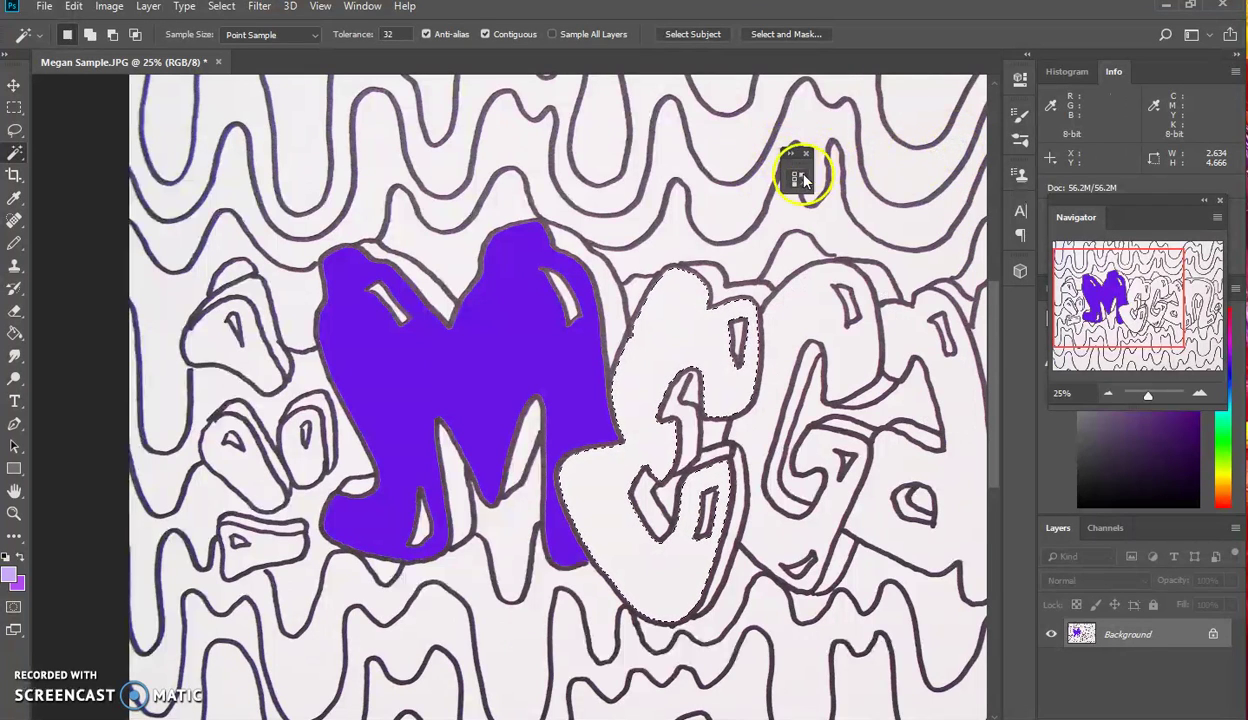
left_click_drag(801, 176, 995, 272)
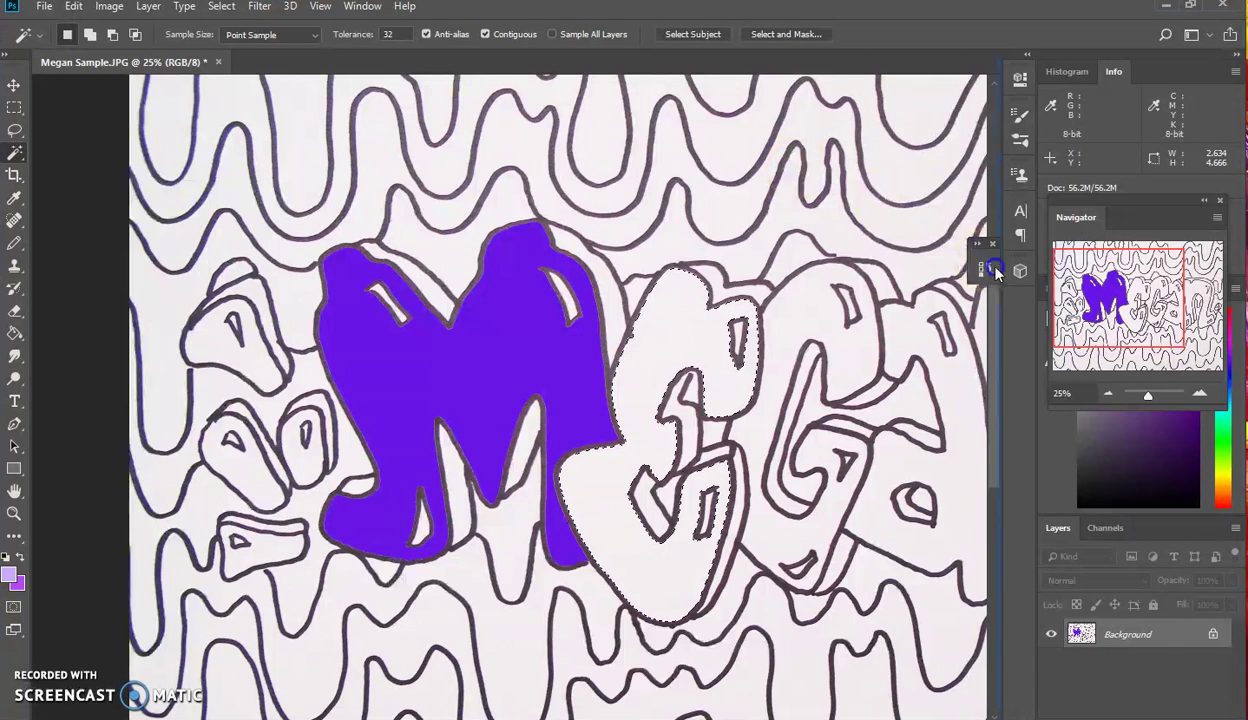
left_click_drag(1016, 318, 1014, 305)
left_click(1021, 307)
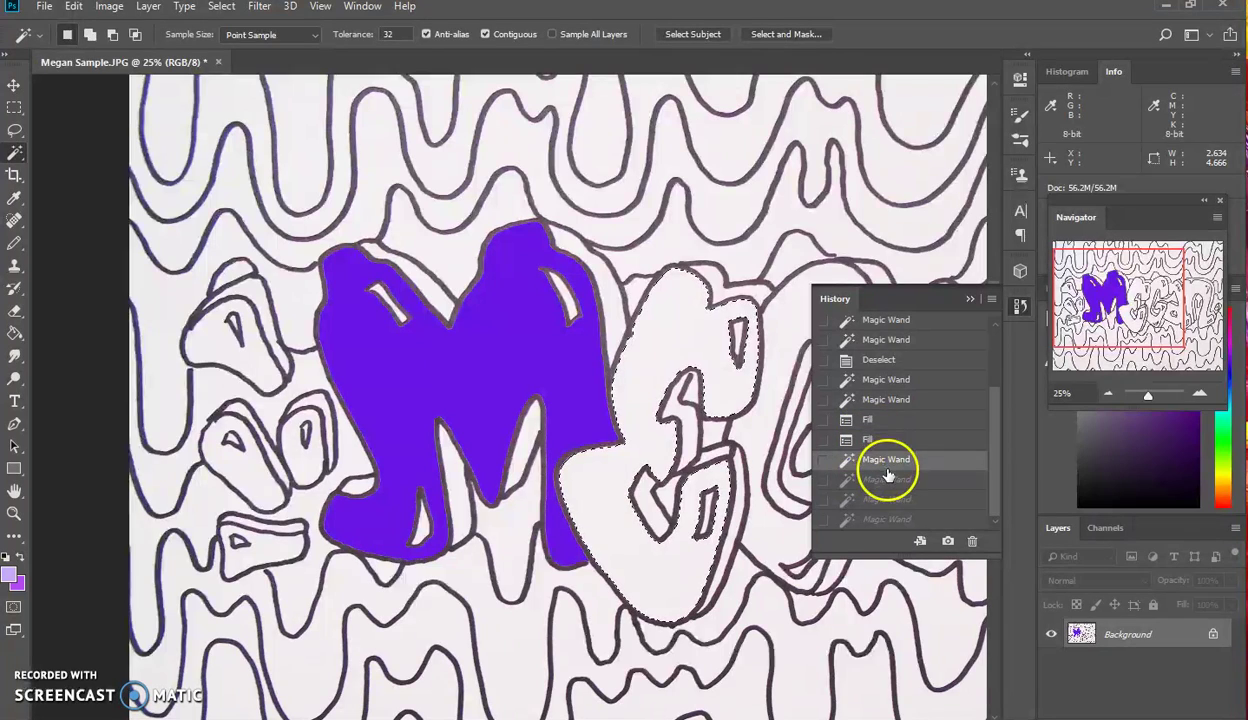
- Restore the latest Magic Wand history state, fill the M's three selected highlights with the light purple foreground color, and deselect
left_click(887, 519)
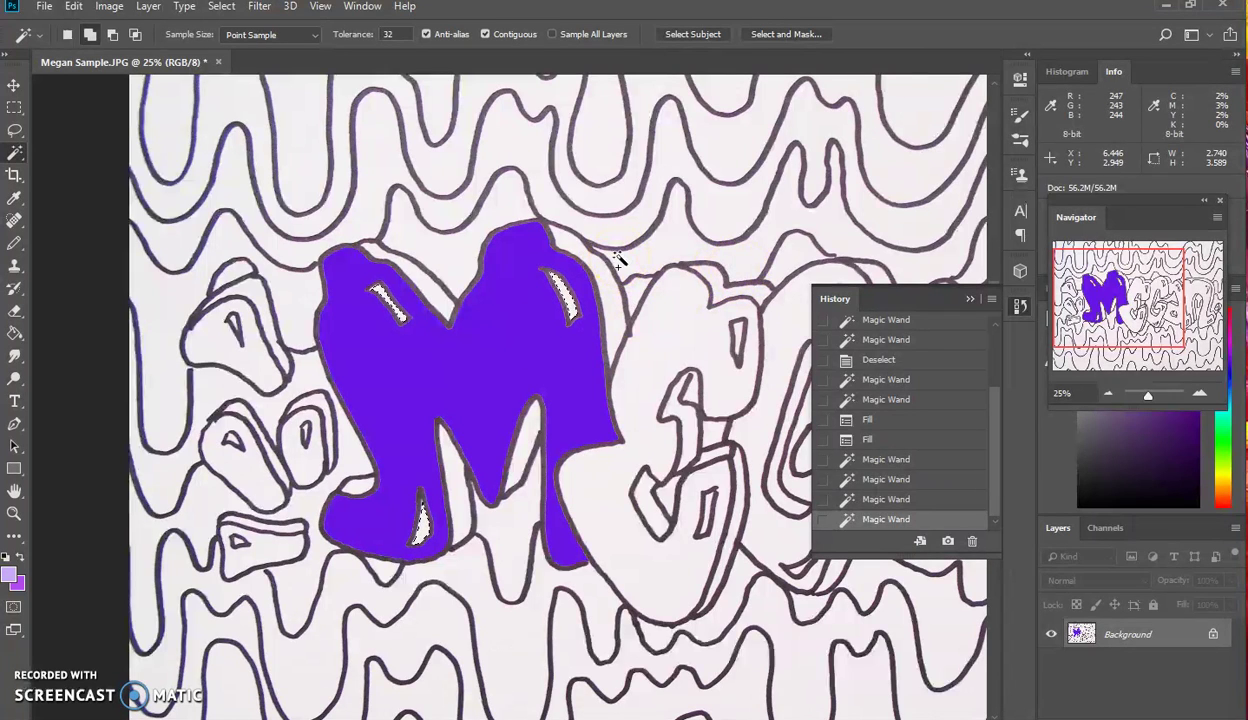
key("shift+F5")
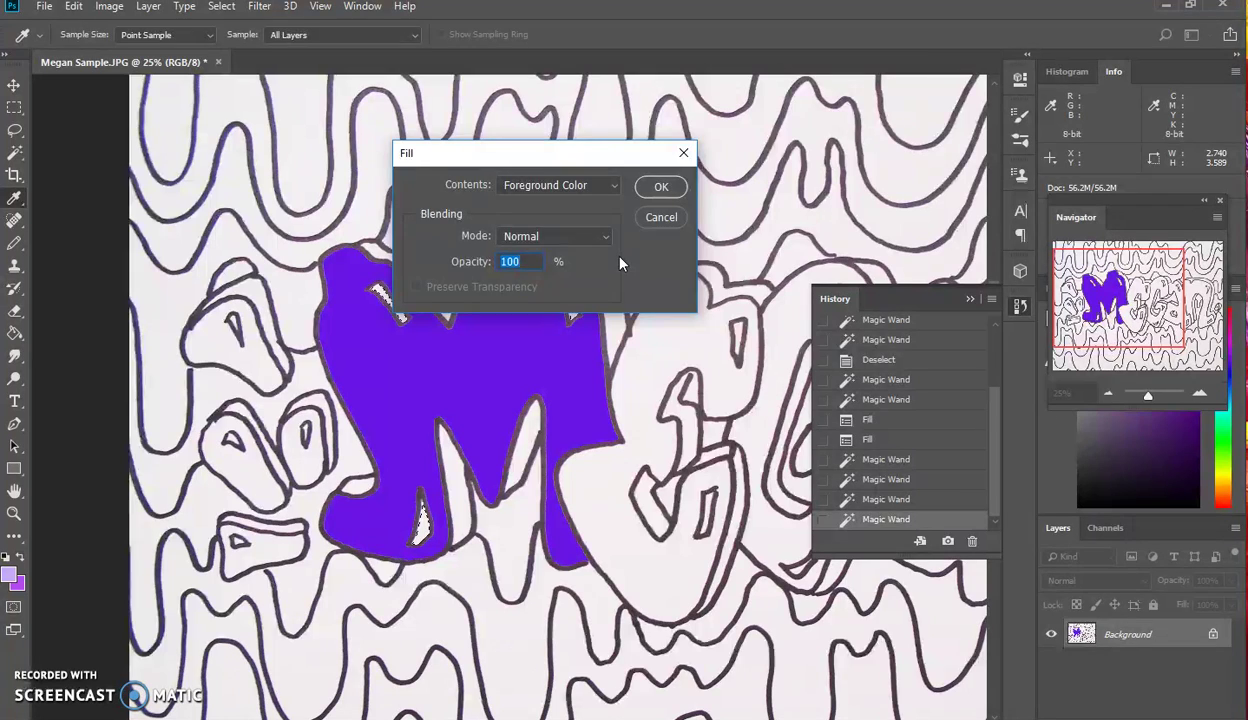
key("Return")
key("ctrl+d")
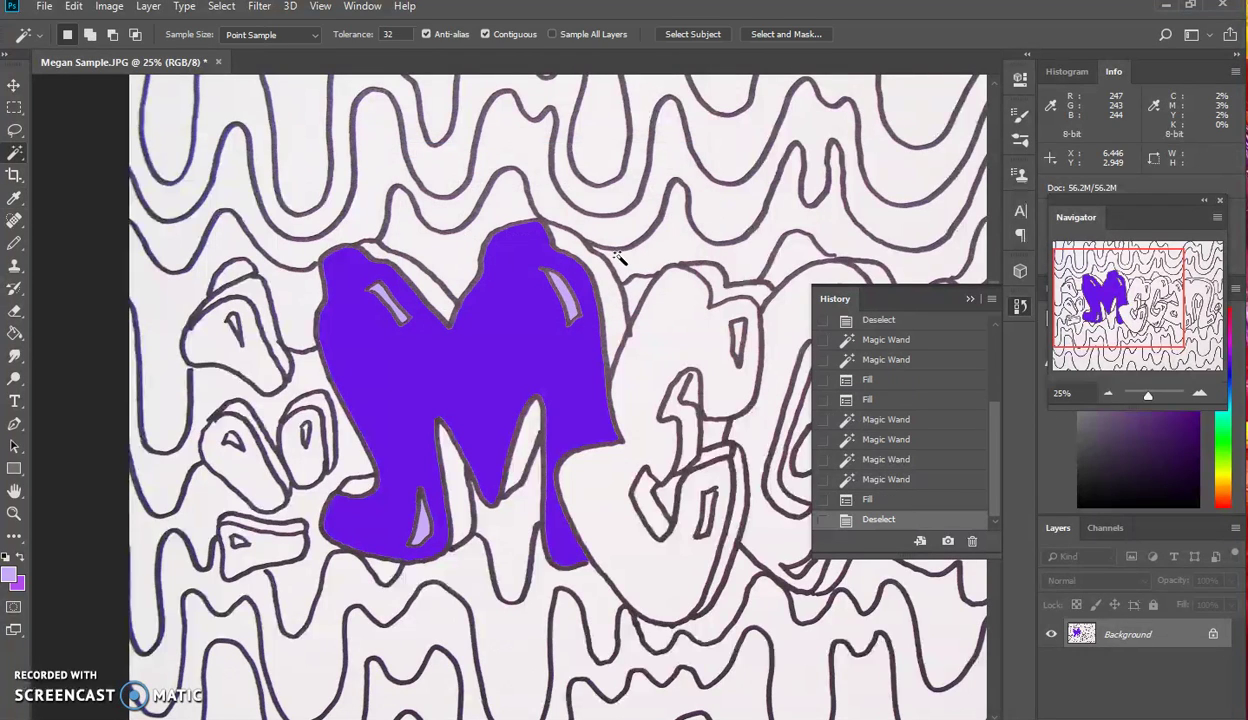
- Undo the deselection, try Magic Wand selections on the E and the wavy background bands, and clear the selection
key("ctrl+z")
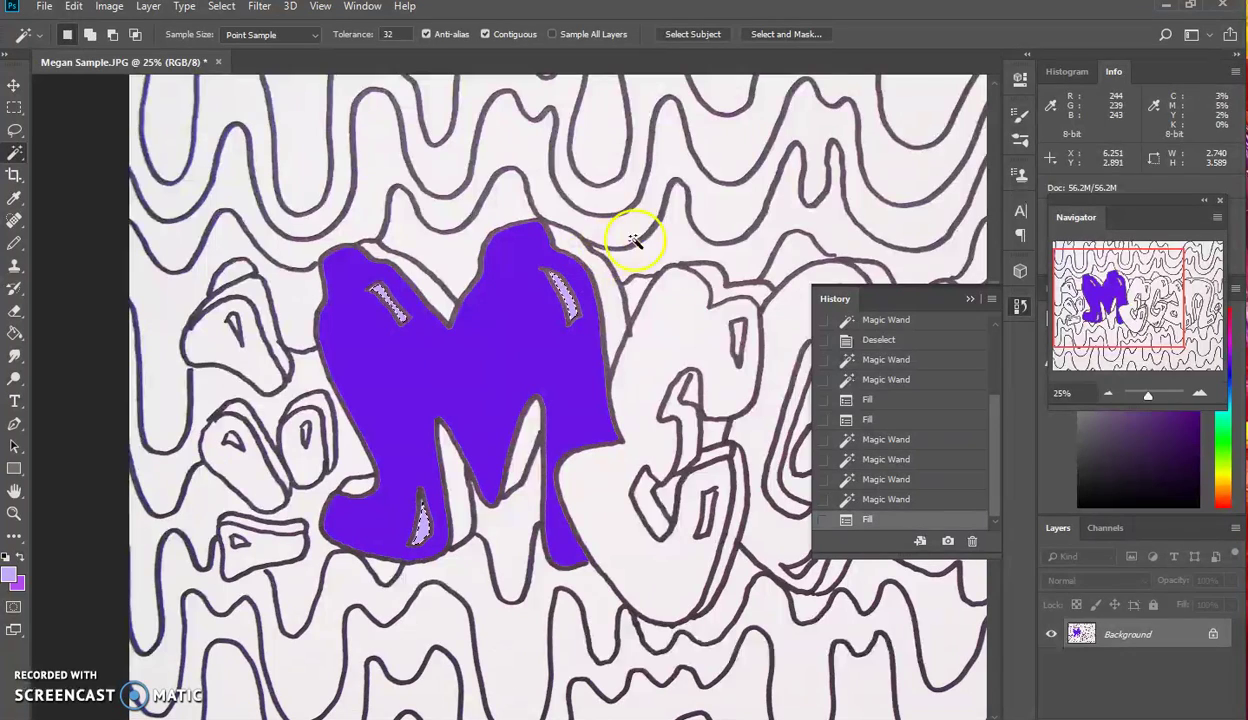
left_click(670, 245)
left_click(670, 324)
left_click(812, 217)
left_click(552, 338)
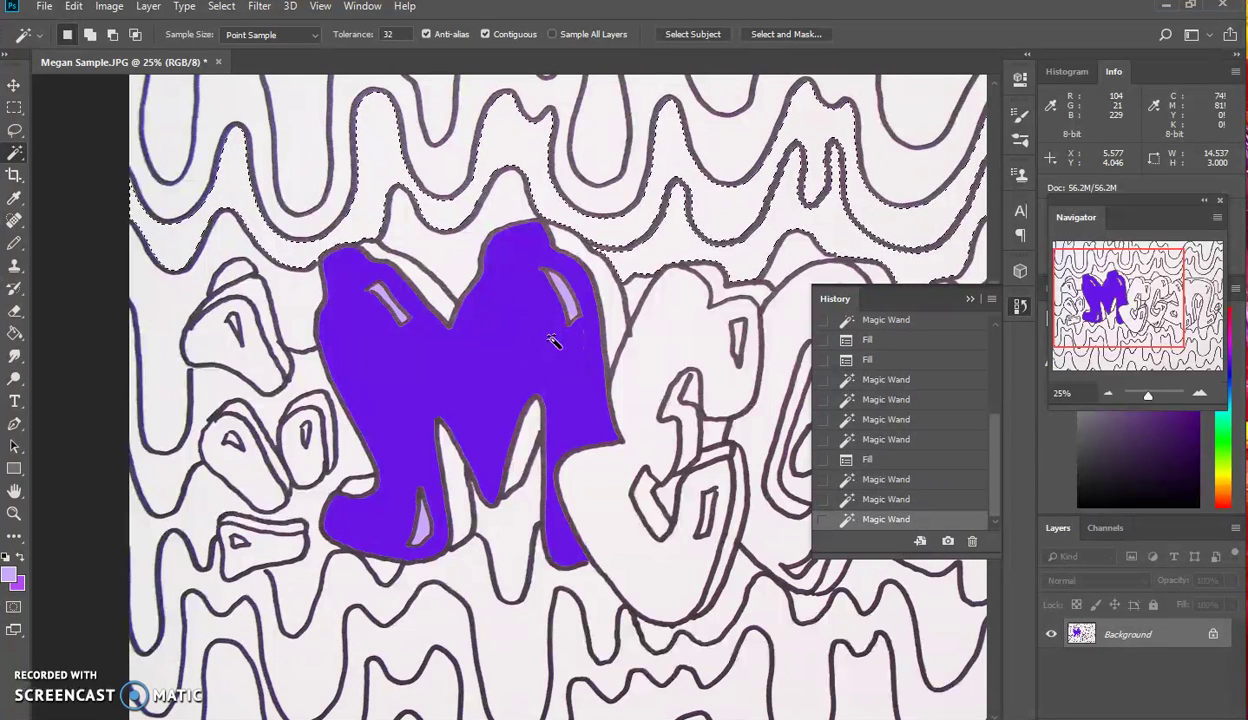
key("ctrl+d")
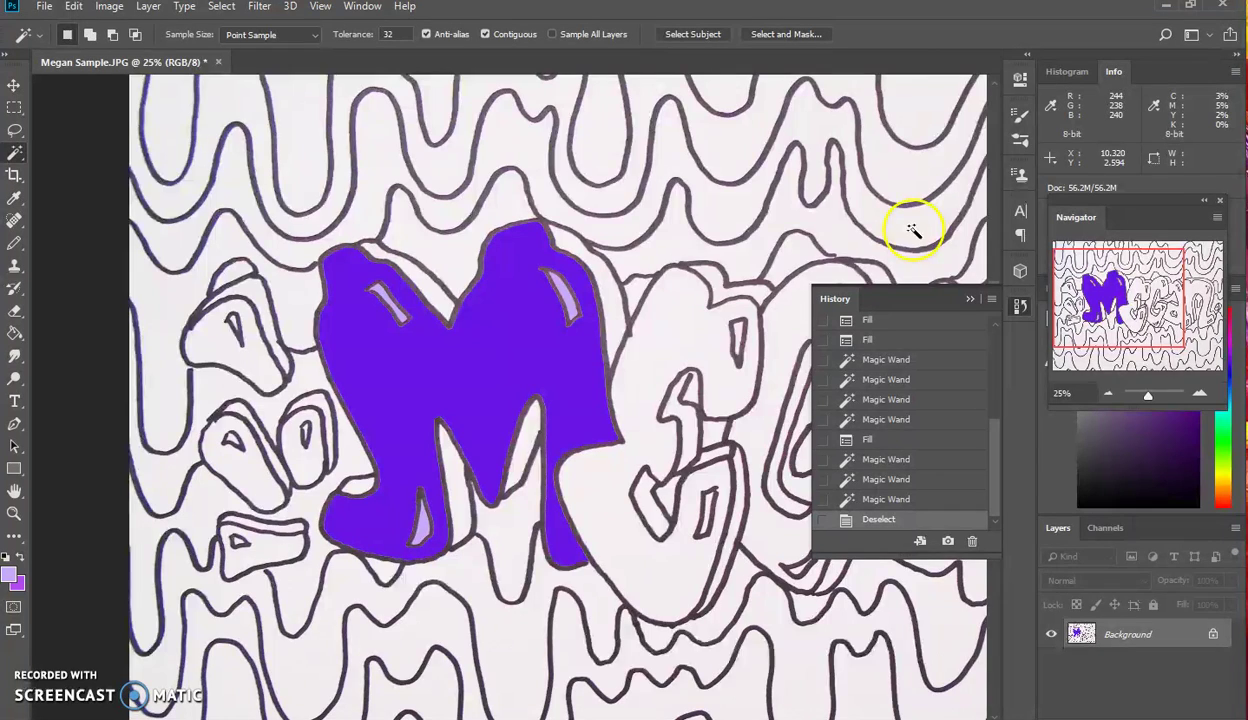
- Select the four white shadow areas along the upper edges and inner legs of the M with the Magic Wand
key("ctrl+minus")
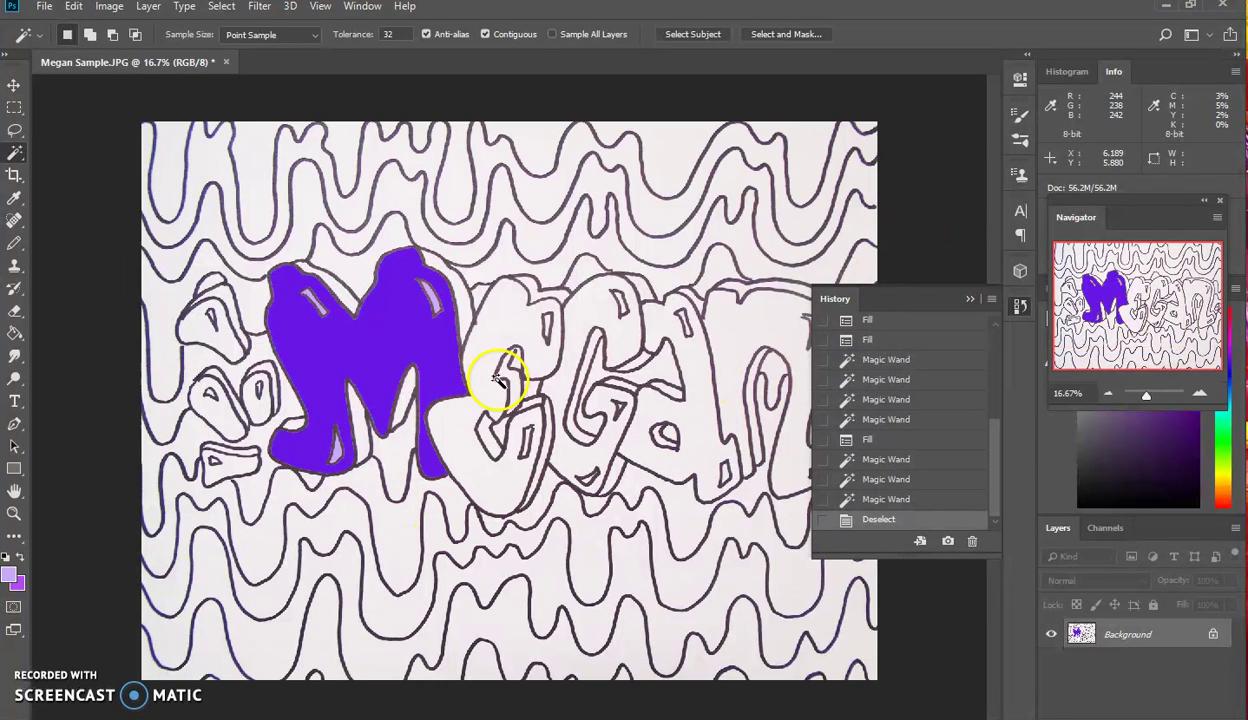
left_click(462, 303)
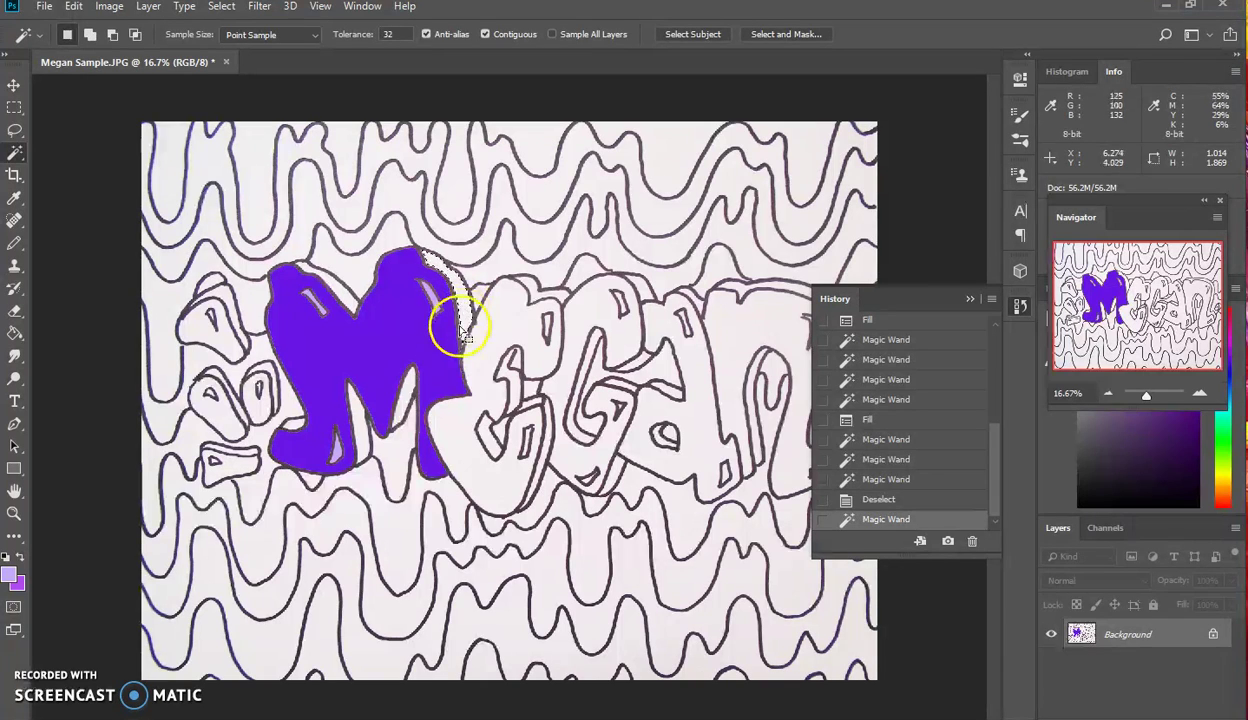
left_click(403, 396, "shift")
left_click(330, 292, "shift")
left_click(360, 428, "shift")
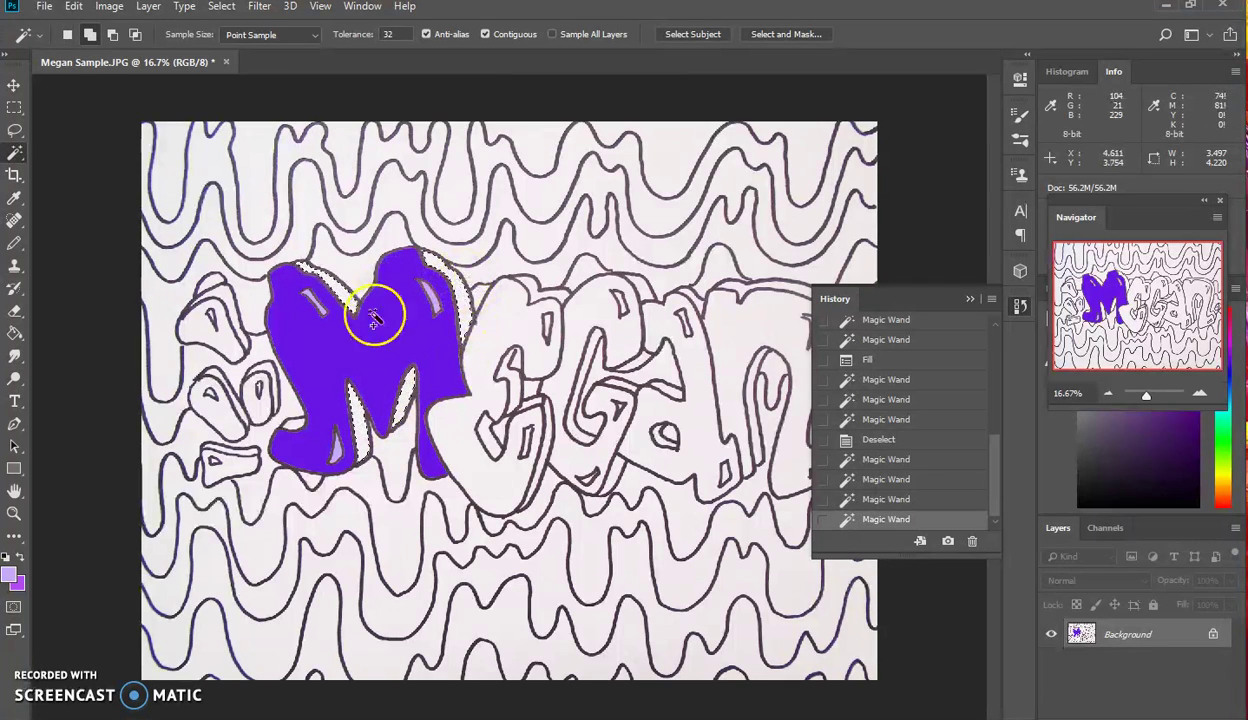
- Set the foreground color to dark purple #2c1155, fill the selected M shadows with it, and deselect
left_click(11, 576)
left_click(535, 261)
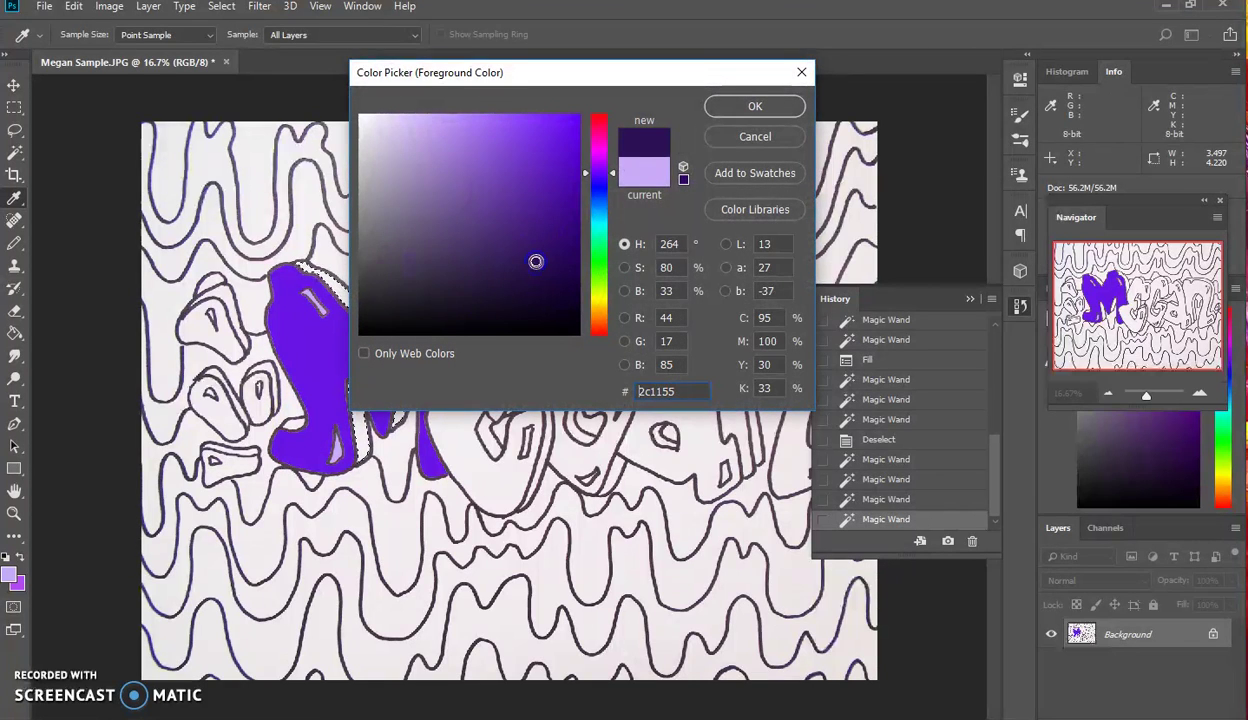
left_click(747, 106)
key("alt+BackSpace")
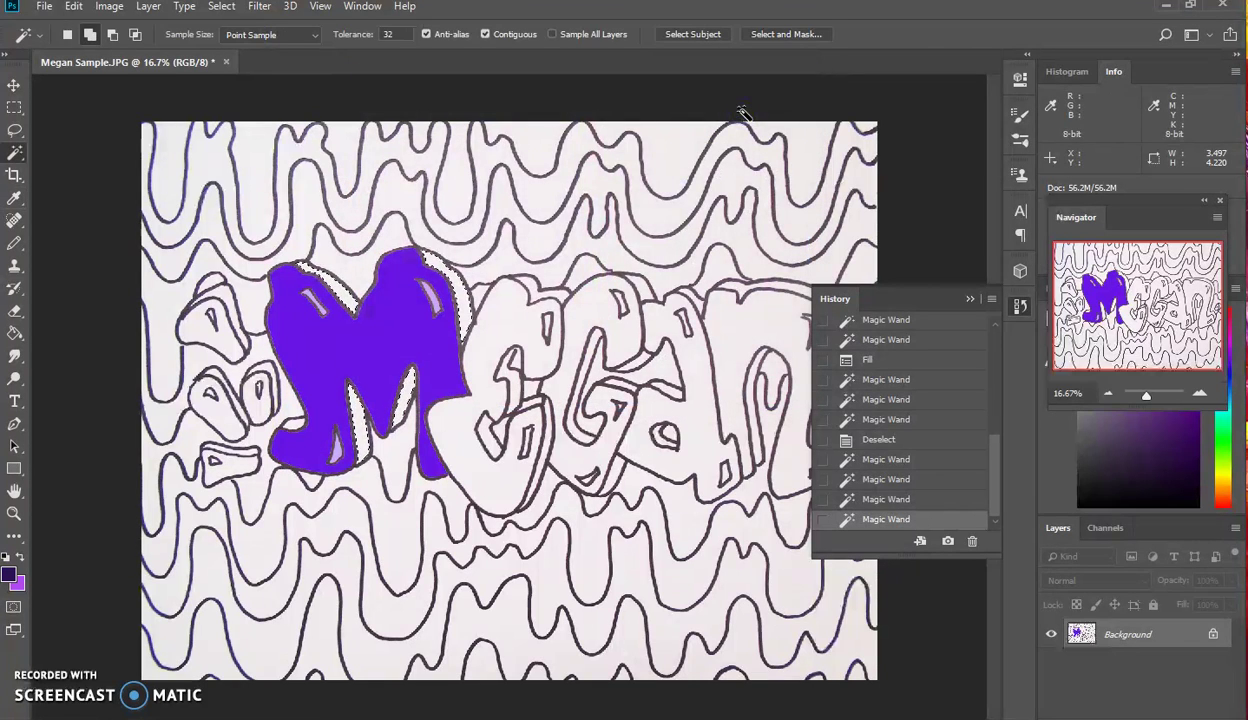
key("ctrl+d")
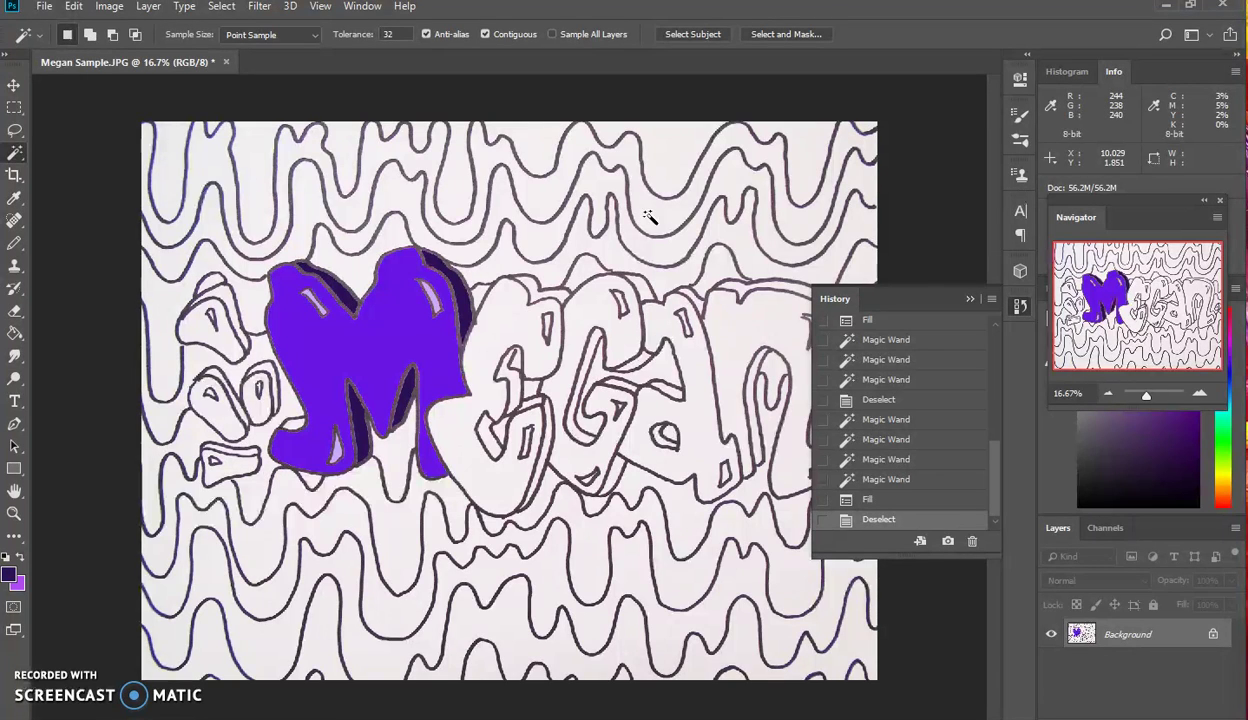
- Select the face of the E with the Magic Wand and set the foreground color to bright blue #2bcef1
left_click(524, 355)
left_click(516, 330)
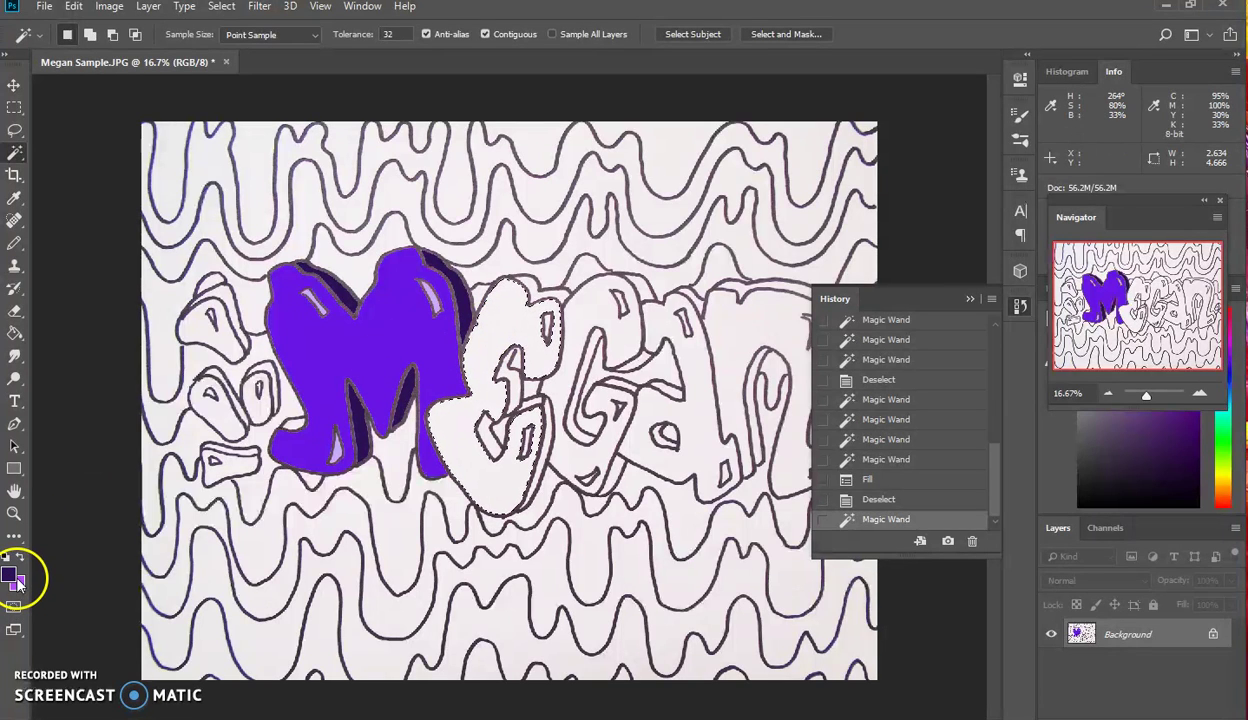
left_click(14, 578)
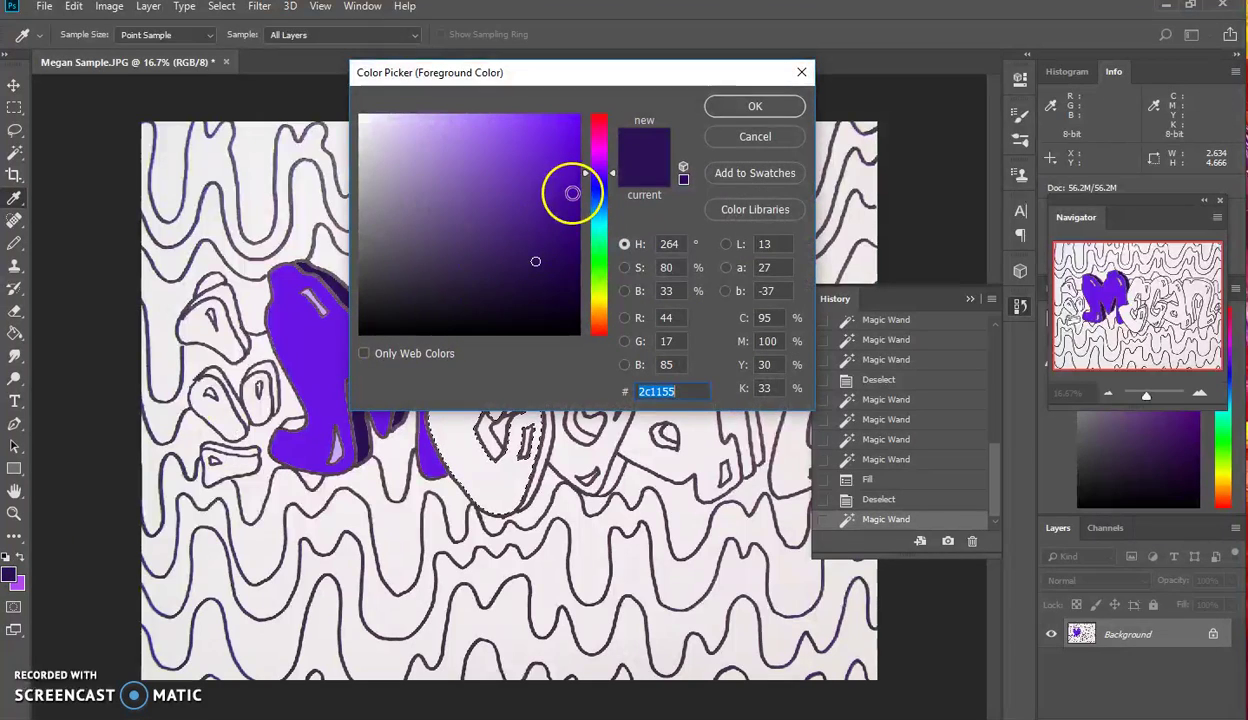
left_click(595, 217)
left_click(540, 126)
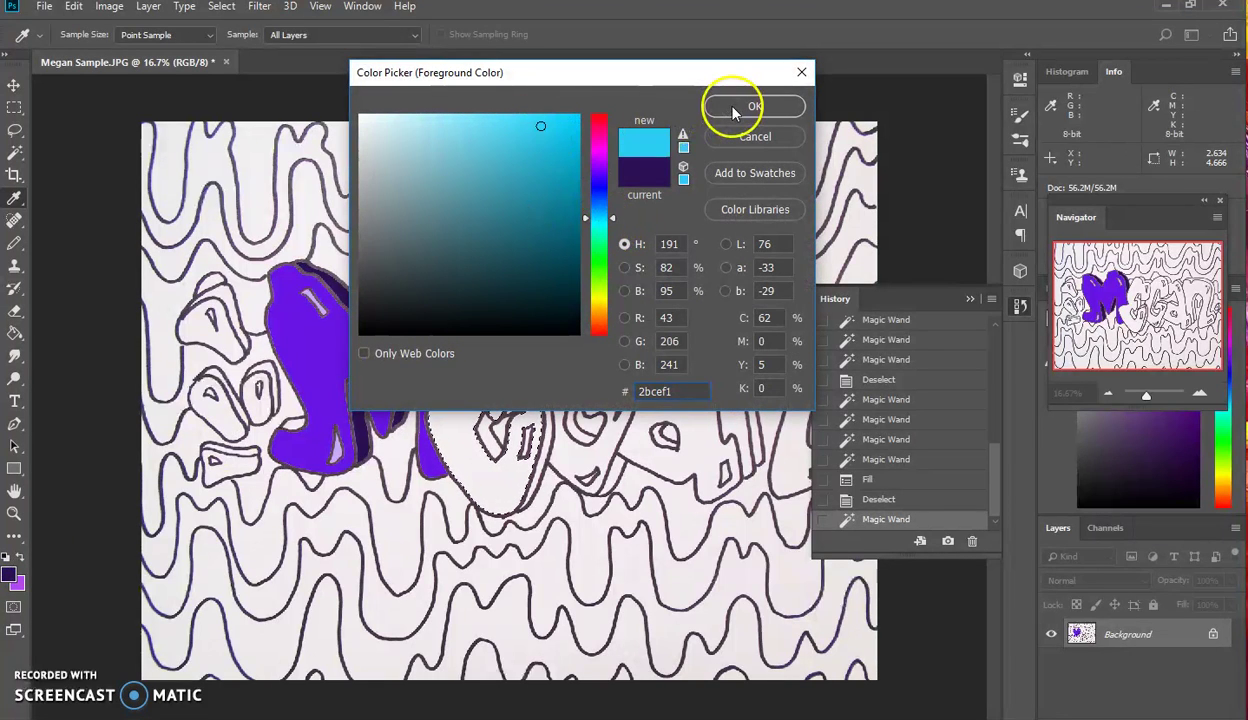
left_click(733, 108)
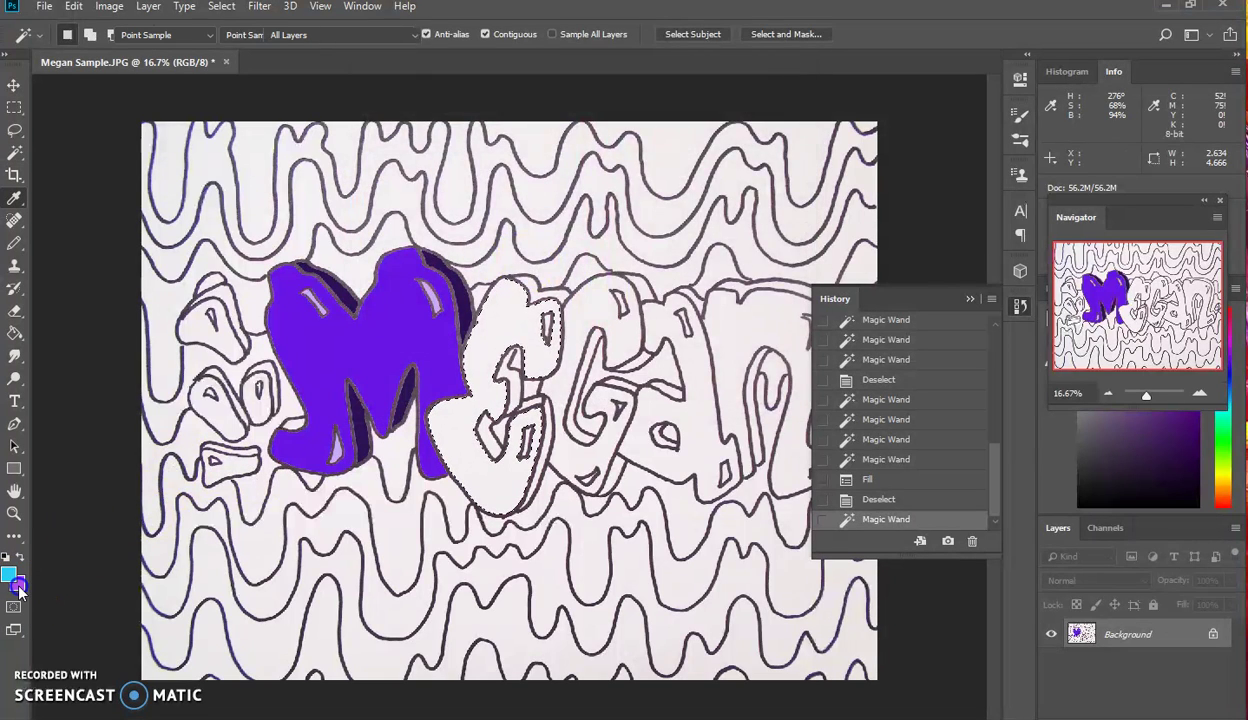
- Set the background color to dark teal #256d73
left_click(18, 588)
left_click(601, 201)
left_click(540, 255)
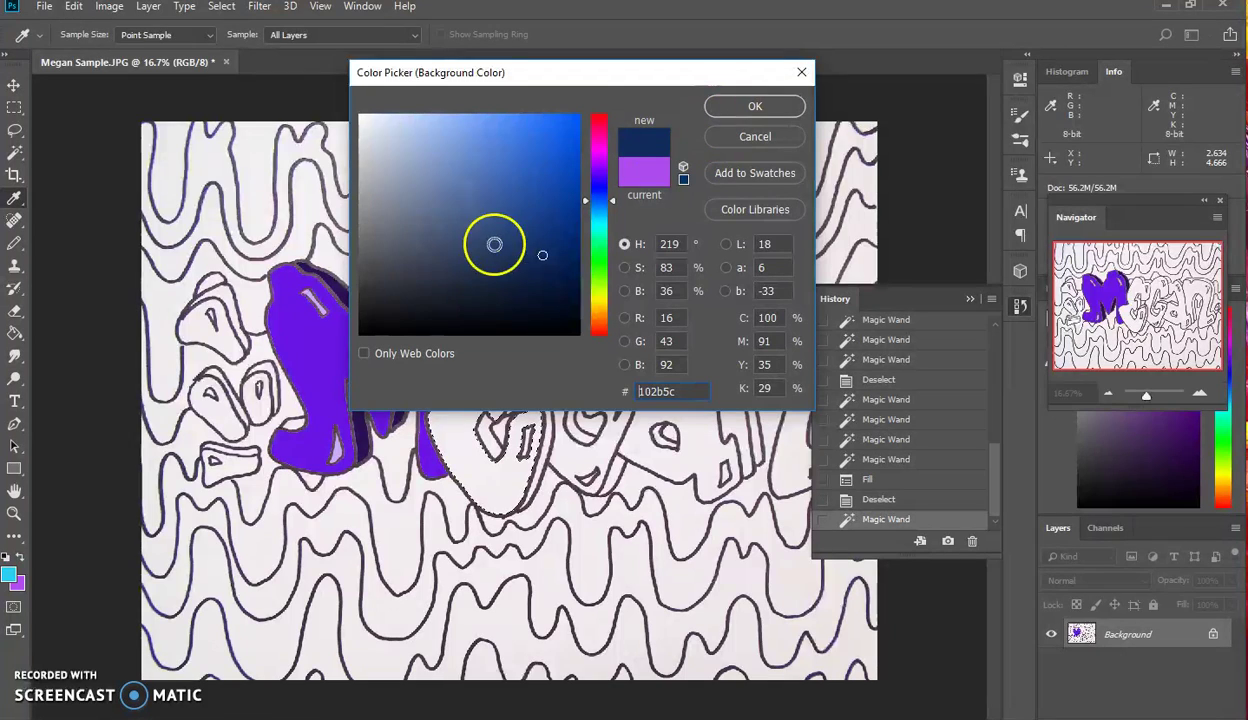
left_click(598, 221)
left_click(510, 235)
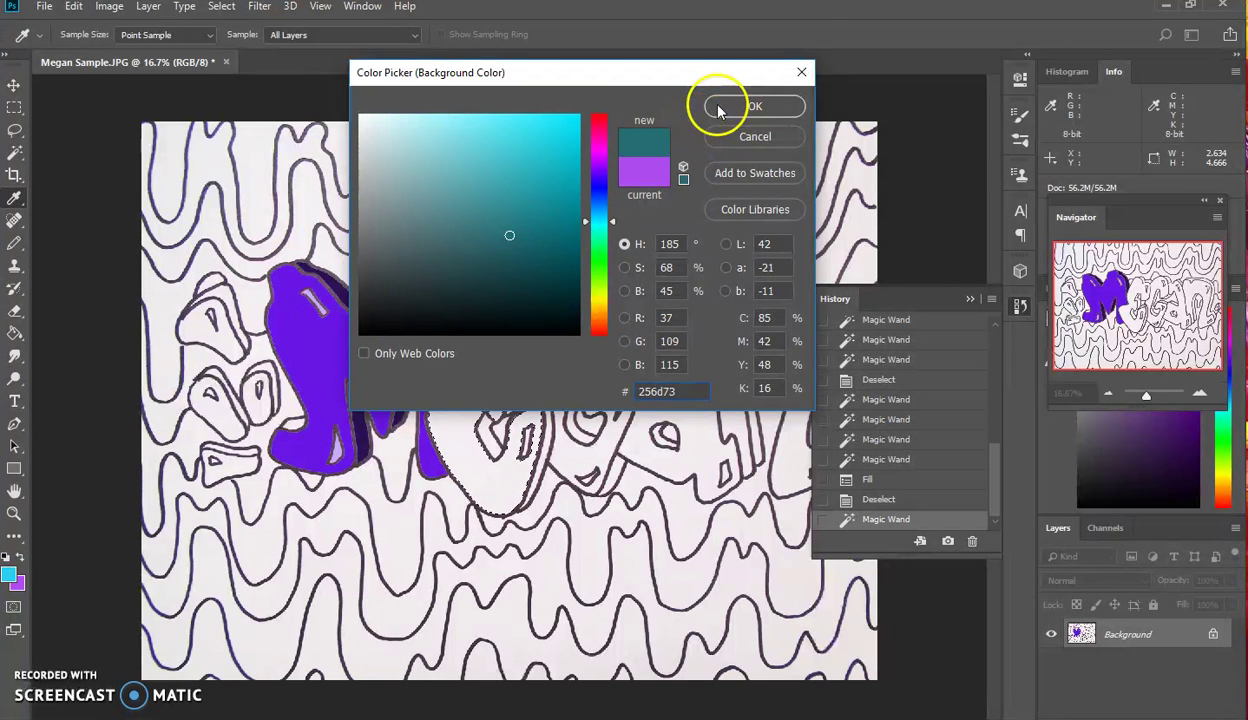
left_click(718, 110)
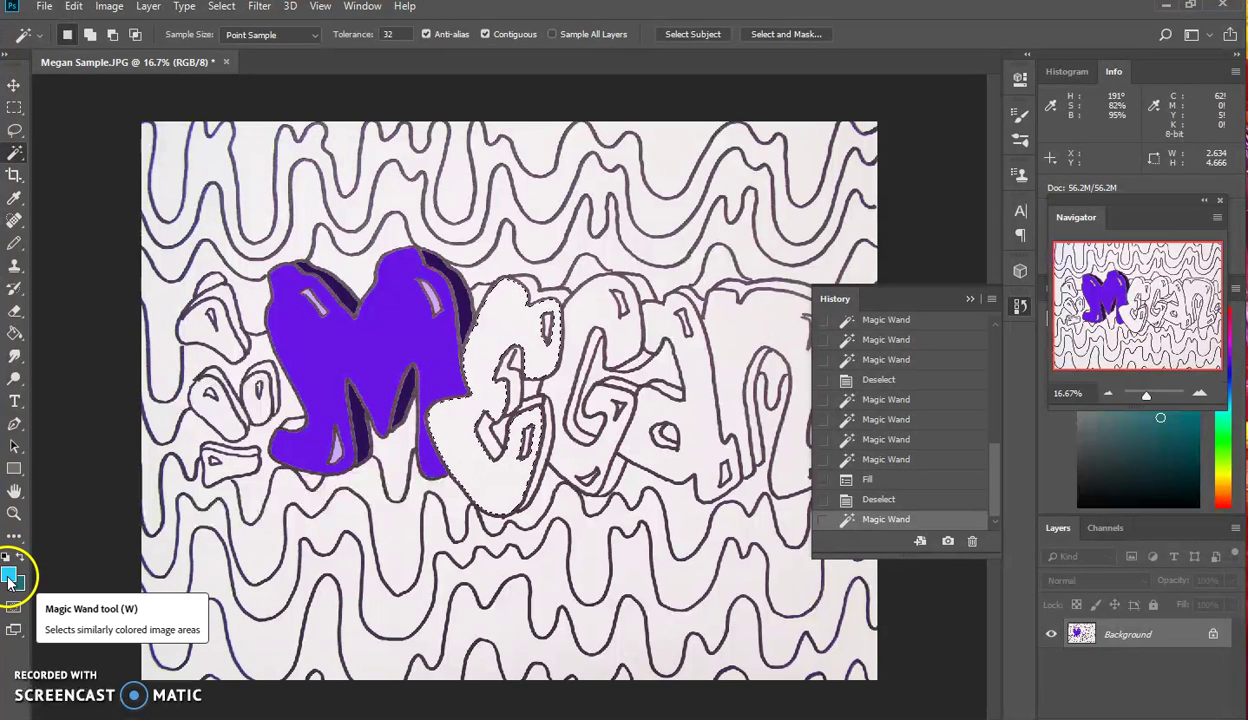
- Apply a linear foreground-to-background gradient with the Gradient tool, running from the upper part of the E down to its base
left_click(14, 291)
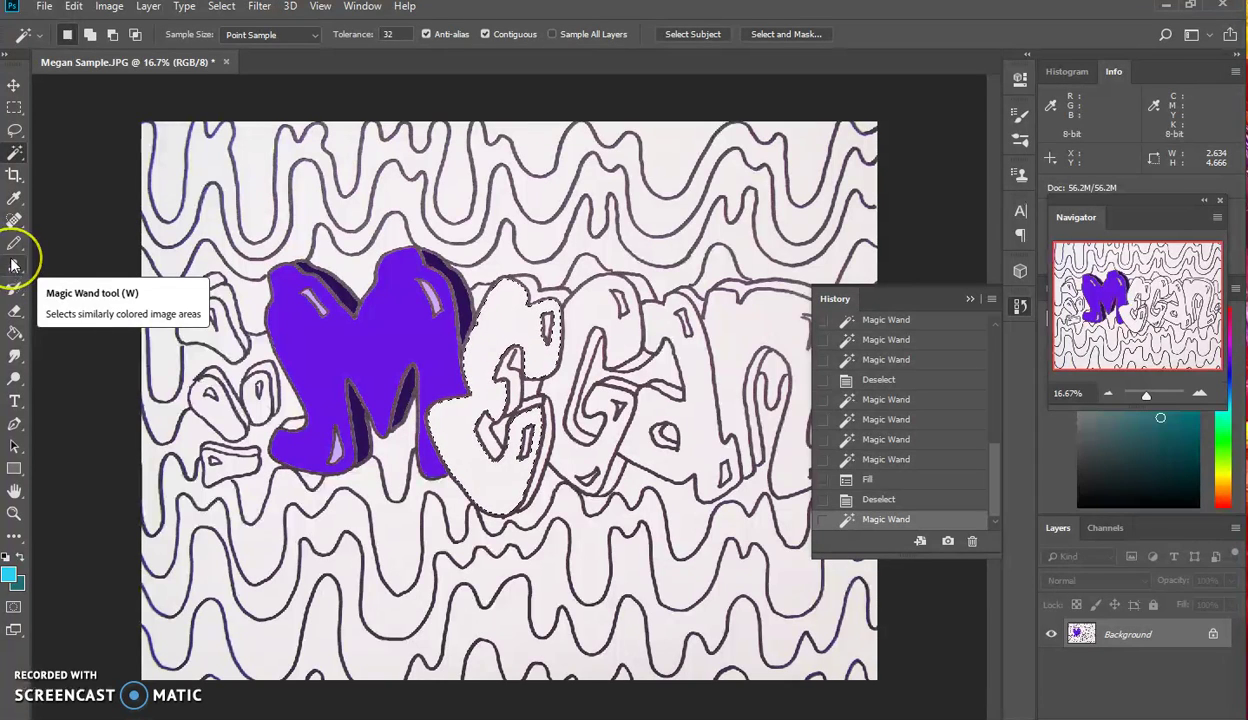
left_click(20, 343)
left_click(66, 335)
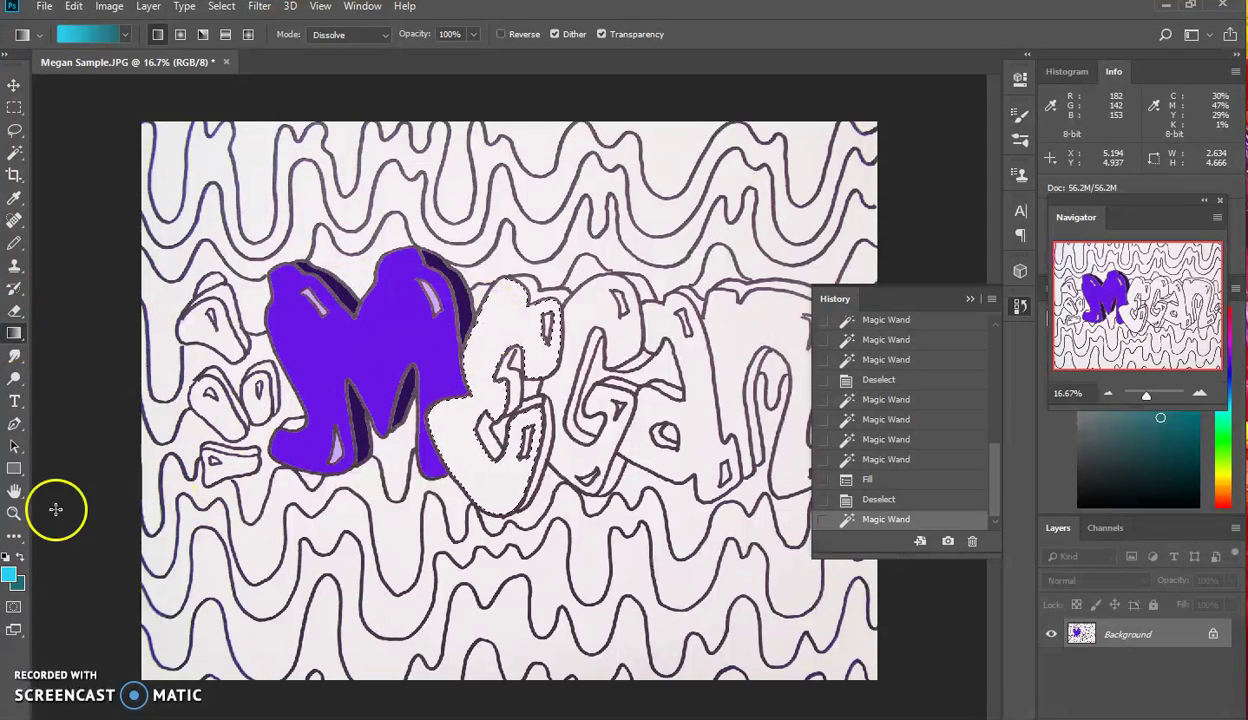
left_click_drag(498, 321, 503, 349)
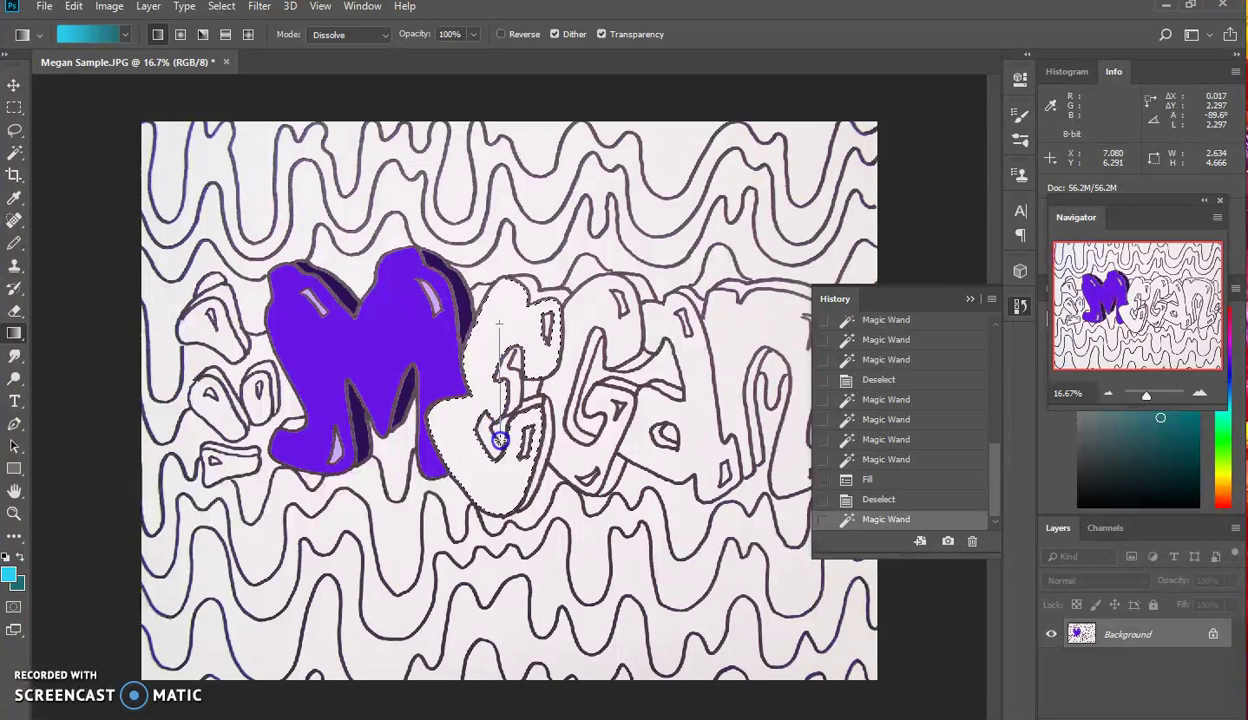
left_click_drag(500, 466, 500, 467)
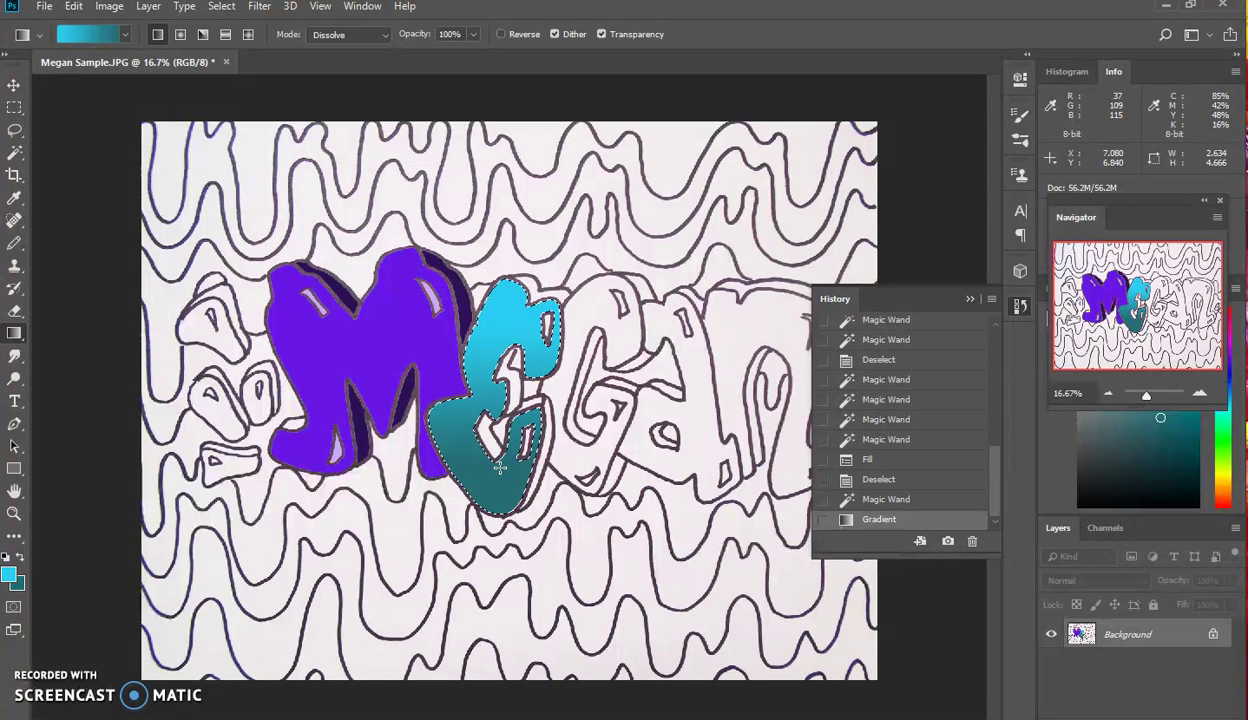
- Redraw the gradient over the E with various lengths and directions, finishing with bright blue at its top fading to teal at its base
left_click_drag(494, 325, 492, 348)
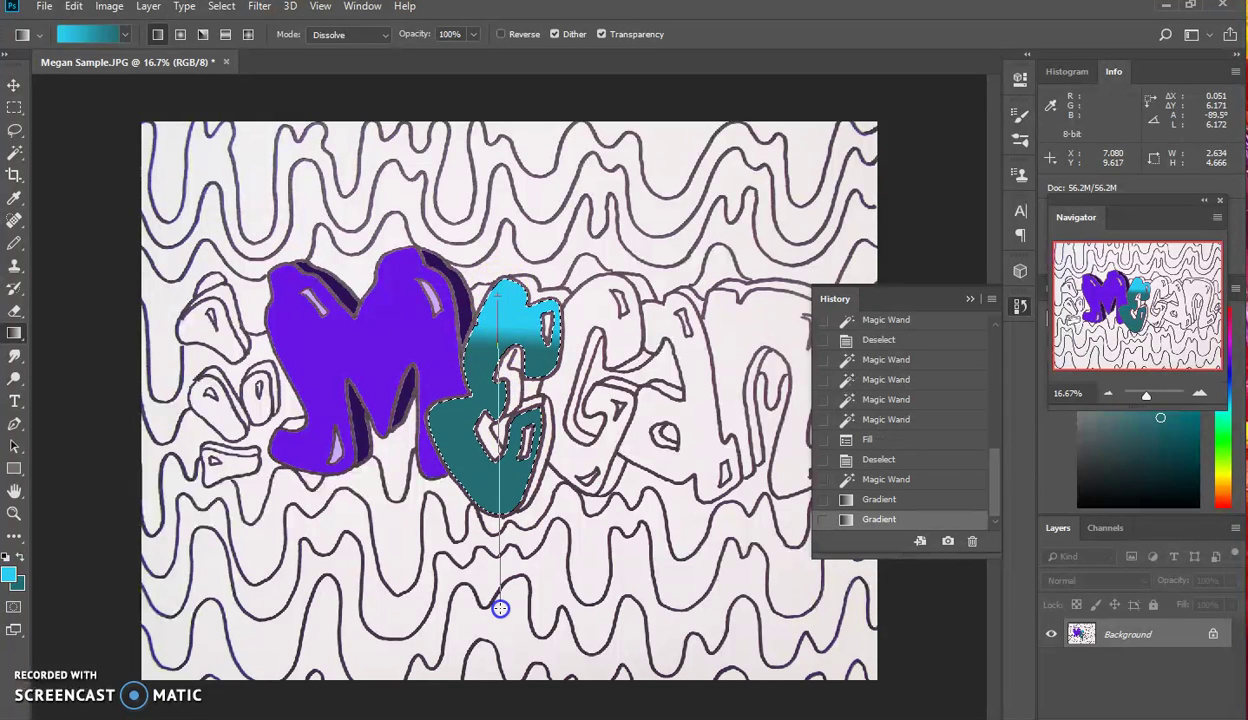
left_click_drag(500, 608, 500, 608)
left_click(500, 466)
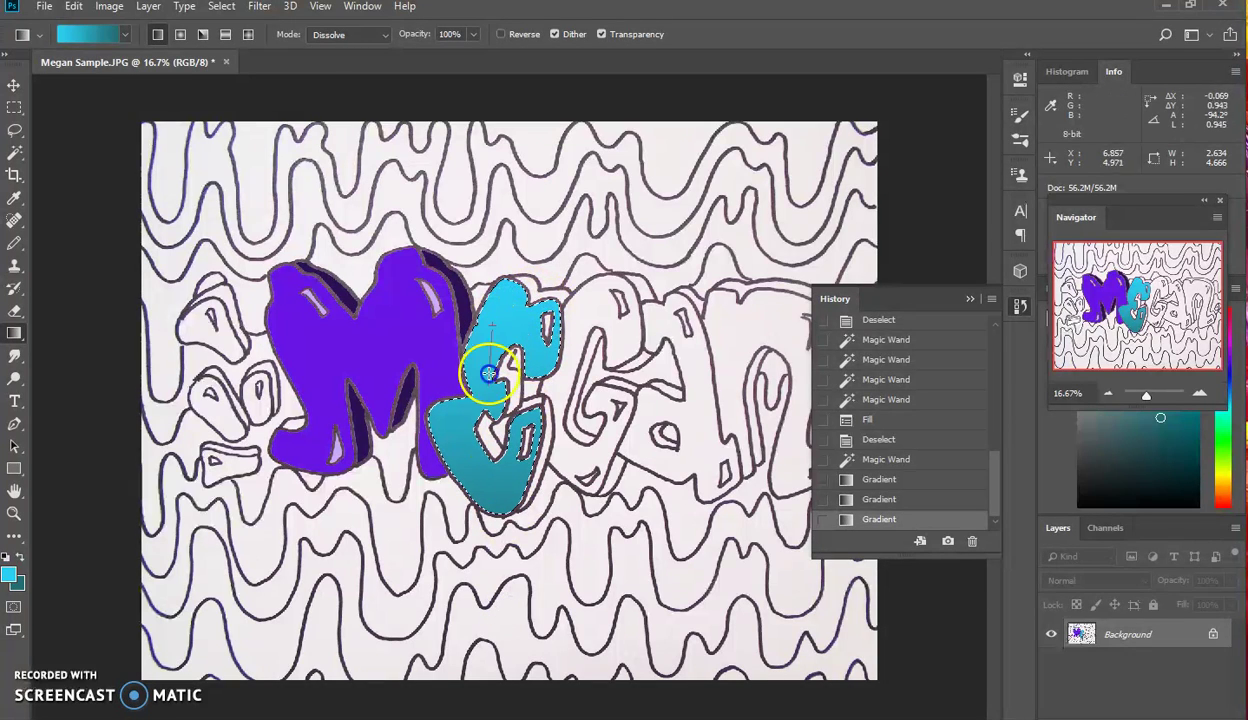
left_click_drag(496, 494, 496, 494)
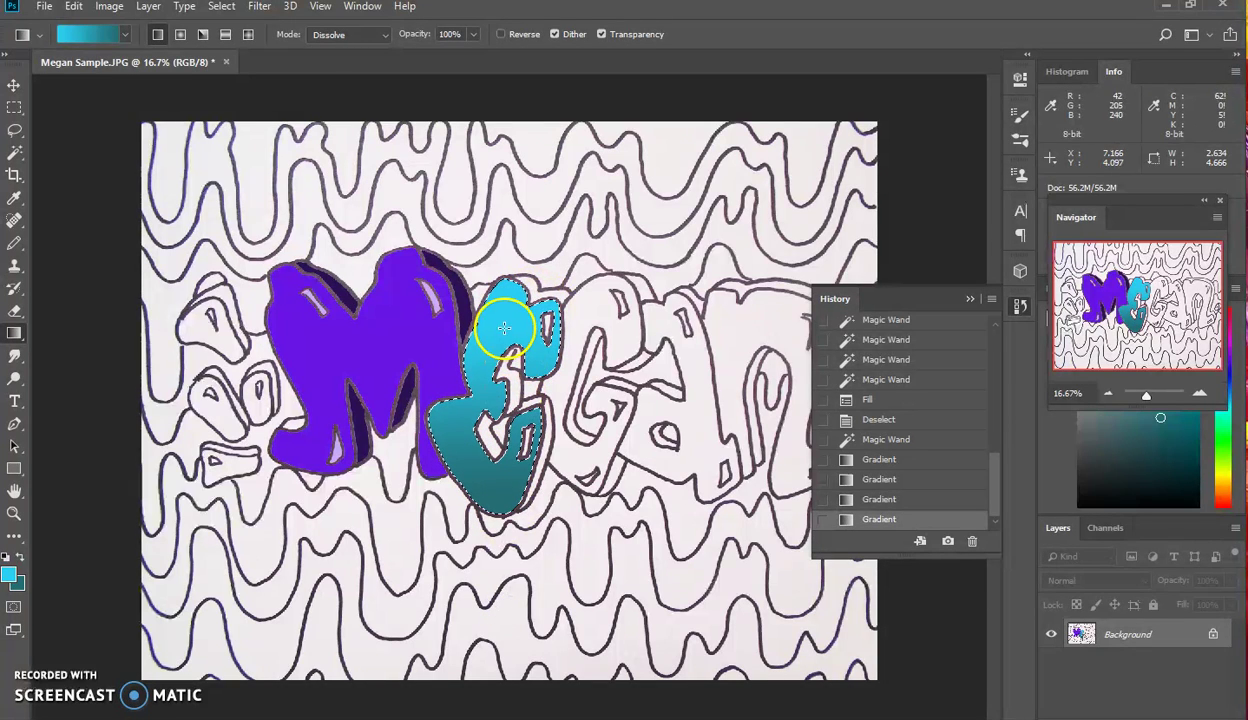
left_click_drag(504, 420, 504, 420)
left_click_drag(468, 343, 576, 345)
left_click_drag(516, 379, 516, 379)
left_click_drag(496, 329, 512, 416)
left_click_drag(502, 344, 590, 350)
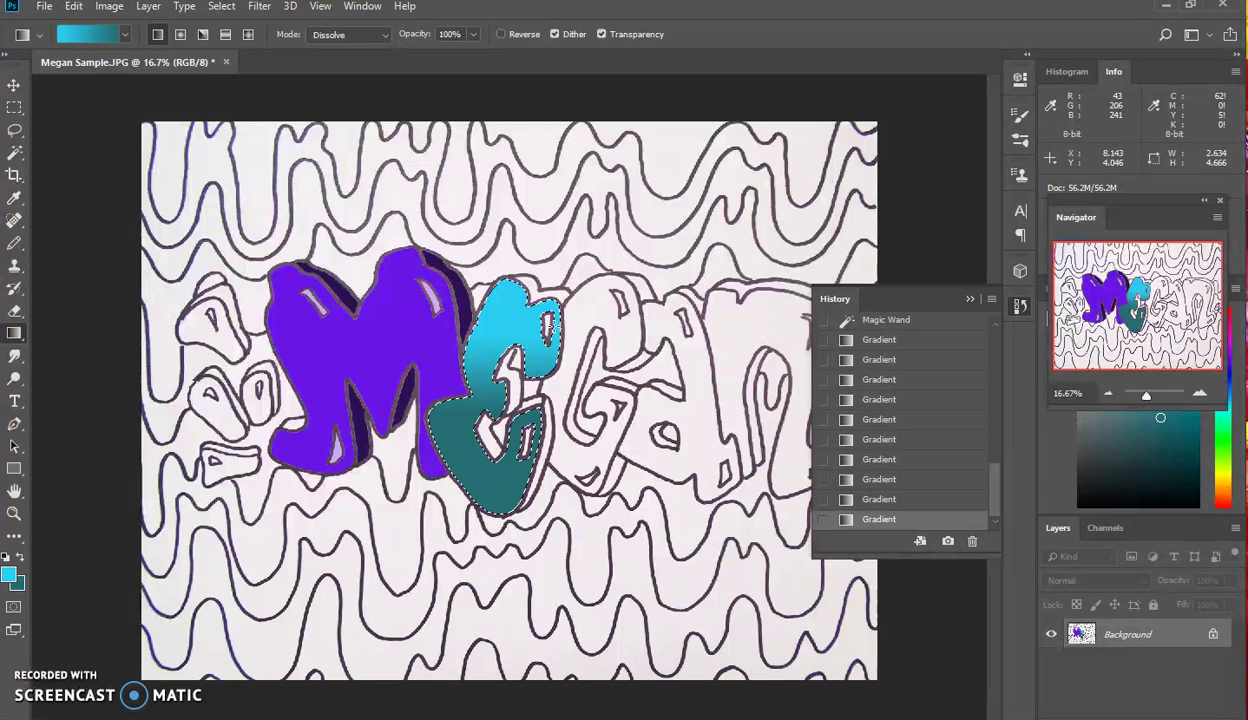
left_click(15, 152)
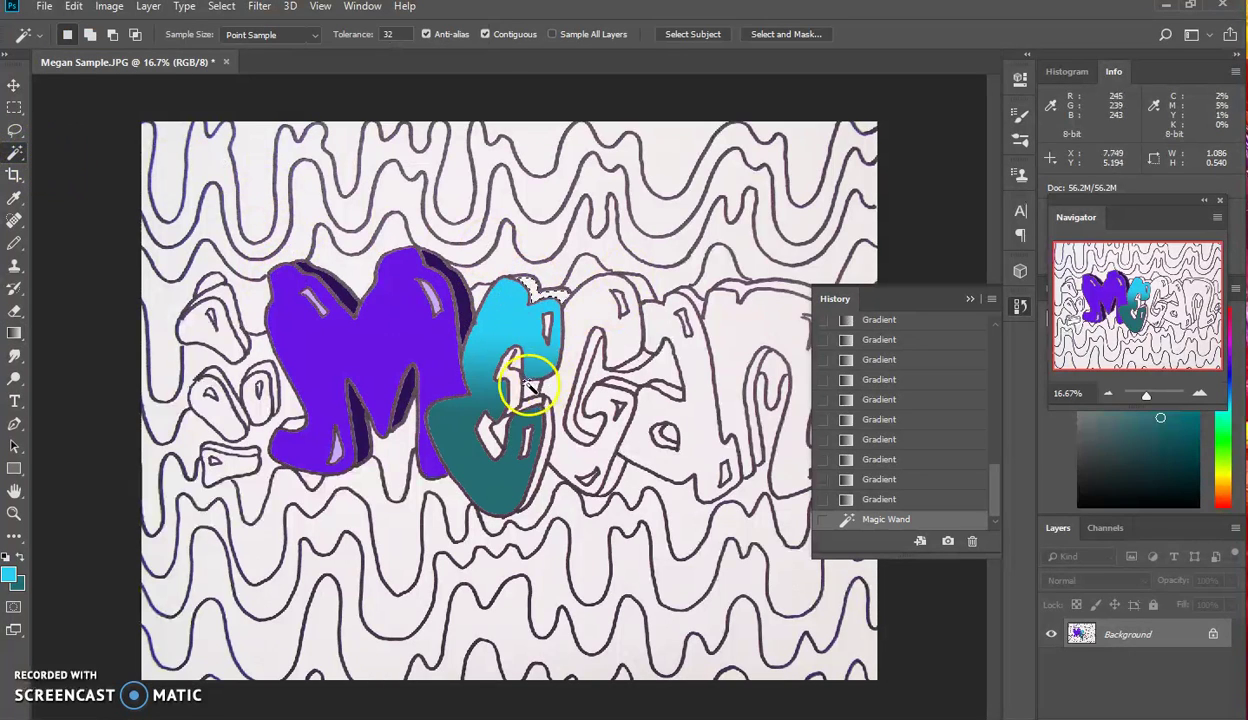
left_click(511, 425, "shift")
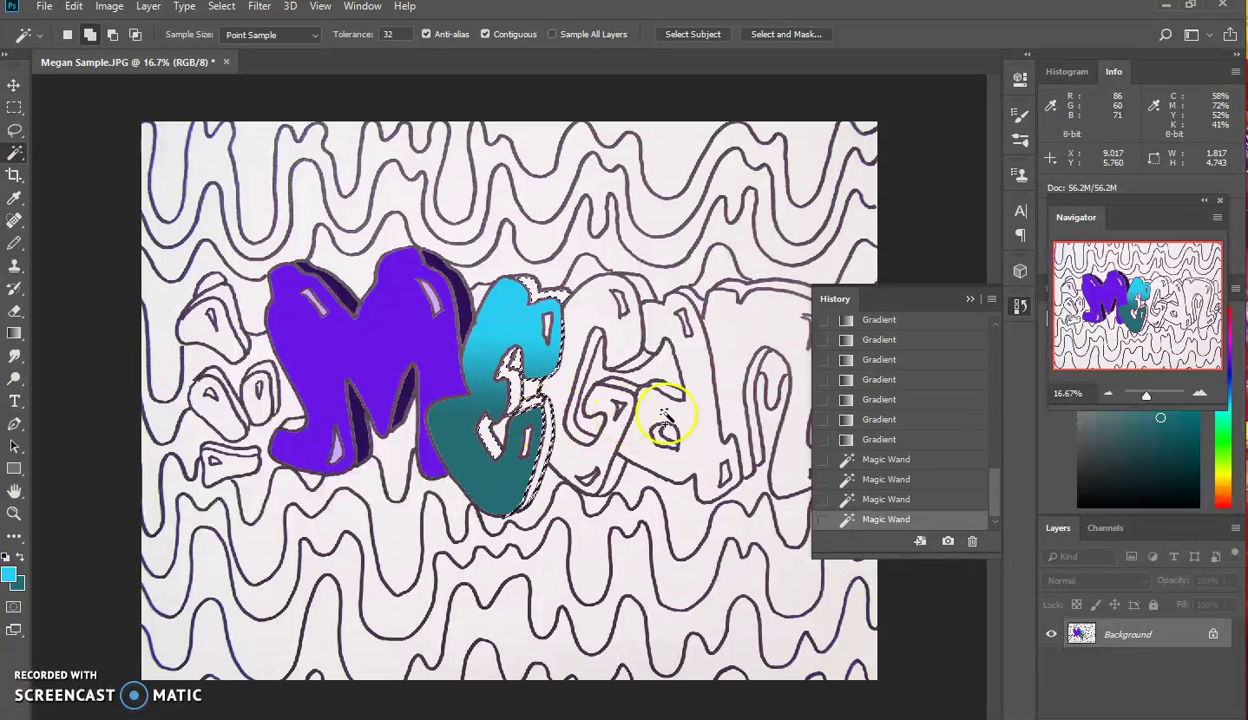
key("ctrl+plus")
key("ctrl+plus")
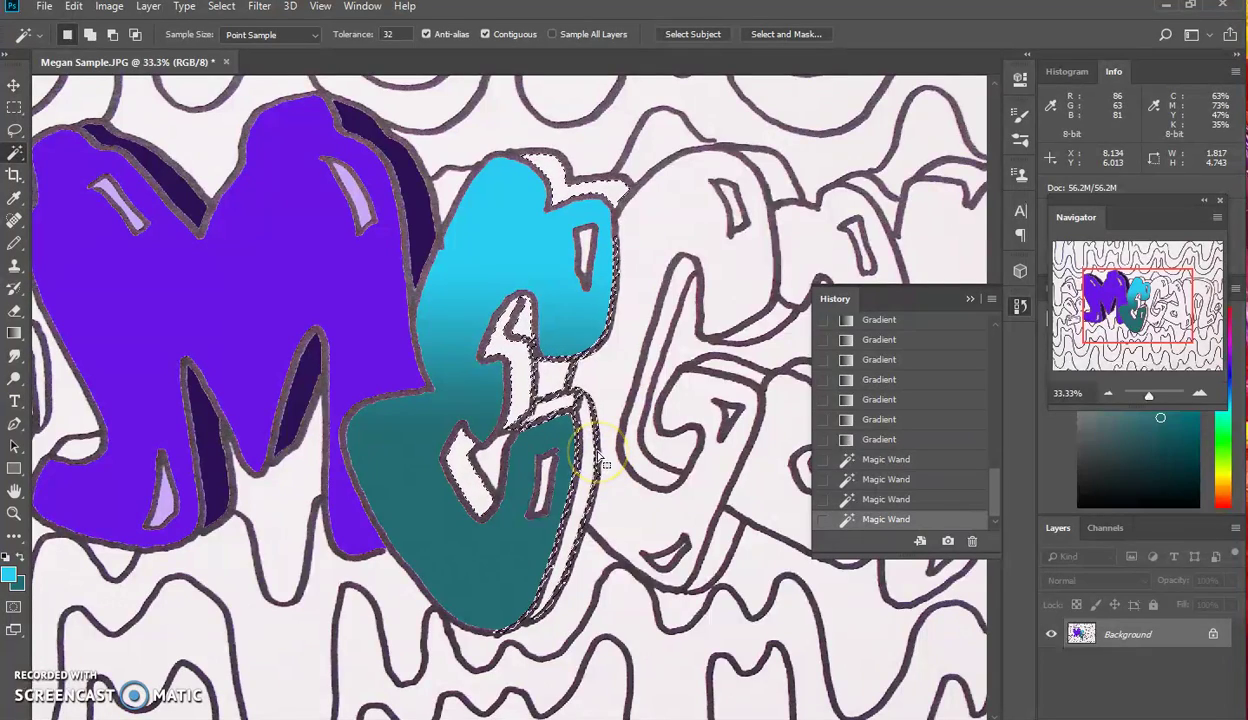
key("ctrl+plus")
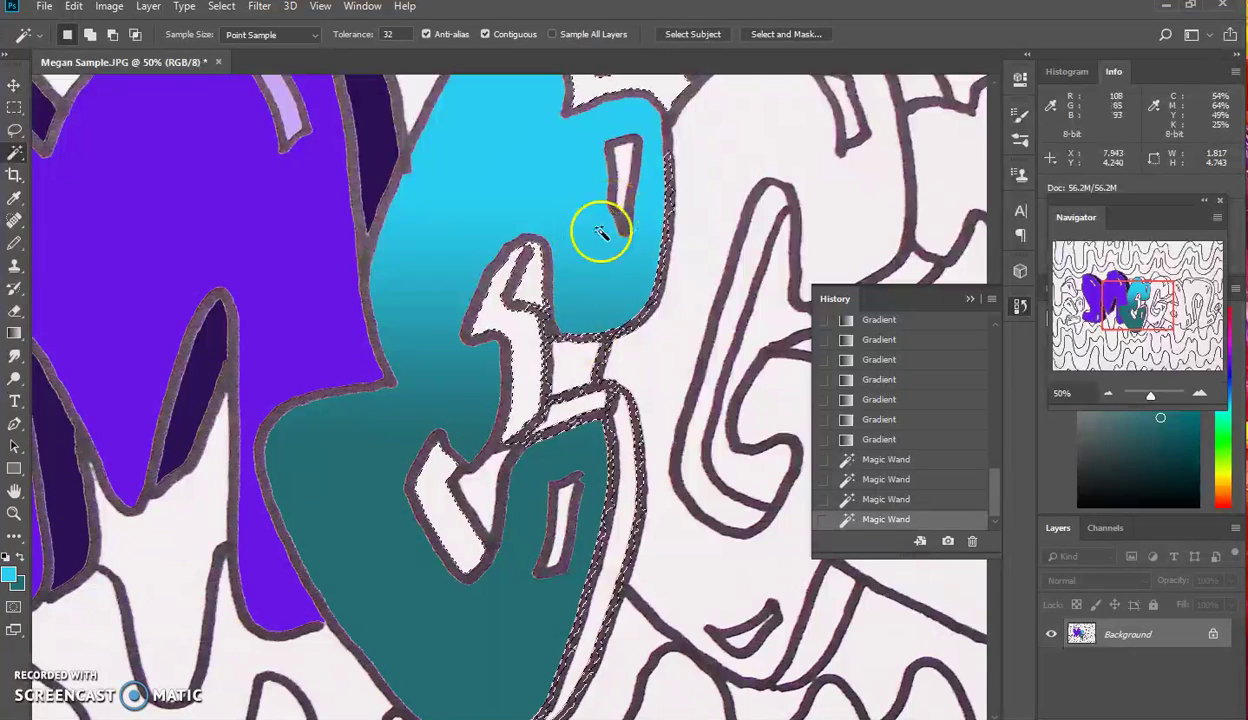
key("ctrl+d")
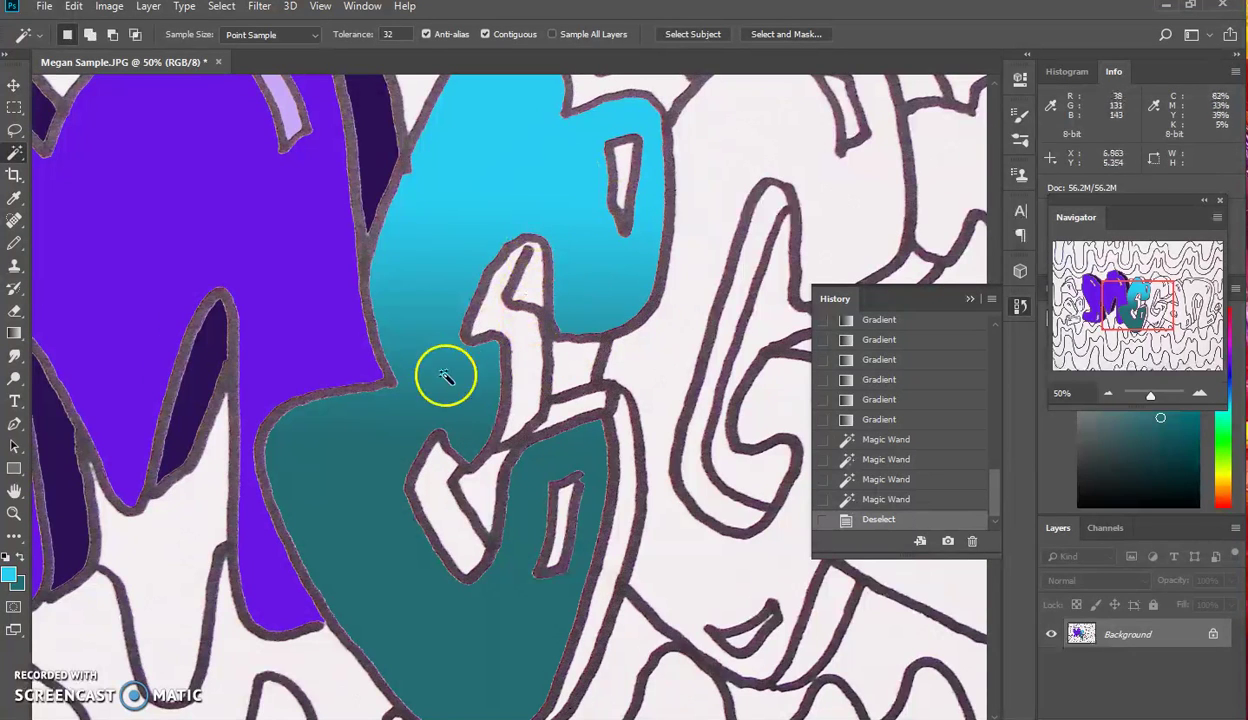
- Select the E's shadow areas with the Magic Wand, combining the inner, side and top pieces into one selection
left_click(498, 321)
left_click(440, 497, "shift")
left_click(573, 418, "shift")
left_click(628, 445, "shift")
scroll(632, 437, "up", 3)
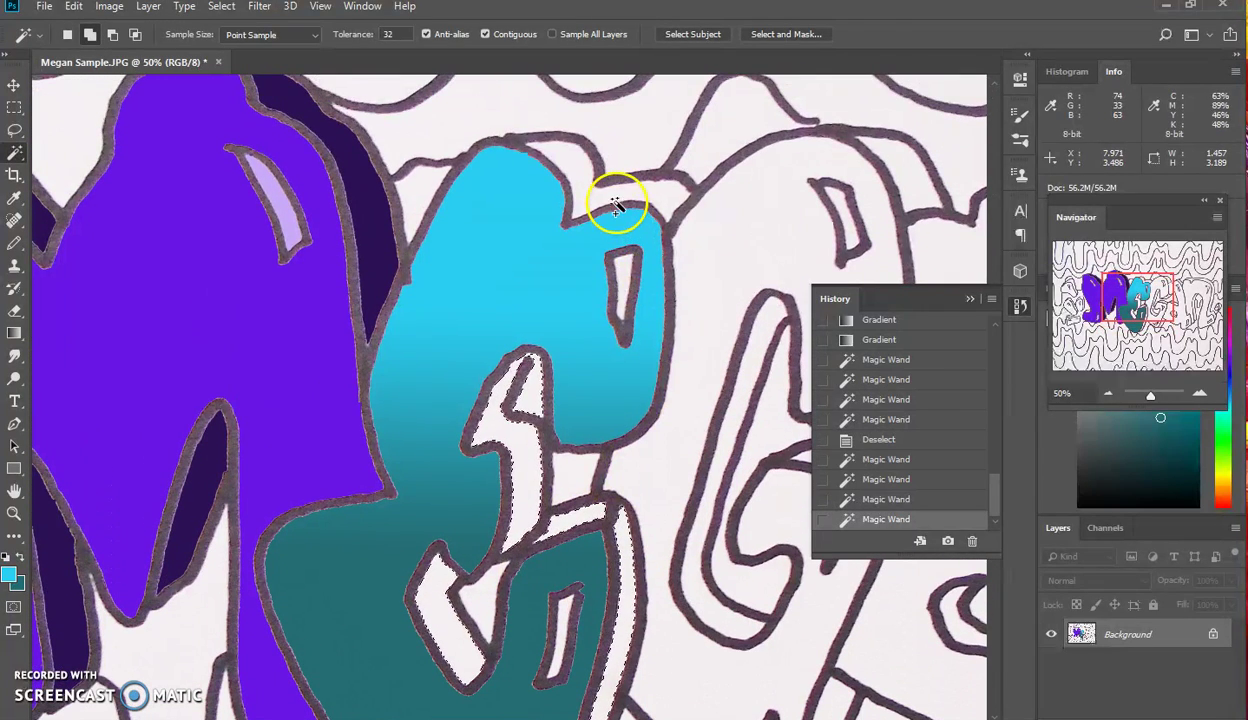
left_click(602, 189, "shift")
scroll(693, 311, "down", 3)
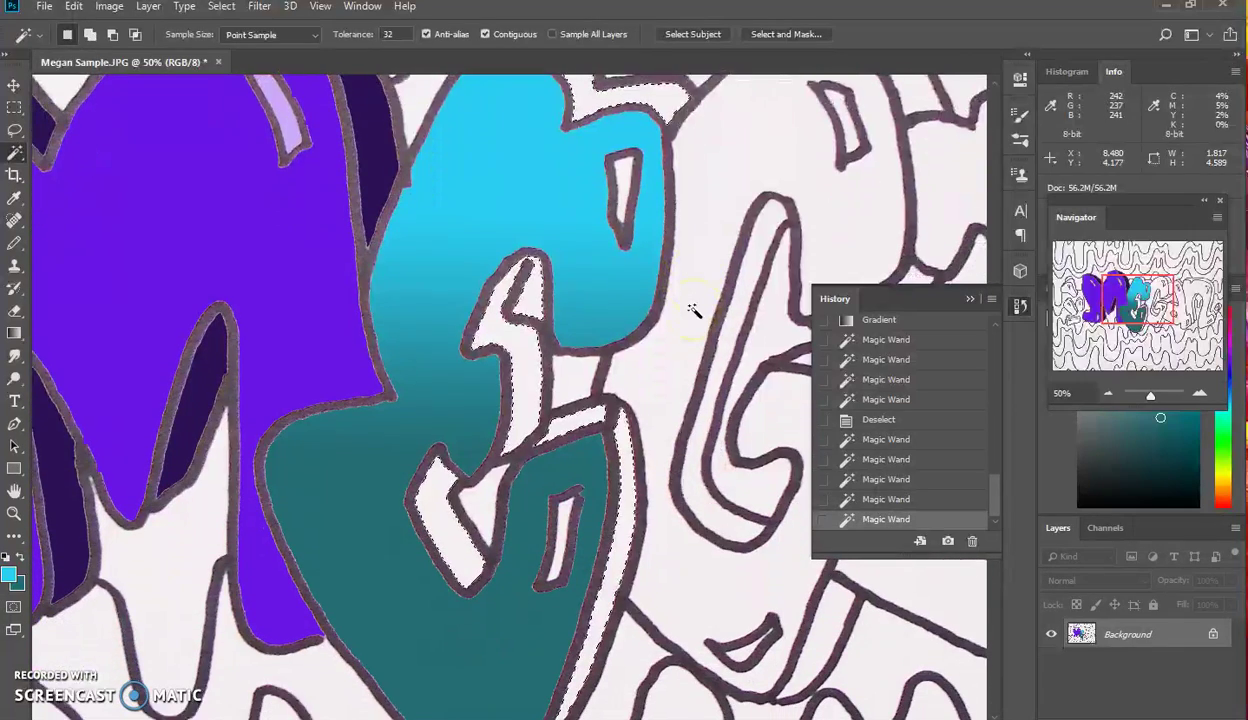
- Set the foreground color to very dark teal #0b343d, fill the selected E shadows with it and deselect
left_click(20, 578)
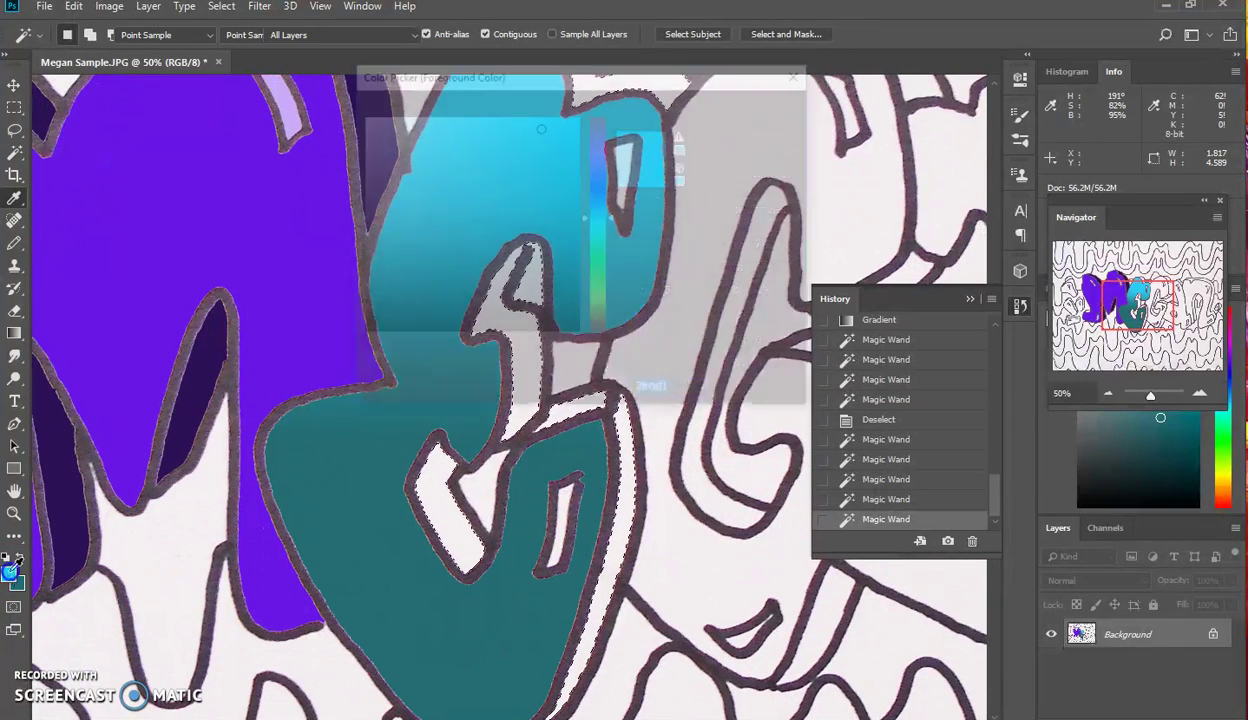
left_click_drag(560, 265, 540, 283)
left_click(752, 108)
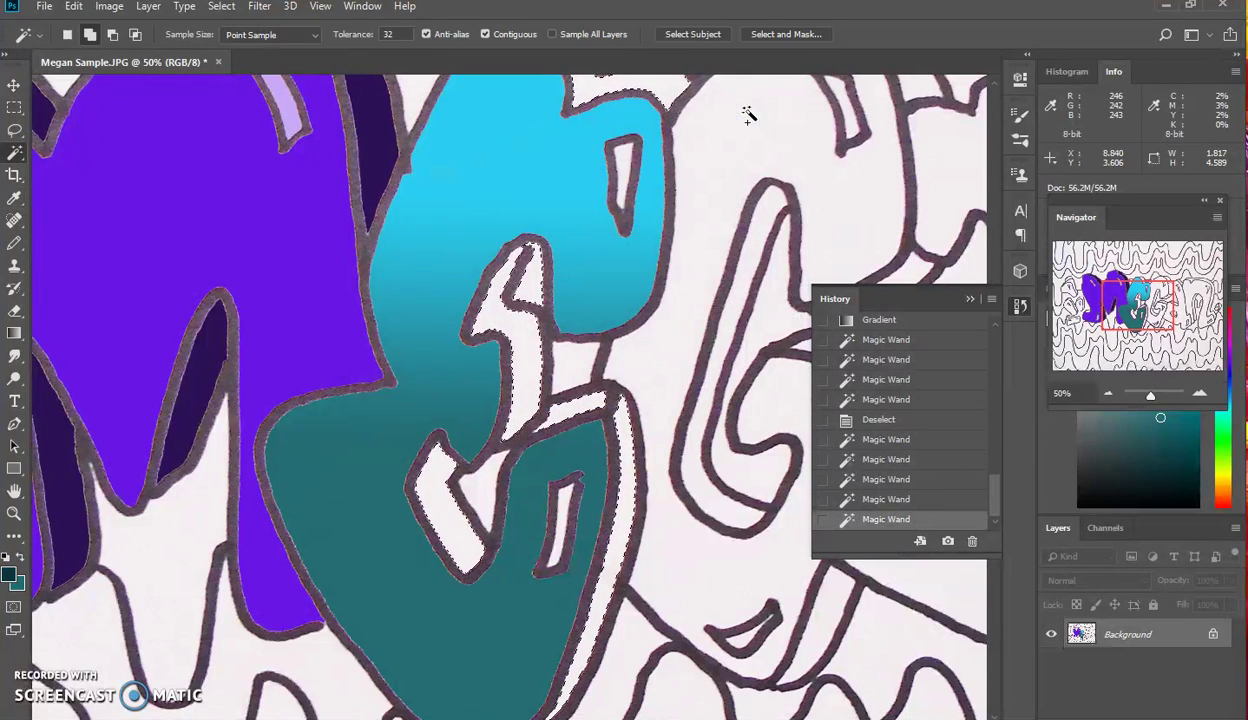
key("alt+BackSpace")
key("ctrl+d")
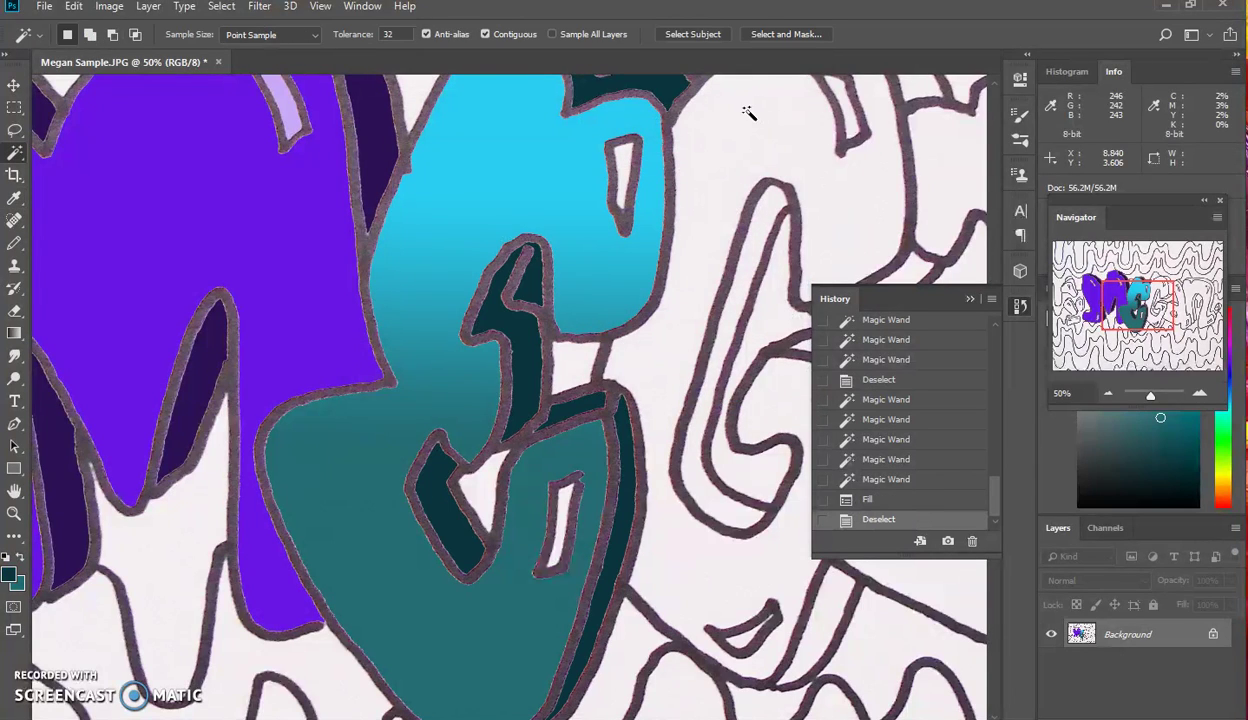
- Select both small highlight shapes inside the E, at its upper and lower ends, with the Magic Wand
key("ctrl+minus")
key("ctrl+minus")
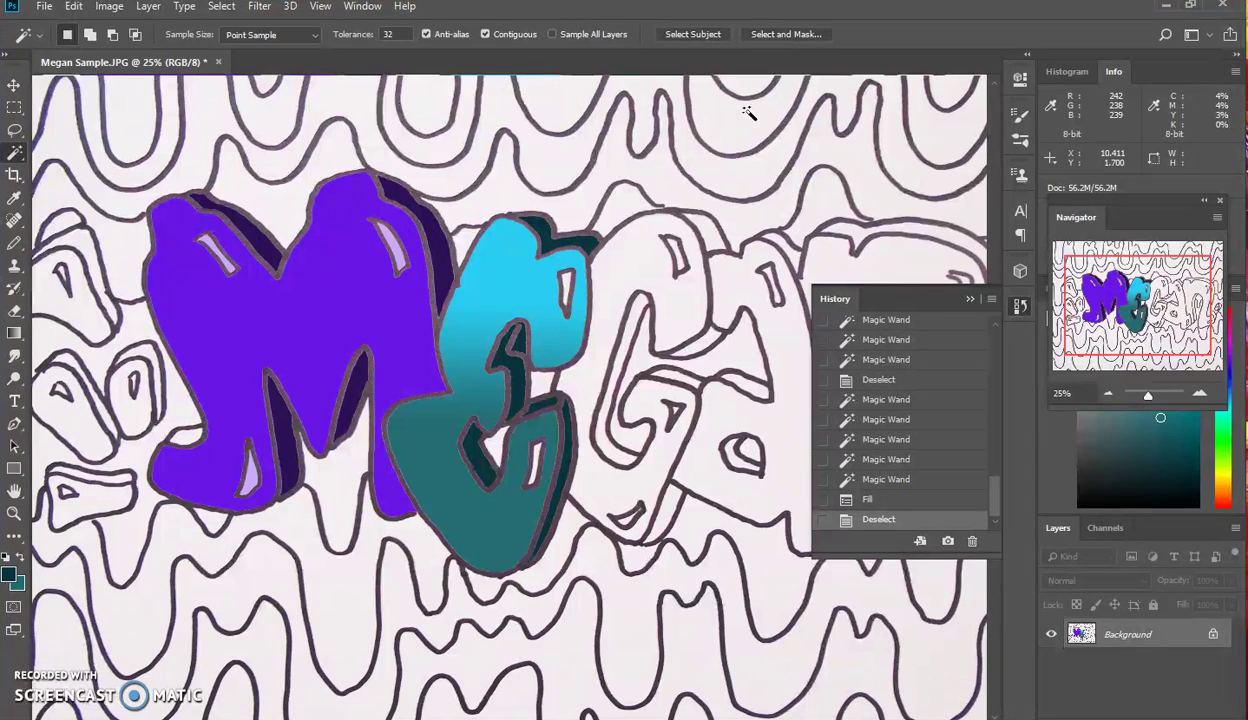
left_click(566, 282)
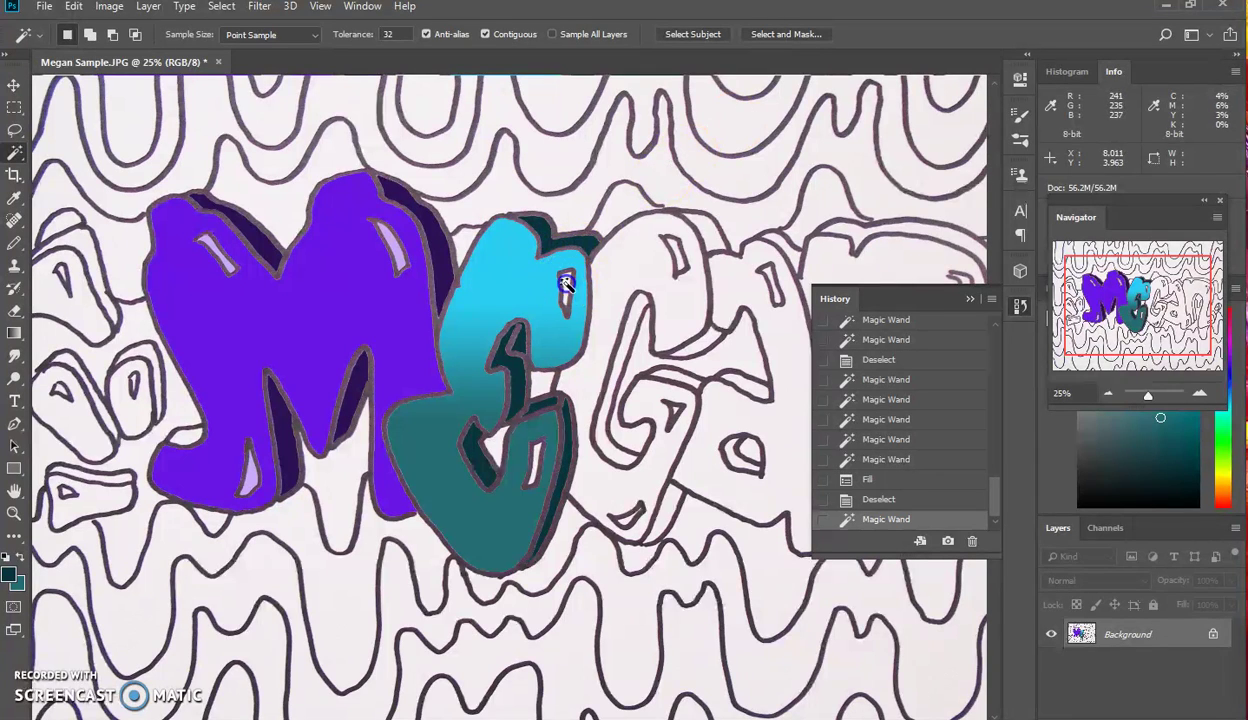
left_click(535, 455, "shift")
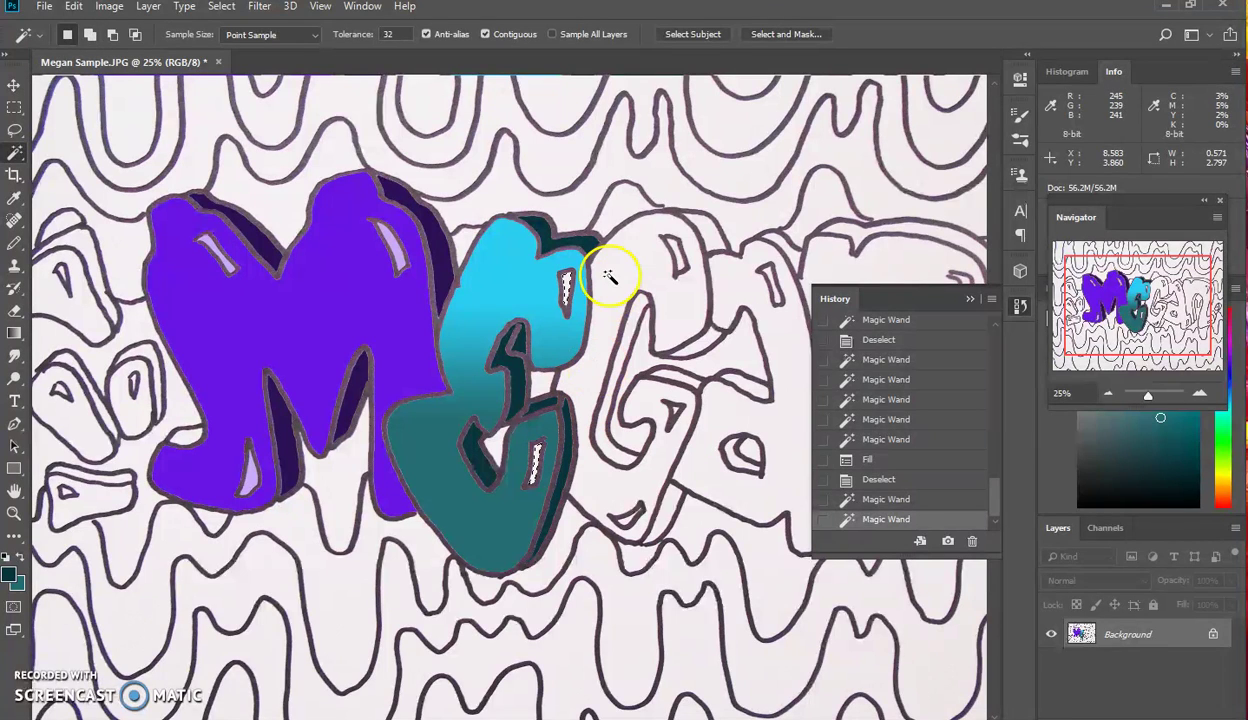
- Set the foreground color to a light sky blue, fill the E's selected highlights with it and deselect
left_click(11, 571)
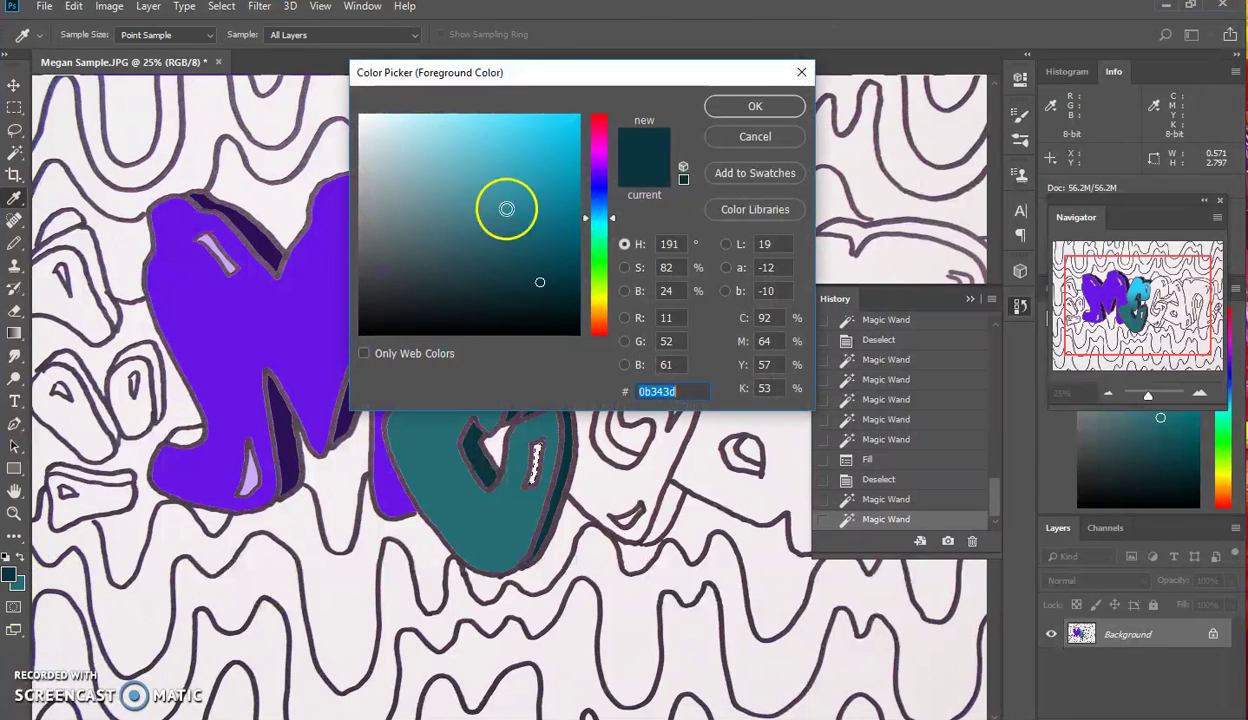
left_click(467, 124)
left_click(724, 105)
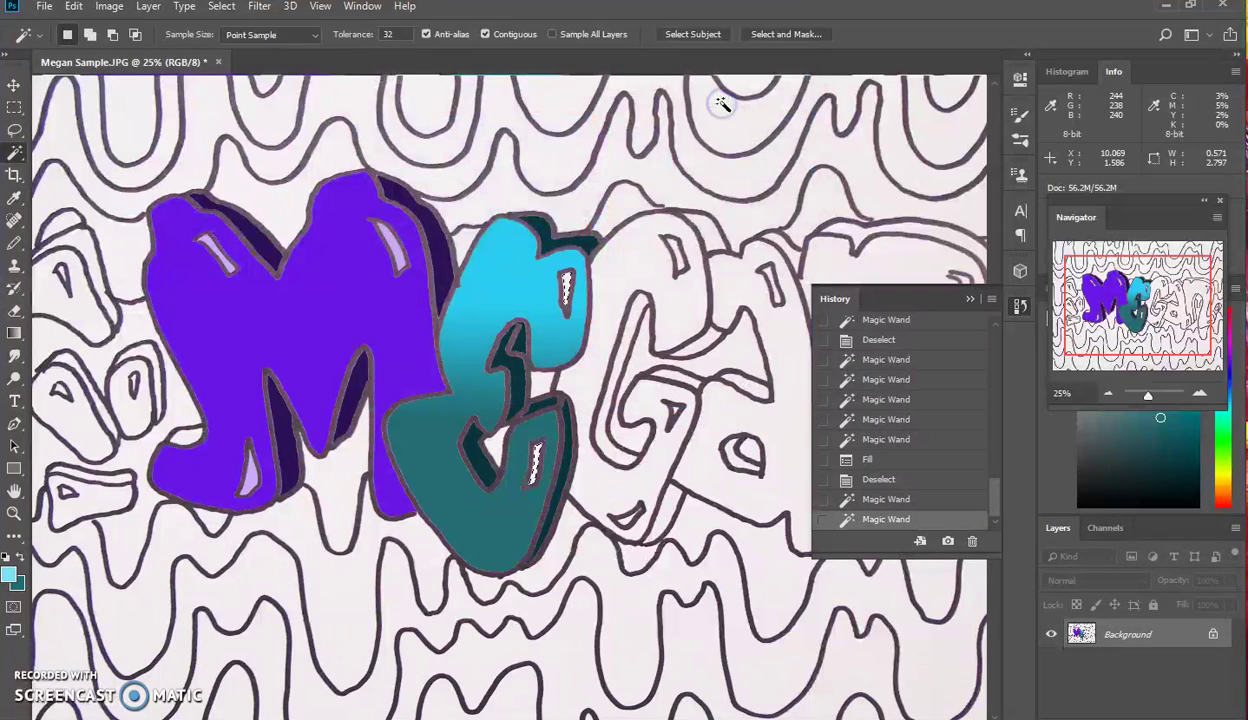
key("shift+F5")
key("Return")
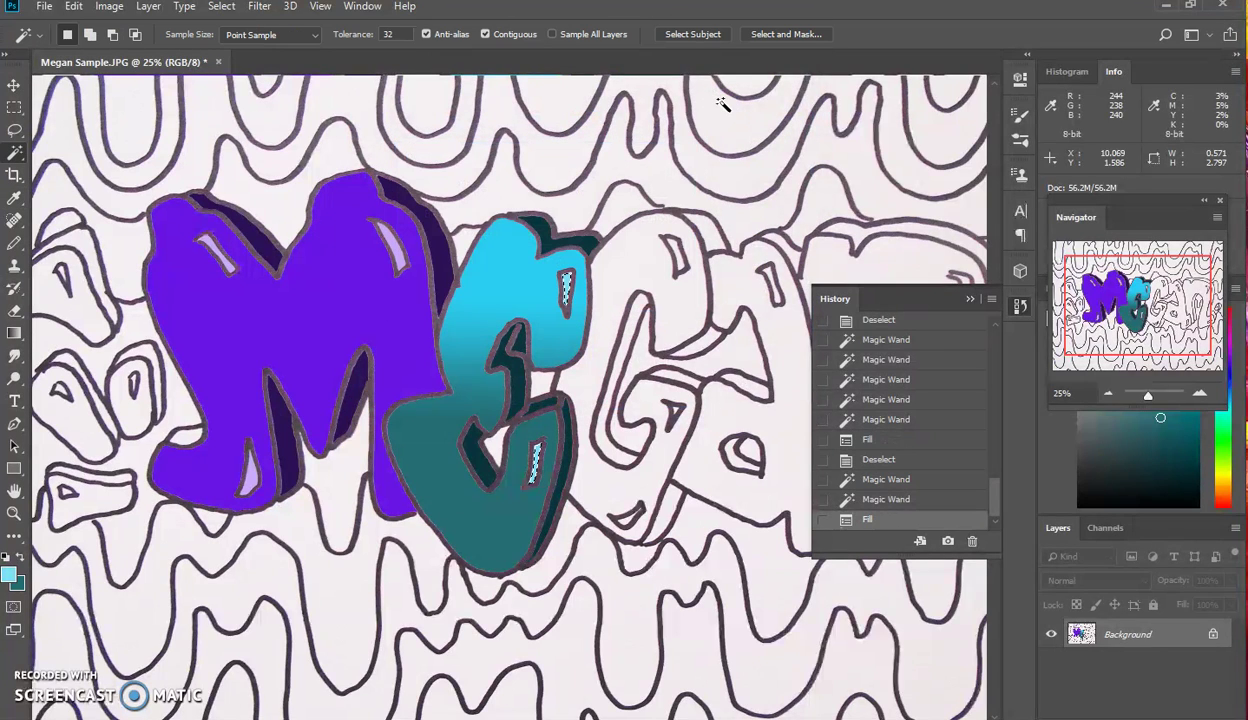
key("ctrl+d")
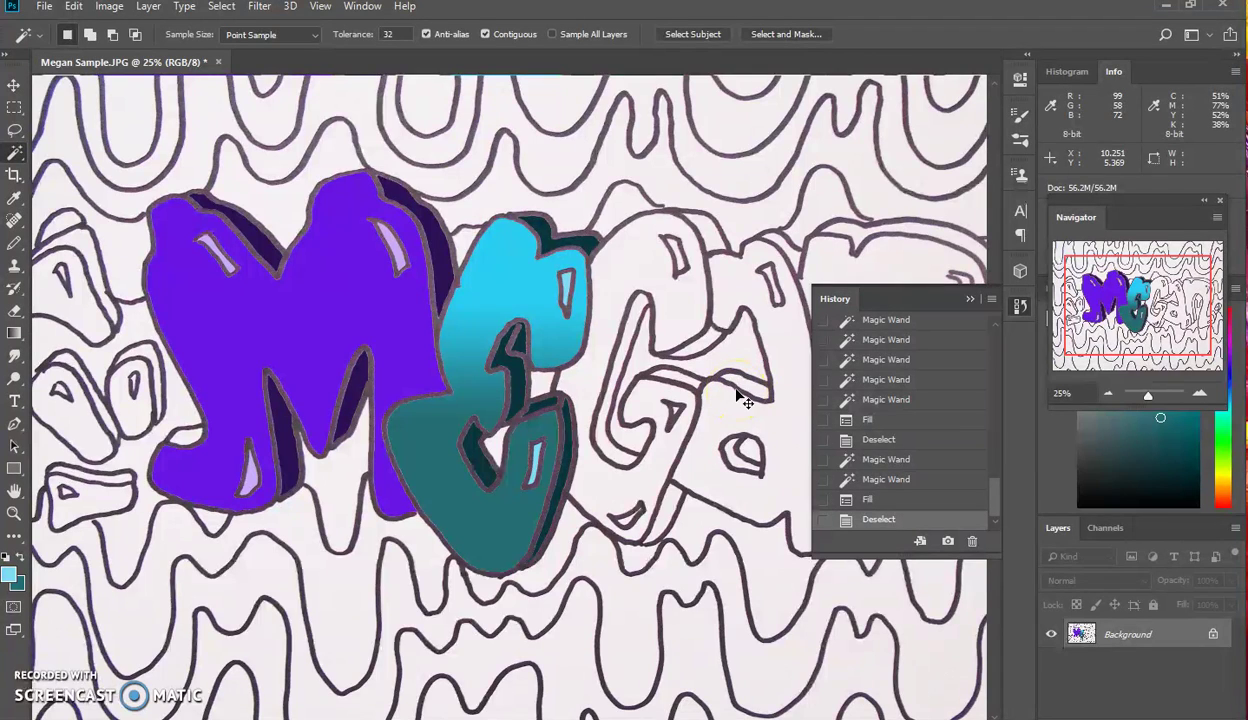
key("ctrl+minus")
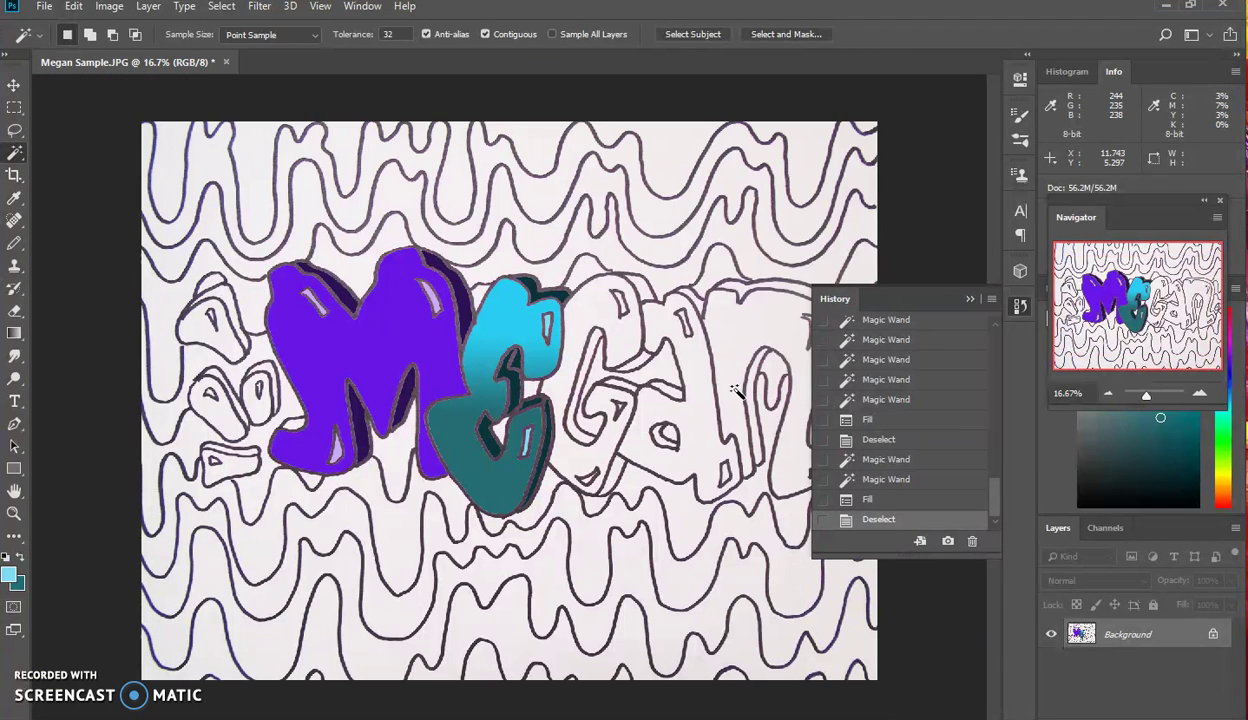